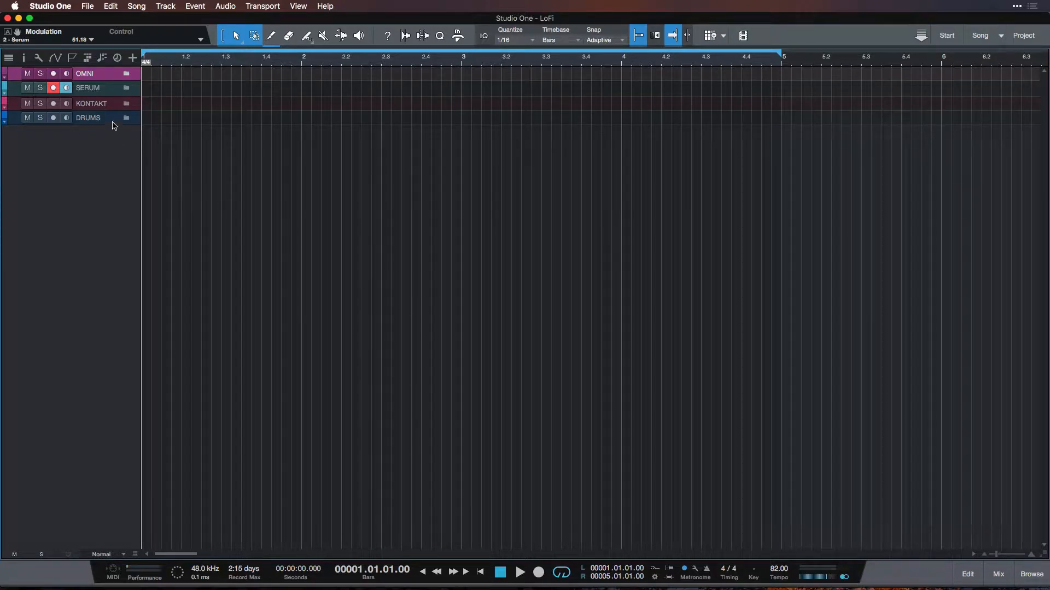
# Look through the contents of the OMNI, SERUM, KONTAKT and DRUMS track folders, collapsing each one again
pyautogui.click(128, 74)
pyautogui.click(127, 74)
pyautogui.click(126, 88)
pyautogui.click(126, 88)
pyautogui.click(127, 105)
pyautogui.click(127, 104)
pyautogui.click(127, 119)
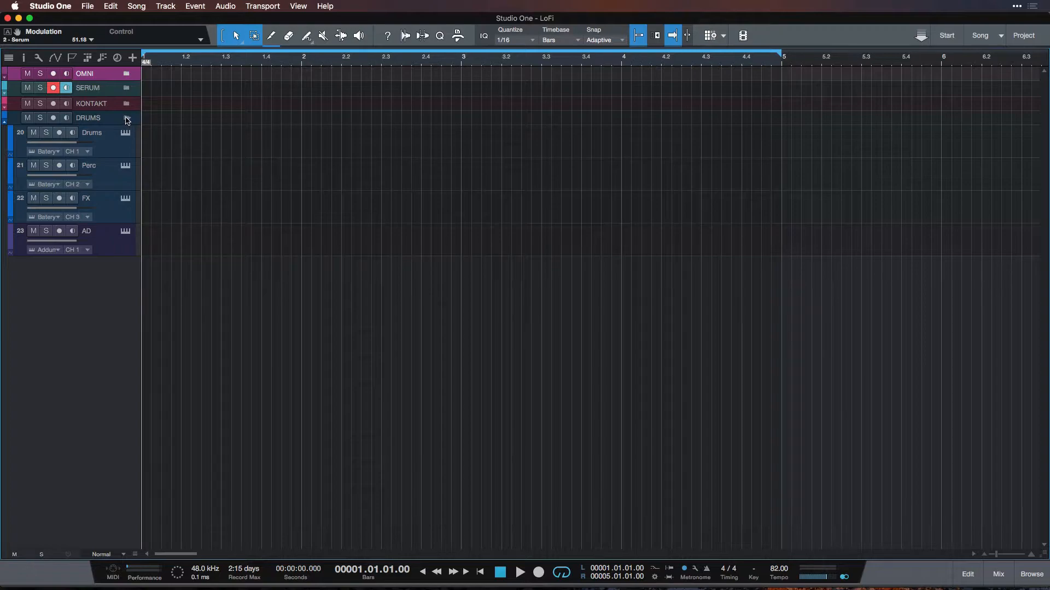
pyautogui.click(126, 118)
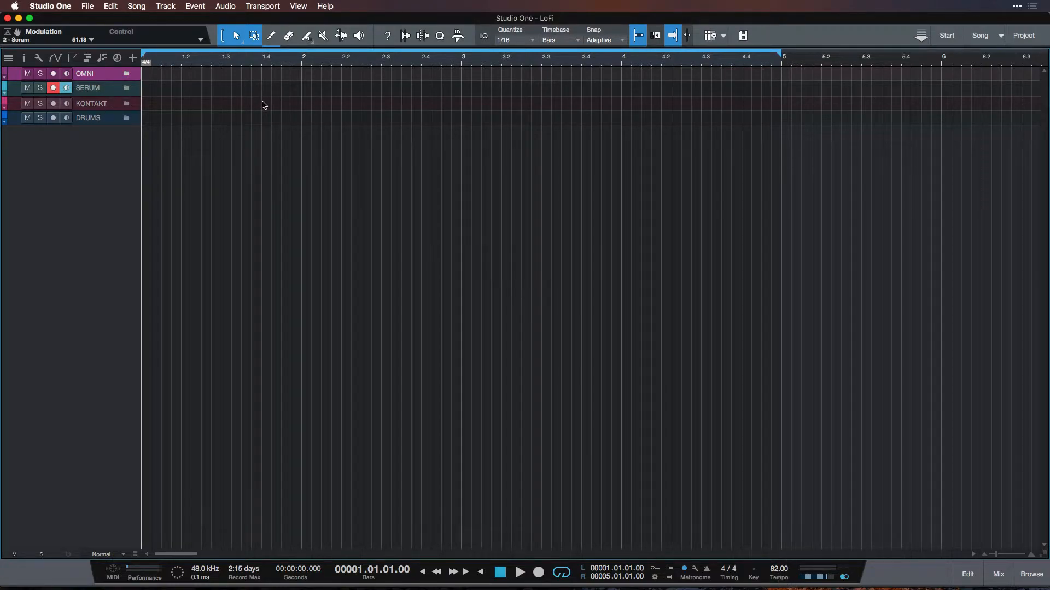
# Expand the DRUMS folder and open the Battery 4 instrument of the Drums track
pyautogui.click(127, 118)
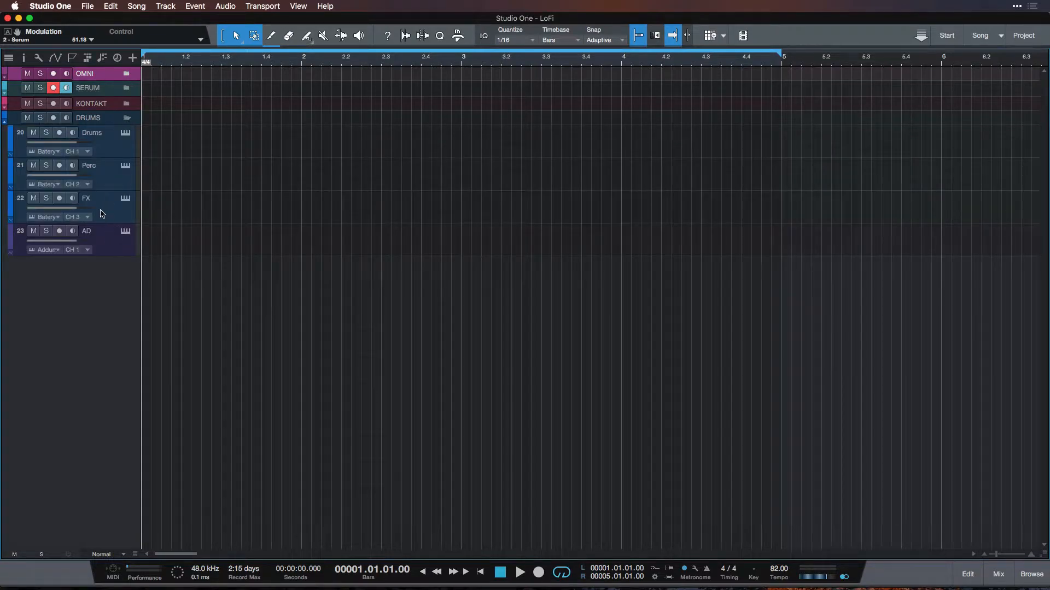
pyautogui.click(115, 144)
pyautogui.click(124, 134)
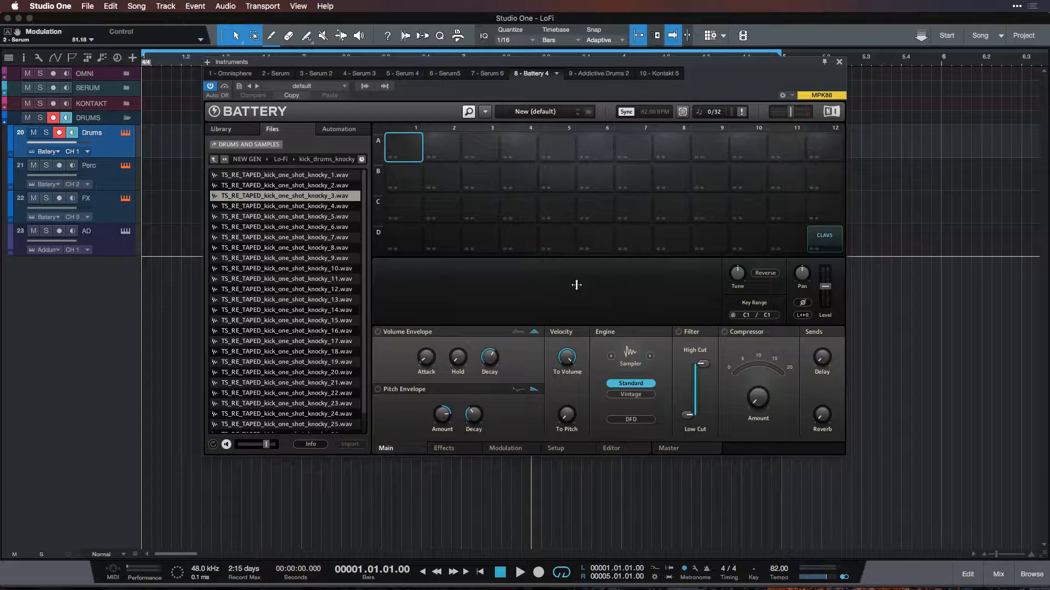
# Audition the knocky one-shot kick samples one after another, working down the list from TS_RE_TAPED_kick_one_shot_knocky_3.wav
pyautogui.press('Down')
pyautogui.press('Down')
pyautogui.press('Down')
pyautogui.press('Down')
pyautogui.press('Down')
pyautogui.press('Down')
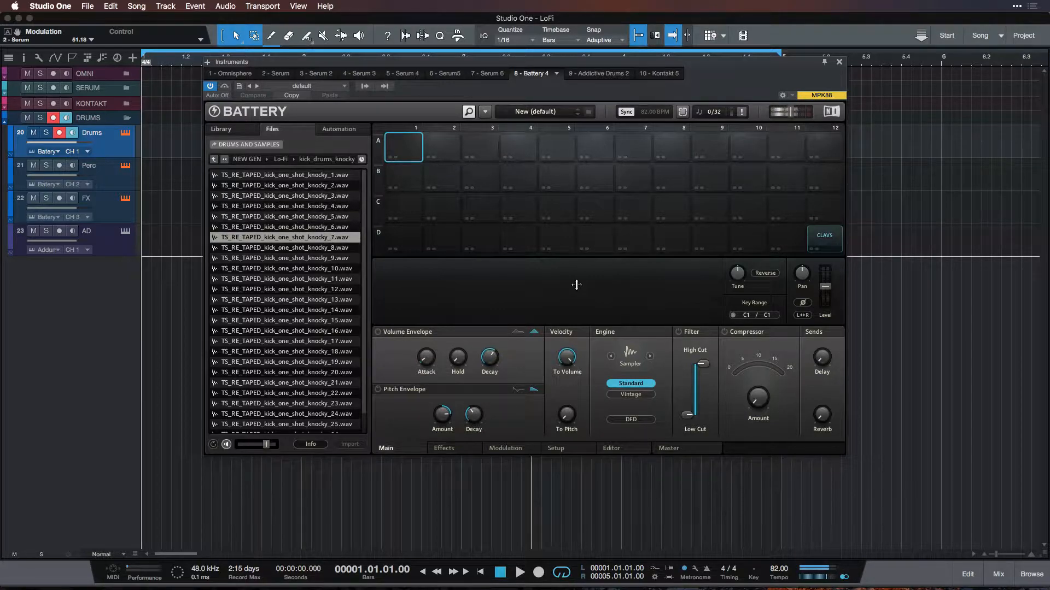
pyautogui.press('Down')
pyautogui.press('Down')
pyautogui.press('Down')
pyautogui.press('Down')
pyautogui.press('Down')
pyautogui.press('Down')
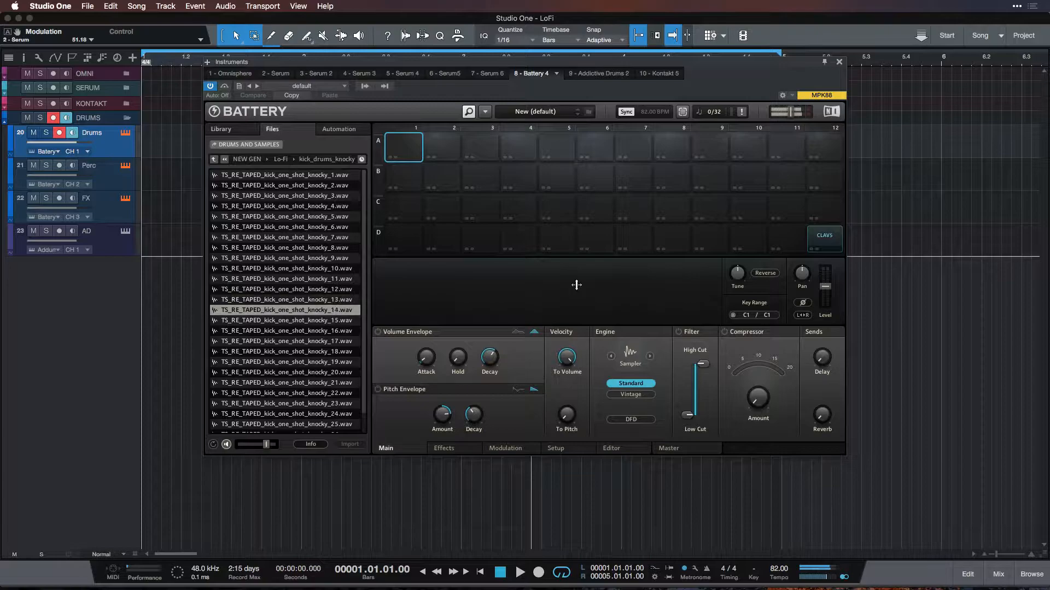
pyautogui.press('Down')
pyautogui.press('Down')
pyautogui.press('Down')
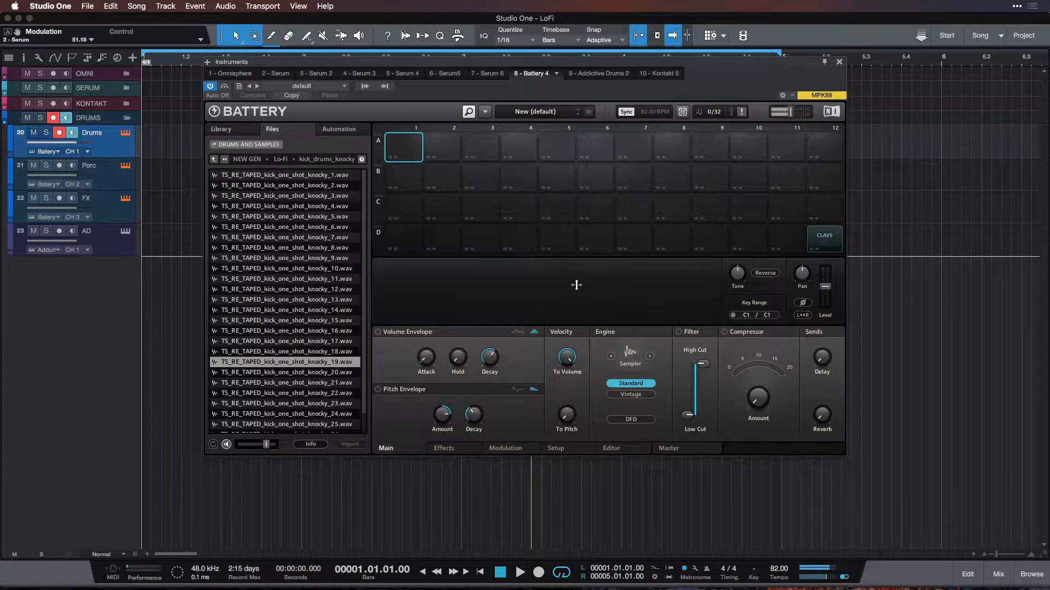
pyautogui.press('Down')
pyautogui.press('Down')
pyautogui.press('Down')
pyautogui.press('Down')
pyautogui.press('Down')
pyautogui.press('Down')
pyautogui.press('Down')
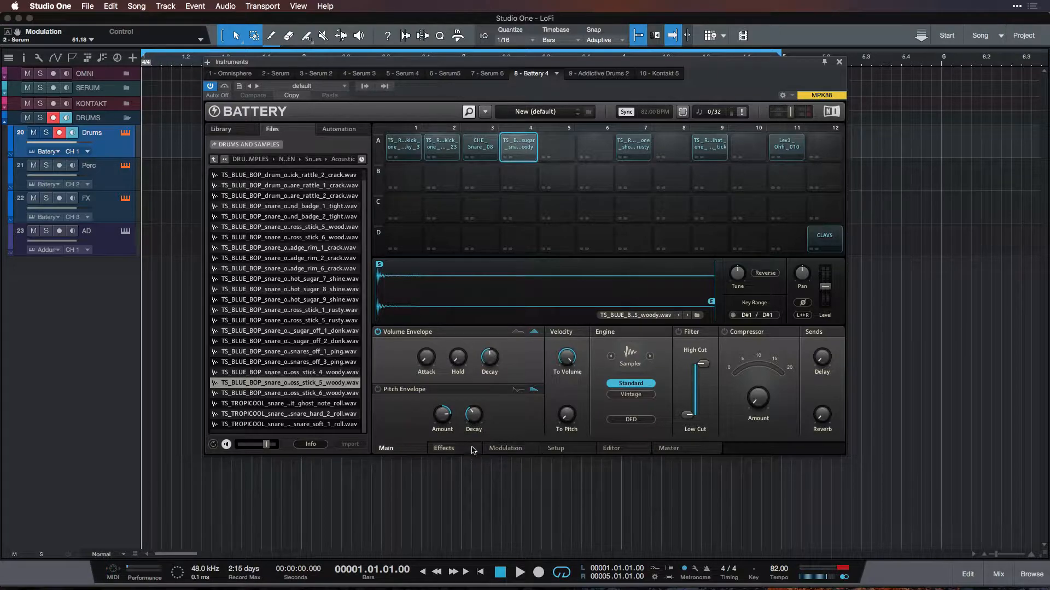
# Show Battery's Setup settings for the woody cross-stick snare cell, and record a four-bar drum pattern on the Drums track
pyautogui.click(555, 448)
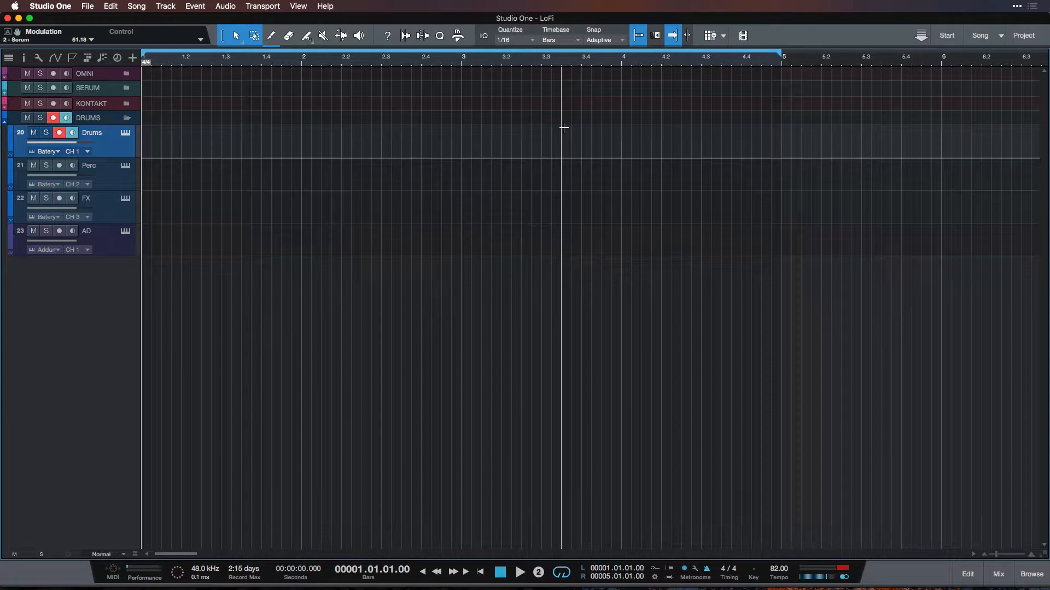
pyautogui.press('KP_Multiply')
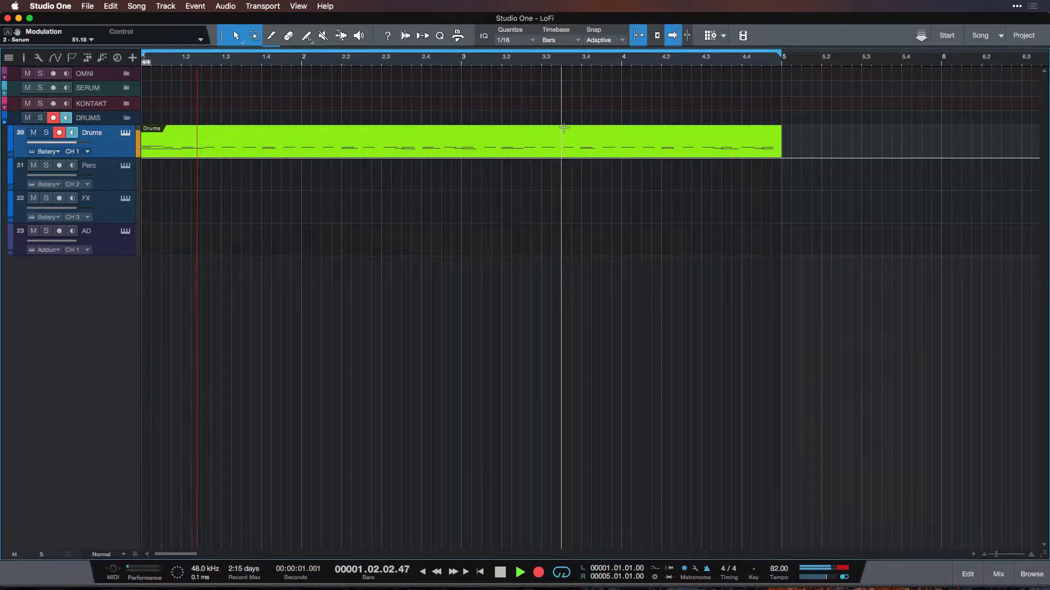
pyautogui.press('KP_Multiply')
# Open the recorded Drums part in the note editor, examine the timing of its notes and play it back
pyautogui.doubleClick(459, 151)
pyautogui.press('space')
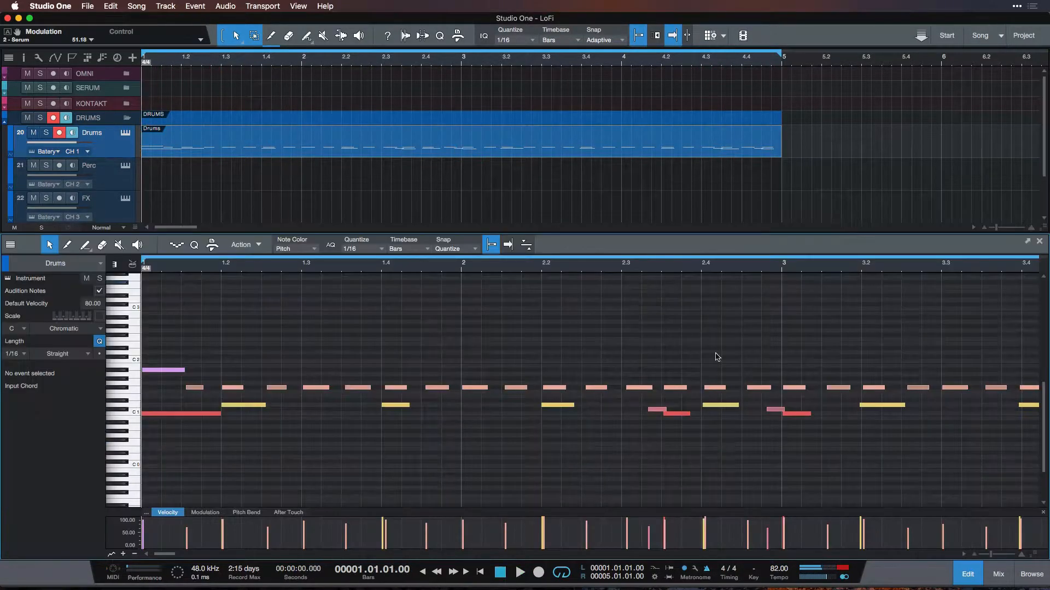
pyautogui.press('w')
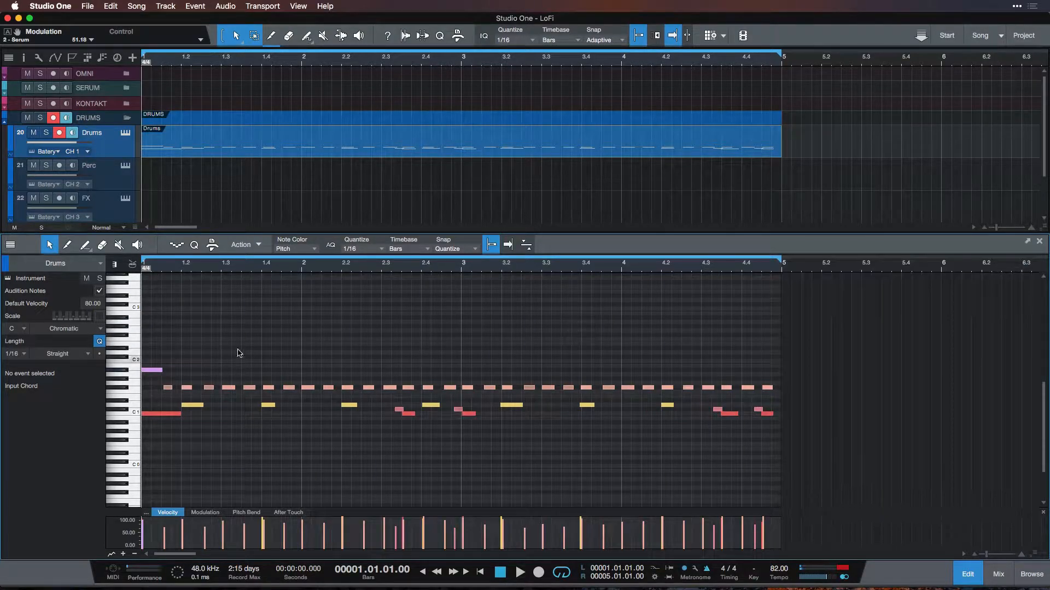
pyautogui.scroll(-2, 323, 350)
pyautogui.click(132, 258)
pyautogui.click(109, 265)
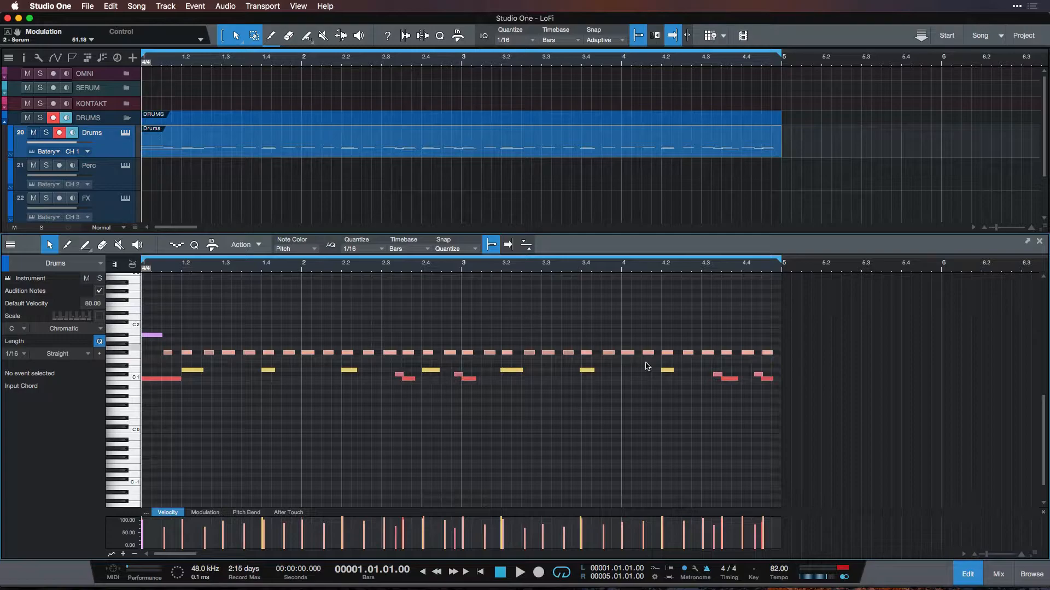
pyautogui.press('e')
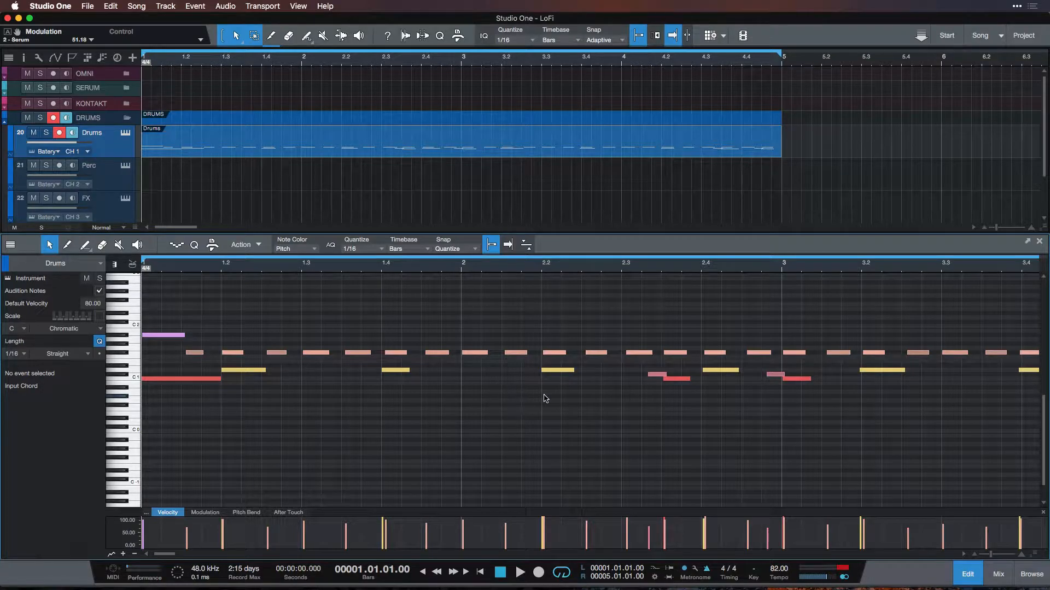
pyautogui.hscroll(1, 545, 398)
pyautogui.hscroll(-1, 487, 399)
pyautogui.press('space')
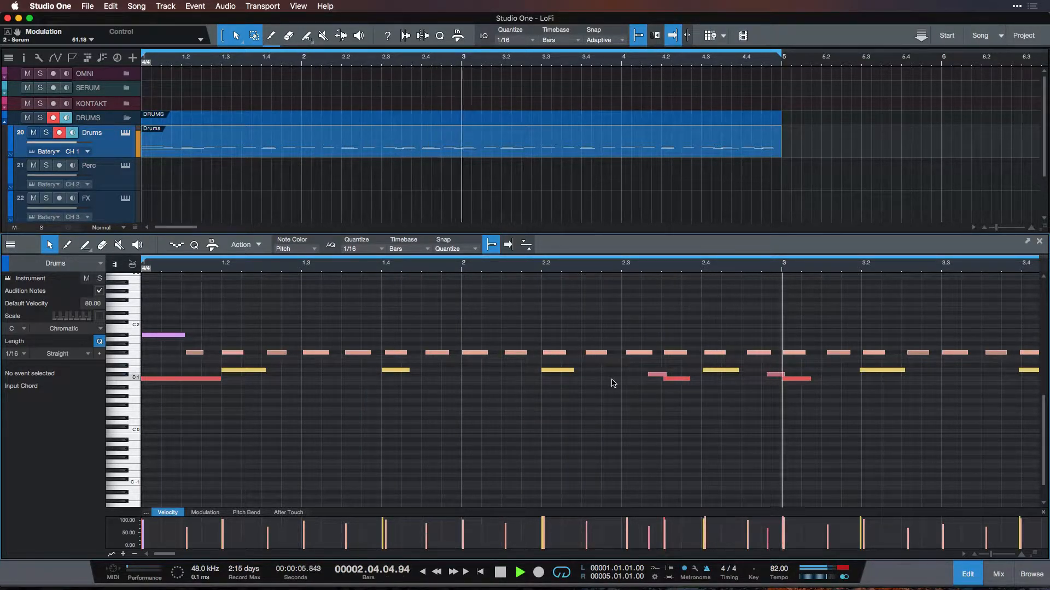
pyautogui.press('space')
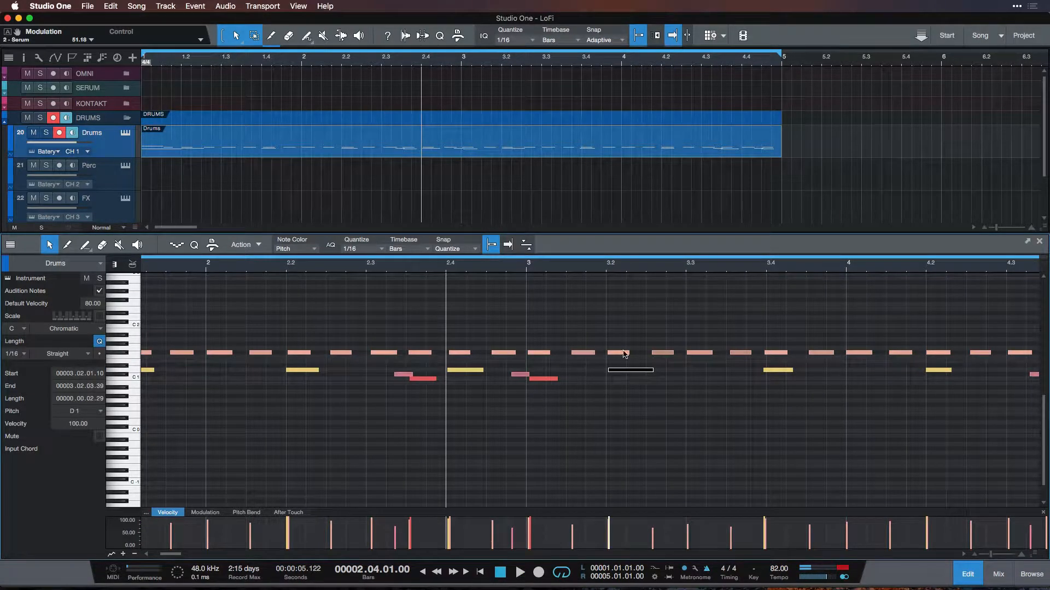
# Nudge the D1 snare and F#1 hi-hat notes at 3.4 and 4.2 slightly later, off the grid
pyautogui.hscroll(3, 705, 370)
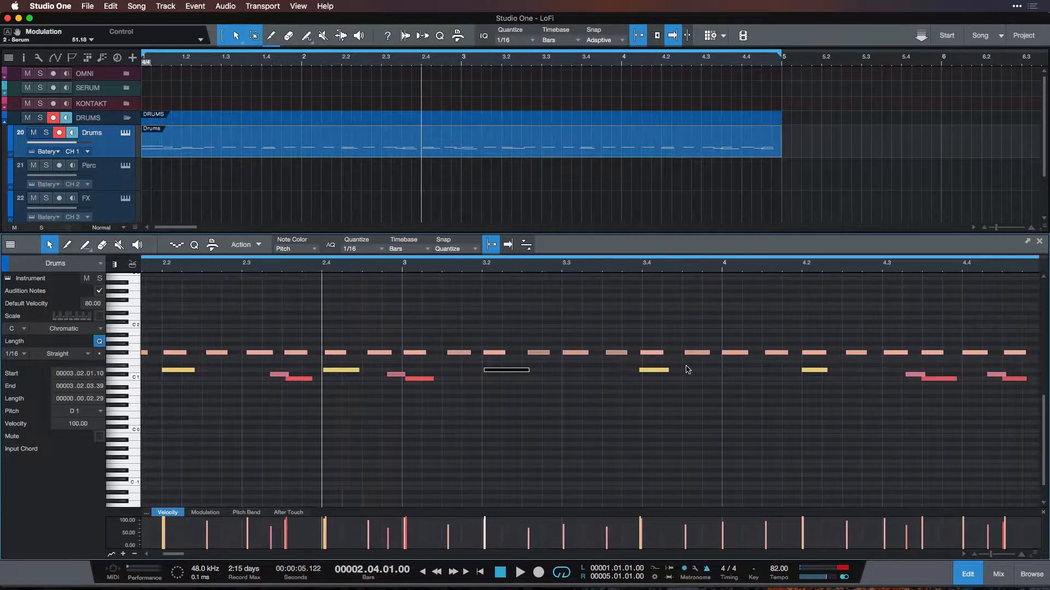
pyautogui.moveTo(645, 369); pyautogui.dragTo(659, 355)
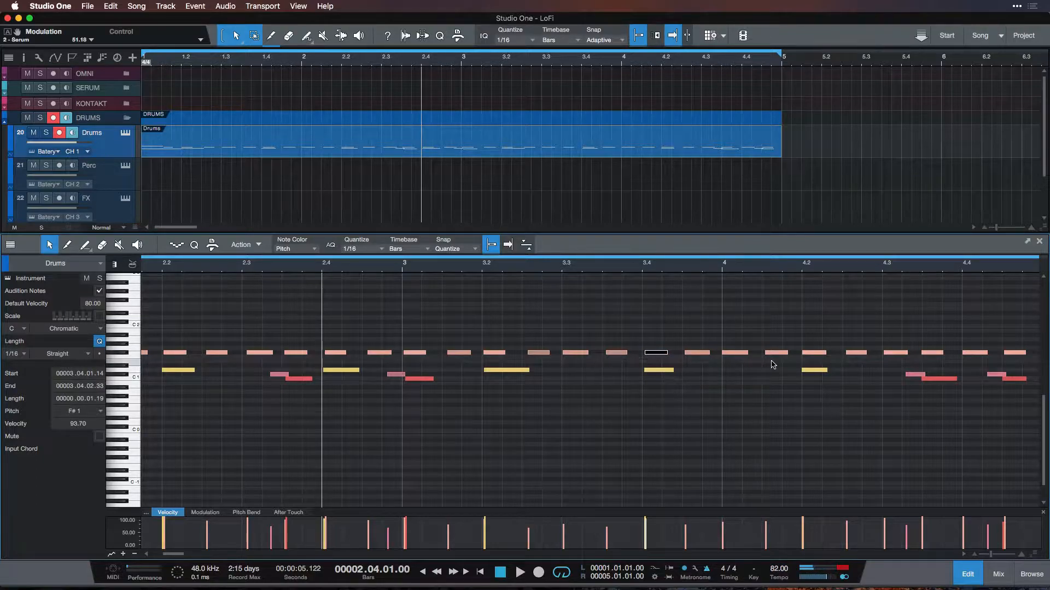
pyautogui.hscroll(4, 684, 363)
pyautogui.click(656, 370)
pyautogui.moveTo(655, 374); pyautogui.dragTo(657, 373)
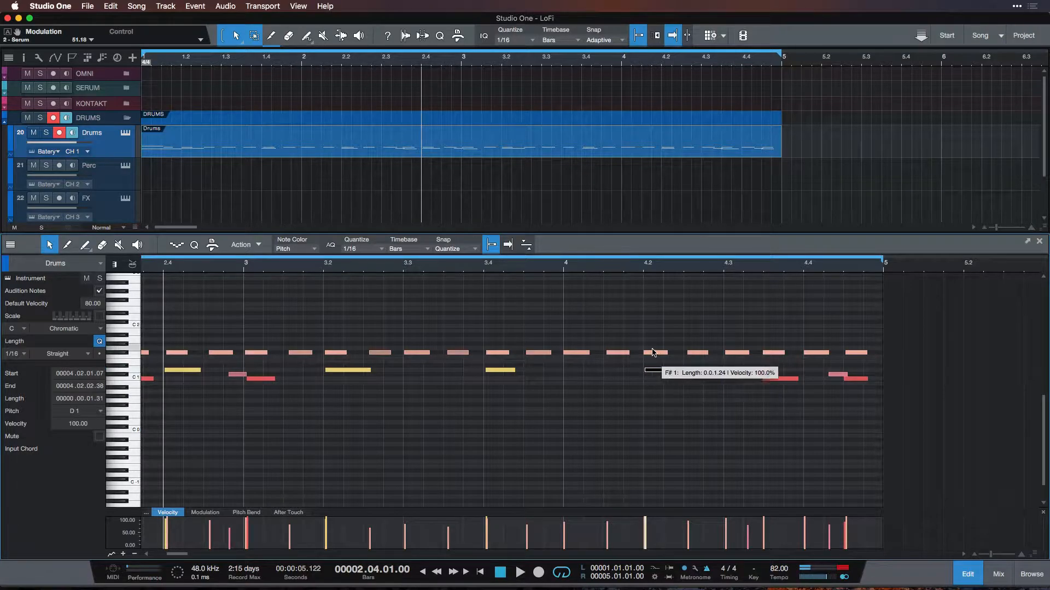
pyautogui.click(652, 352)
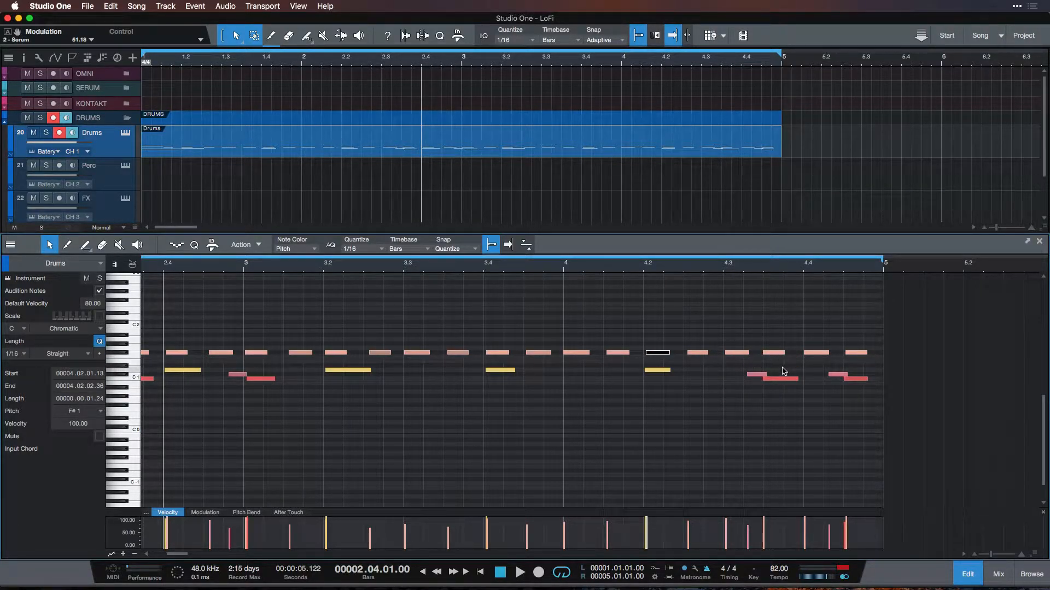
# Shorten all drum notes to a uniform length of about 0.00.01.03, and nudge the F#1 hi-hat midway between 4.3 and 4.4 slightly later
pyautogui.press('super+a')
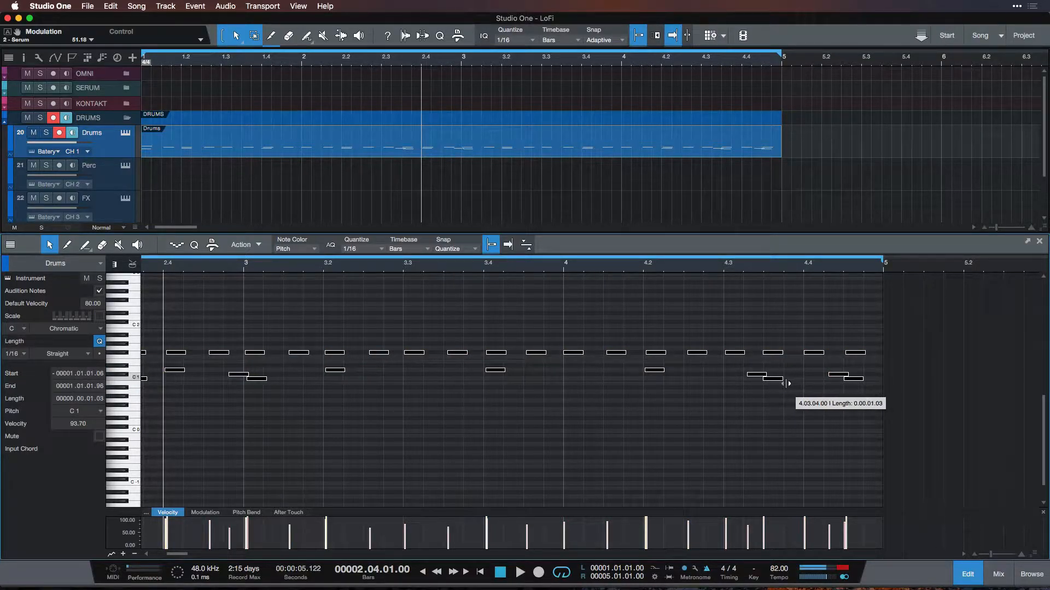
pyautogui.click(787, 383)
pyautogui.click(773, 352)
pyautogui.moveTo(774, 356); pyautogui.dragTo(777, 354)
pyautogui.click(815, 381)
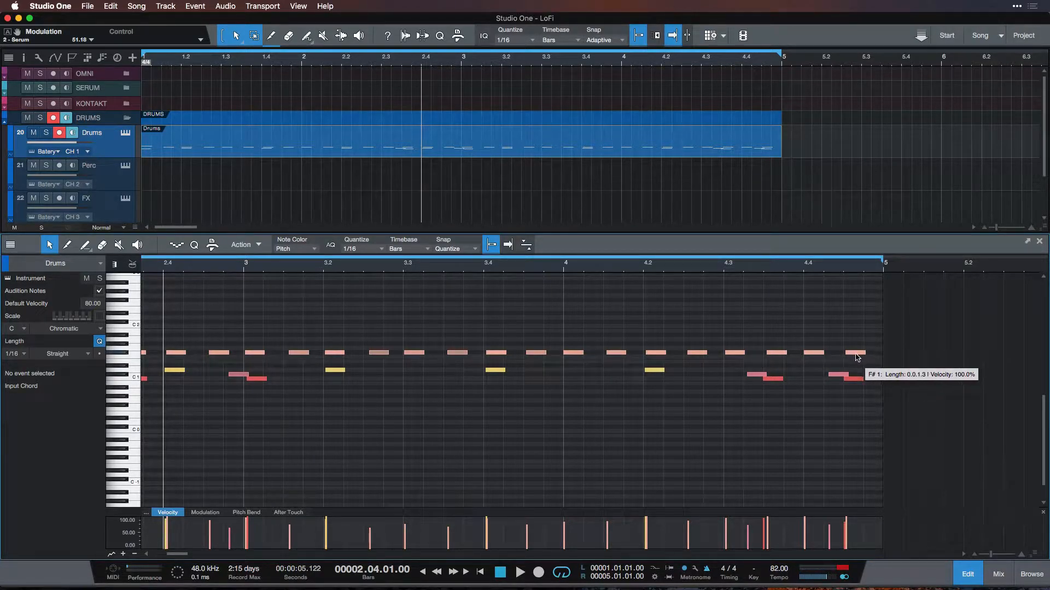
# Play the edited drum pattern from the start of the song and save the song
pyautogui.hscroll(-5, 723, 335)
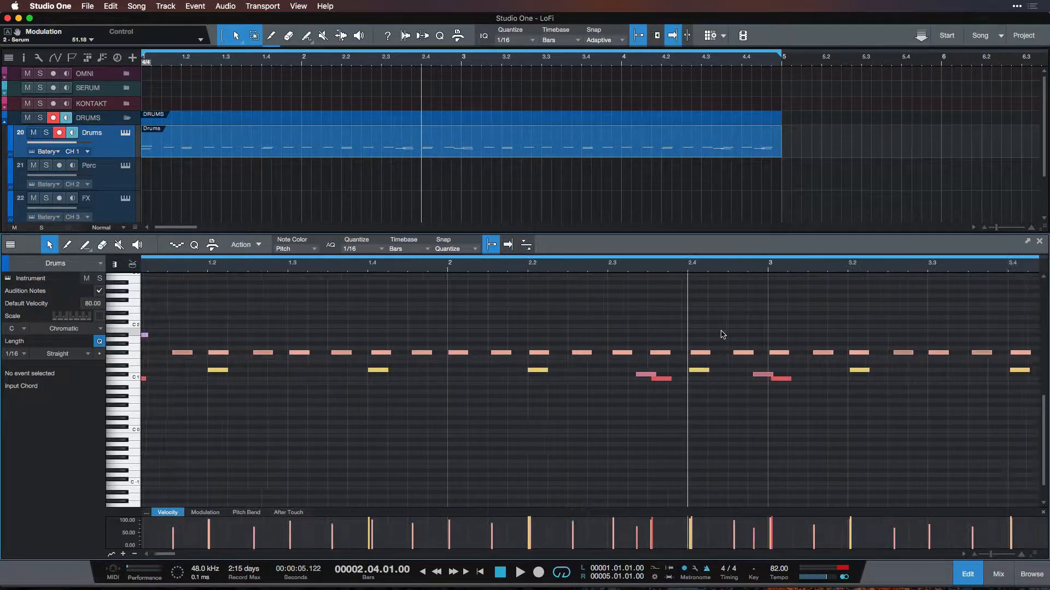
pyautogui.hscroll(-1, 722, 334)
pyautogui.press(',')
pyautogui.press('space')
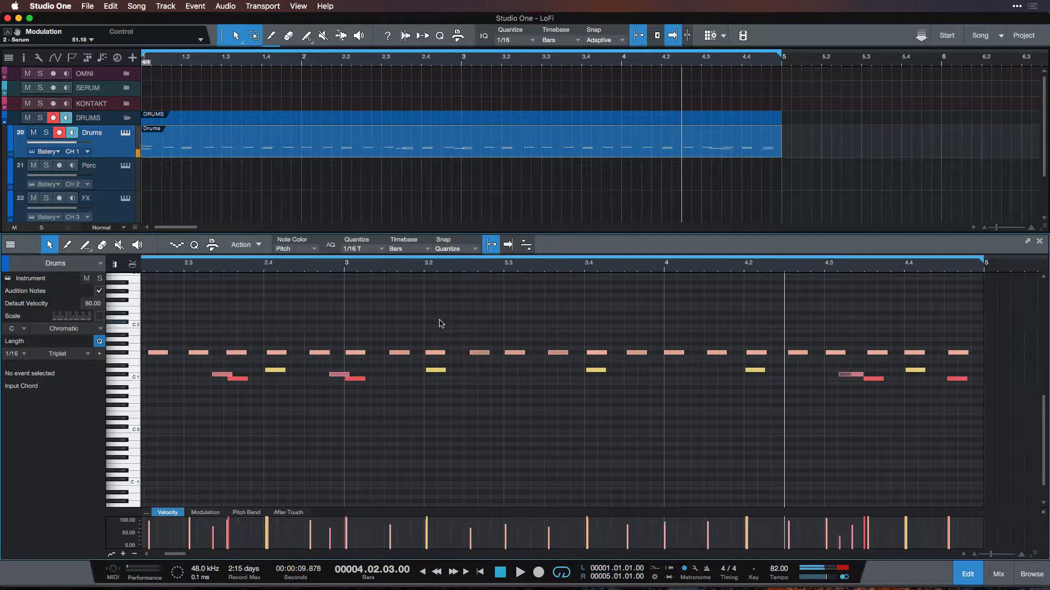
pyautogui.press('super+s')
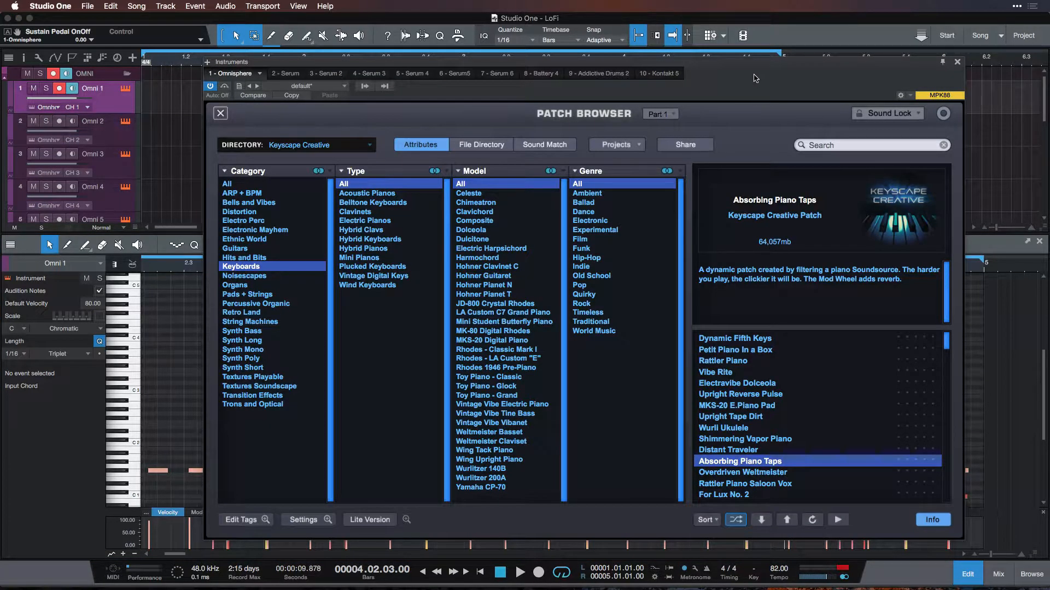
# Close Omnisphere's patch browser and window with Absorbing Piano Taps loaded, and record a four-bar arpeggio on the Omni 1 track
pyautogui.moveTo(778, 64); pyautogui.dragTo(703, 57)
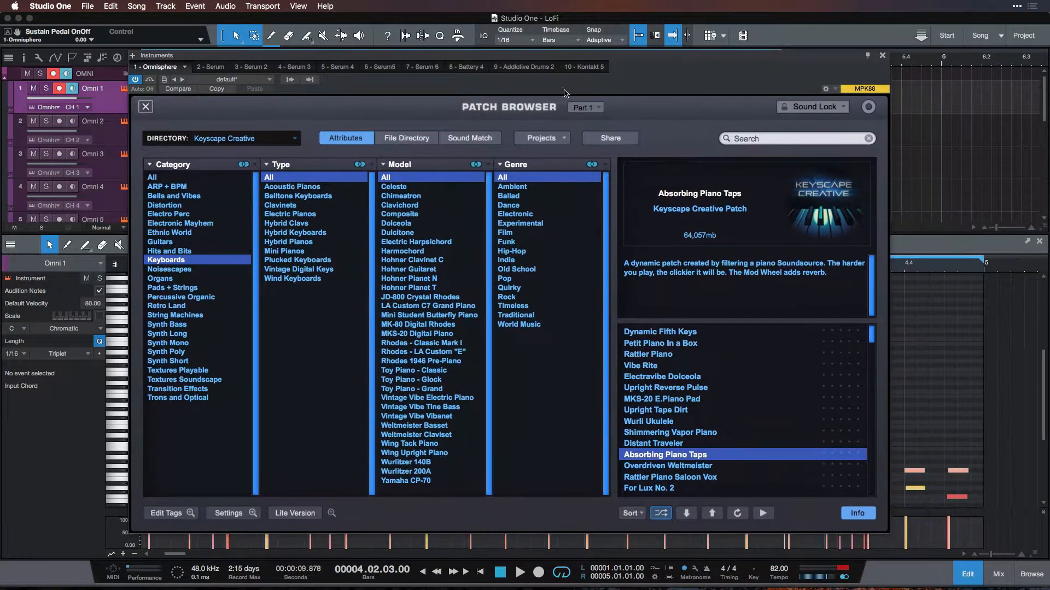
pyautogui.click(146, 107)
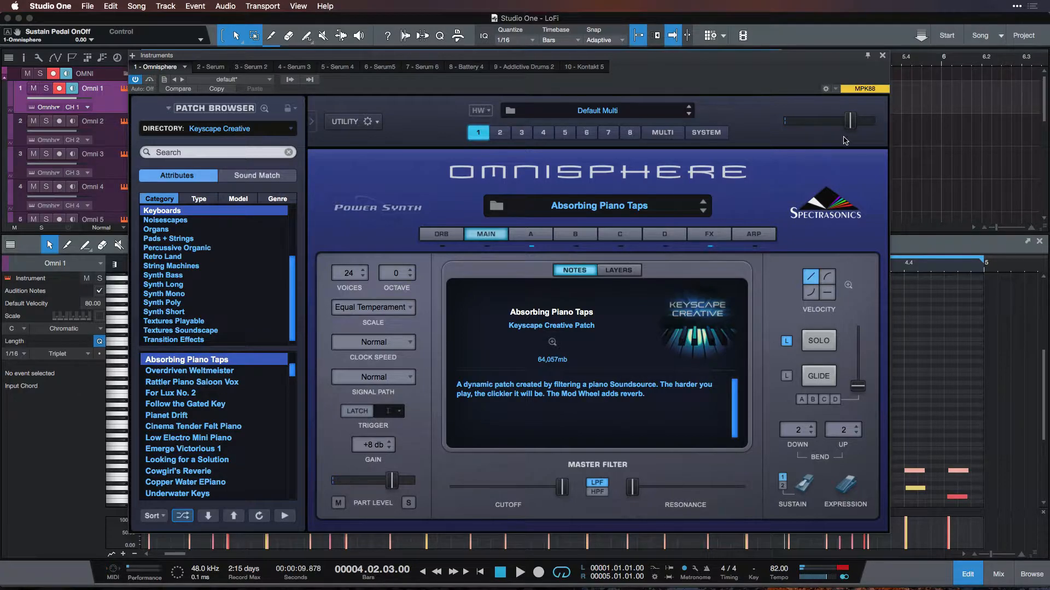
pyautogui.click(883, 57)
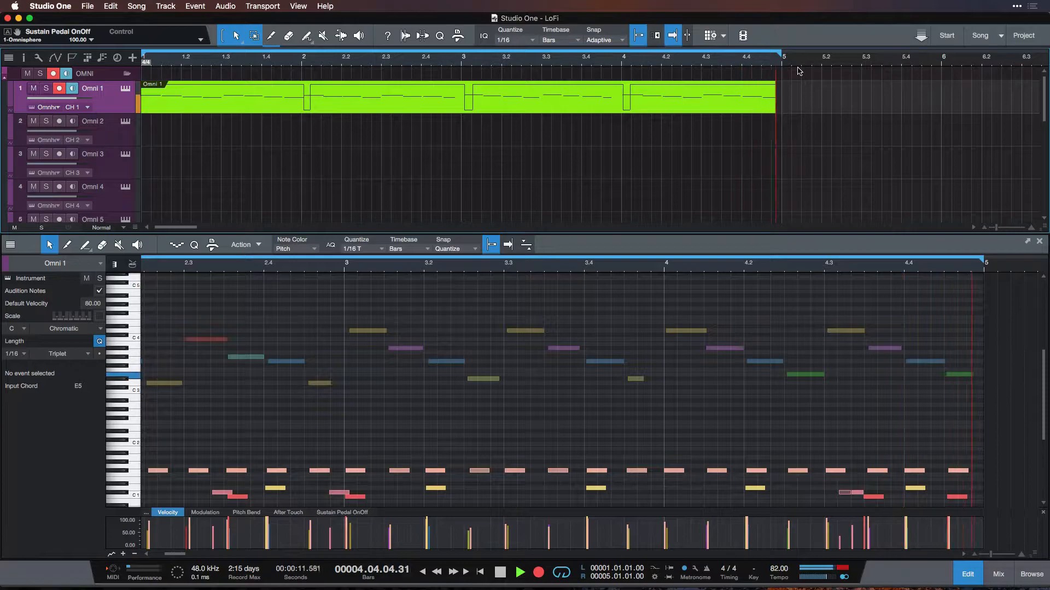
pyautogui.click(100, 88)
pyautogui.press('space')
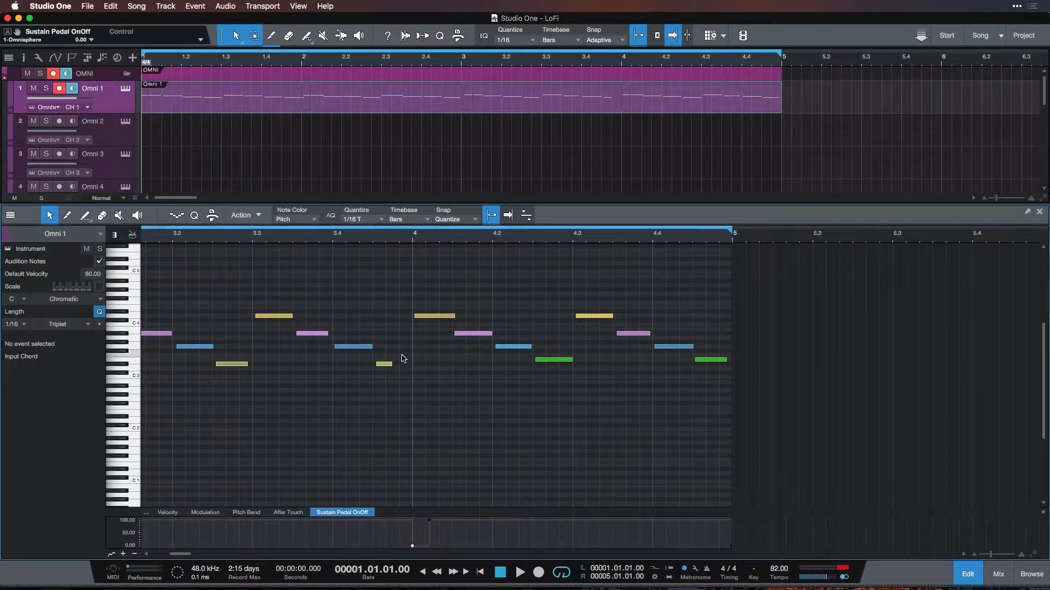
# Extend the short D#3 note before bar 4 to end at 4.01.01.00, and record another pass over the arpeggio part
pyautogui.moveTo(395, 364); pyautogui.dragTo(412, 364)
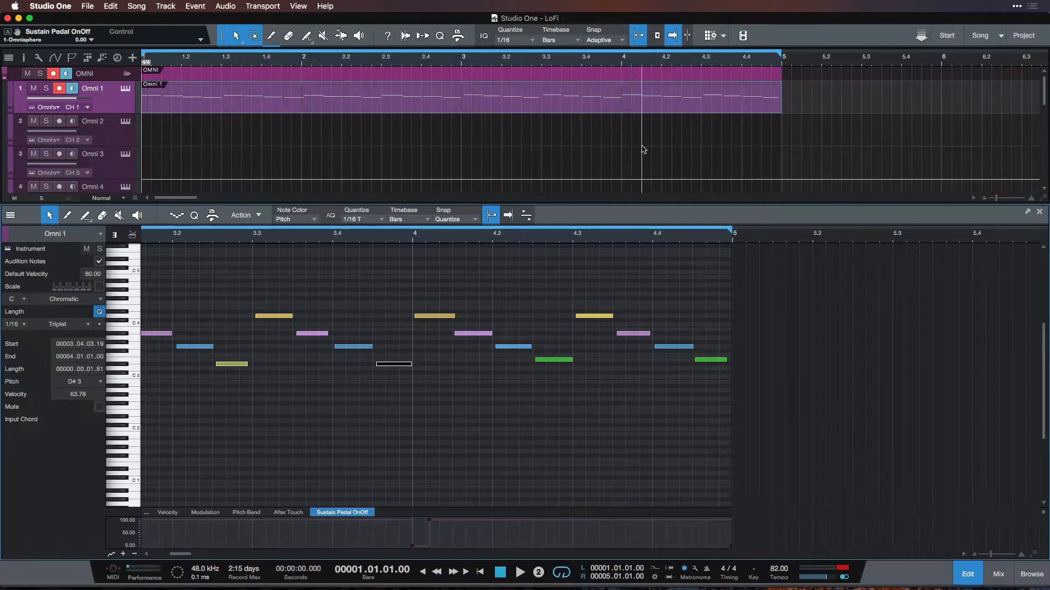
pyautogui.press('KP_Multiply')
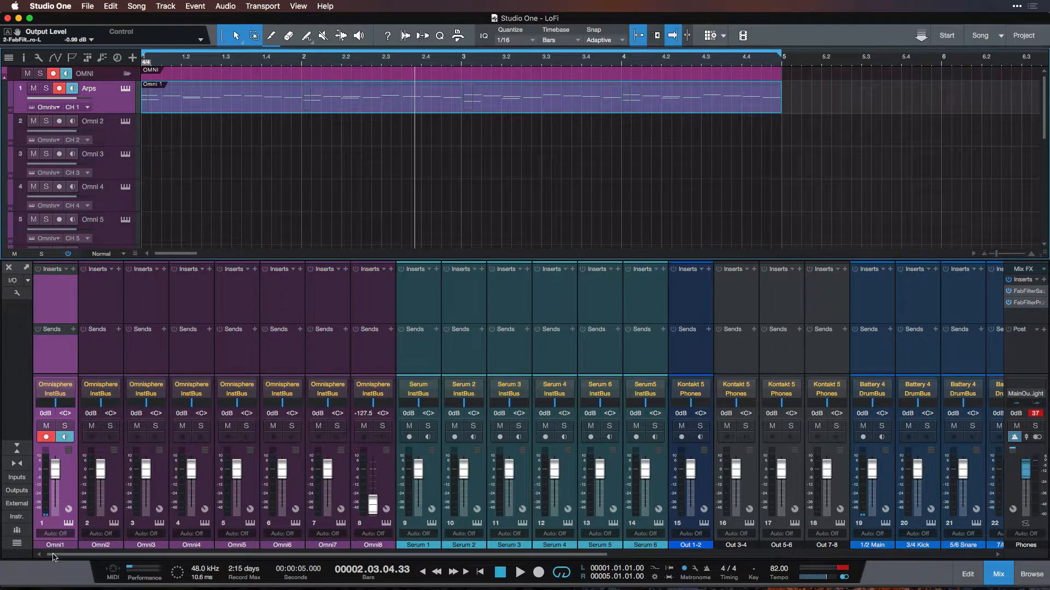
# Rename the Omni1 mixer channel as Arps
pyautogui.doubleClick(54, 546)
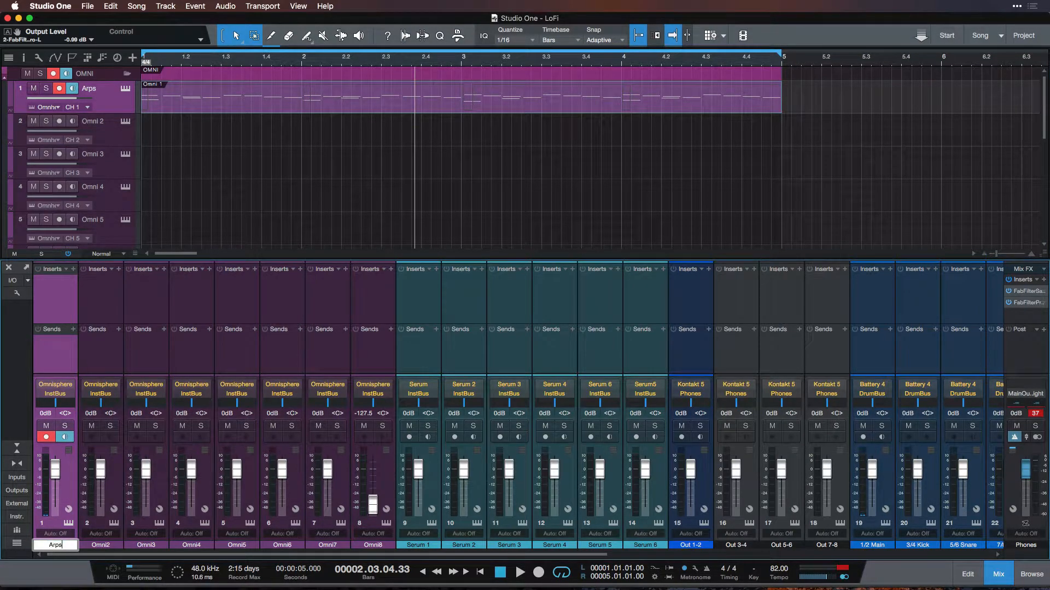
pyautogui.write('Arps')
pyautogui.press('Return')
# Insert RC-20 Retro Color on the Arps channel and move its window clear of the master channel
pyautogui.click(66, 272)
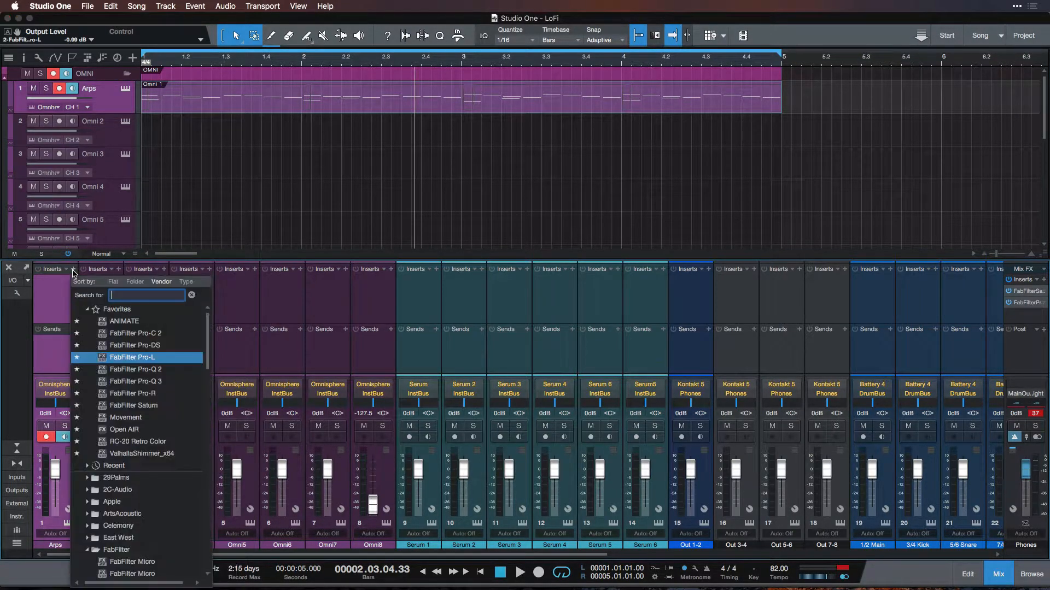
pyautogui.click(162, 430)
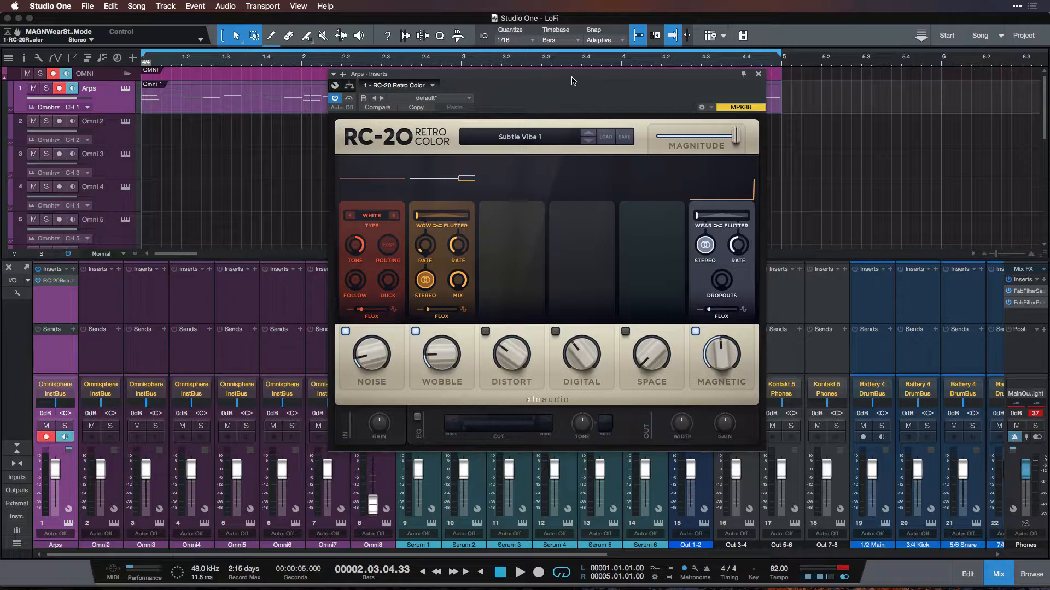
pyautogui.moveTo(584, 75); pyautogui.dragTo(510, 103)
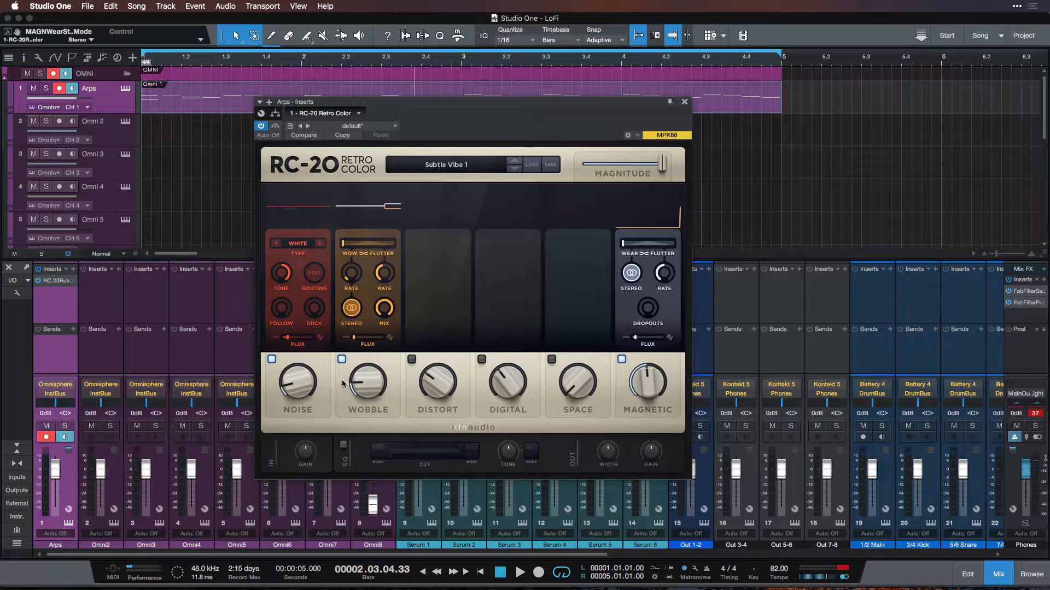
# Switch off RC-20's Wobble and Magnetic modules, return the playhead to the song start, and solo the Arps channel
pyautogui.click(342, 359)
pyautogui.click(622, 359)
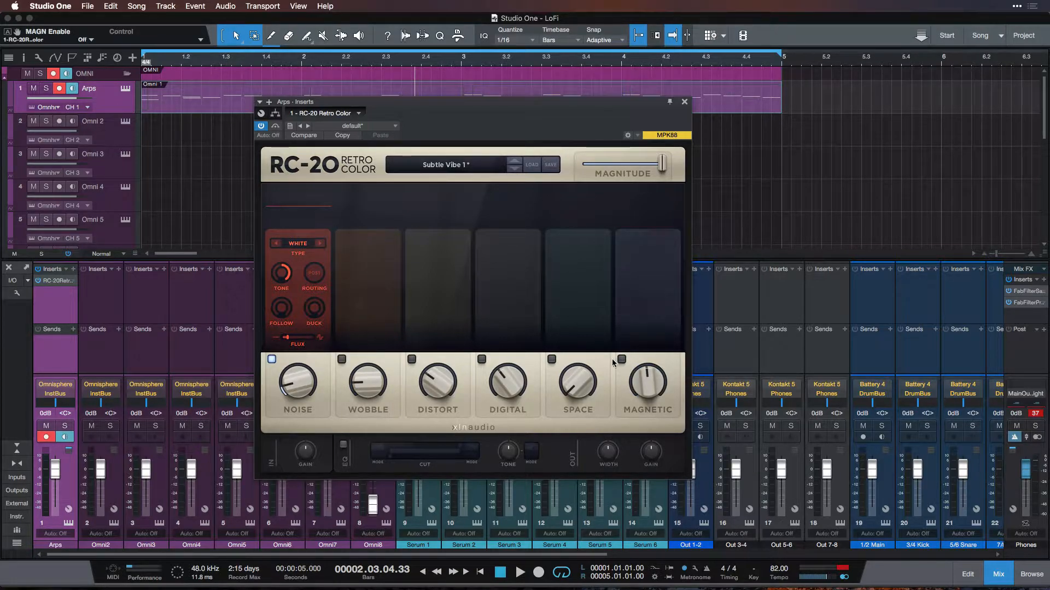
pyautogui.press(',')
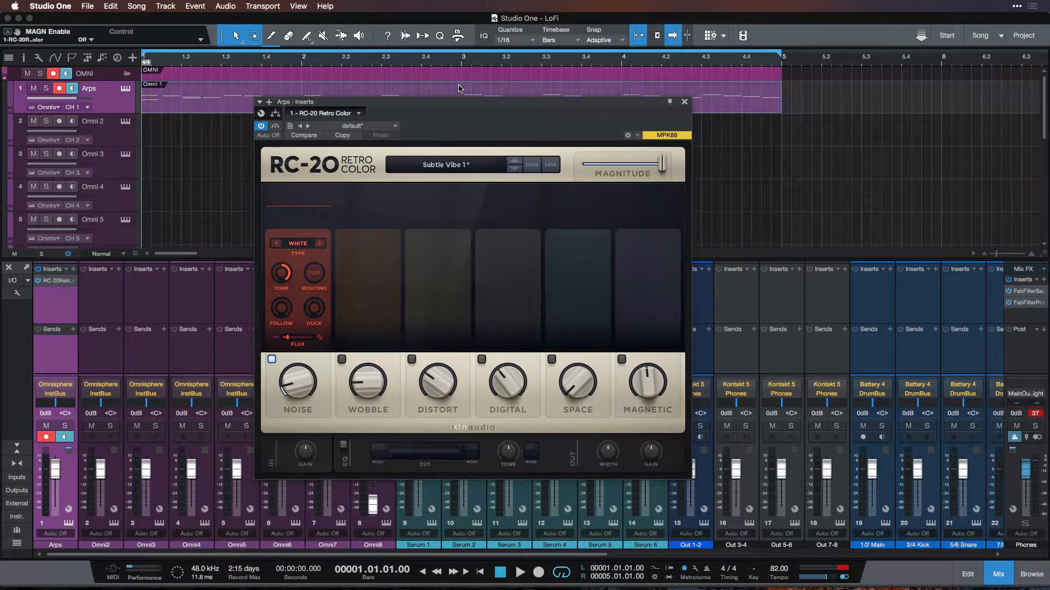
pyautogui.click(66, 426)
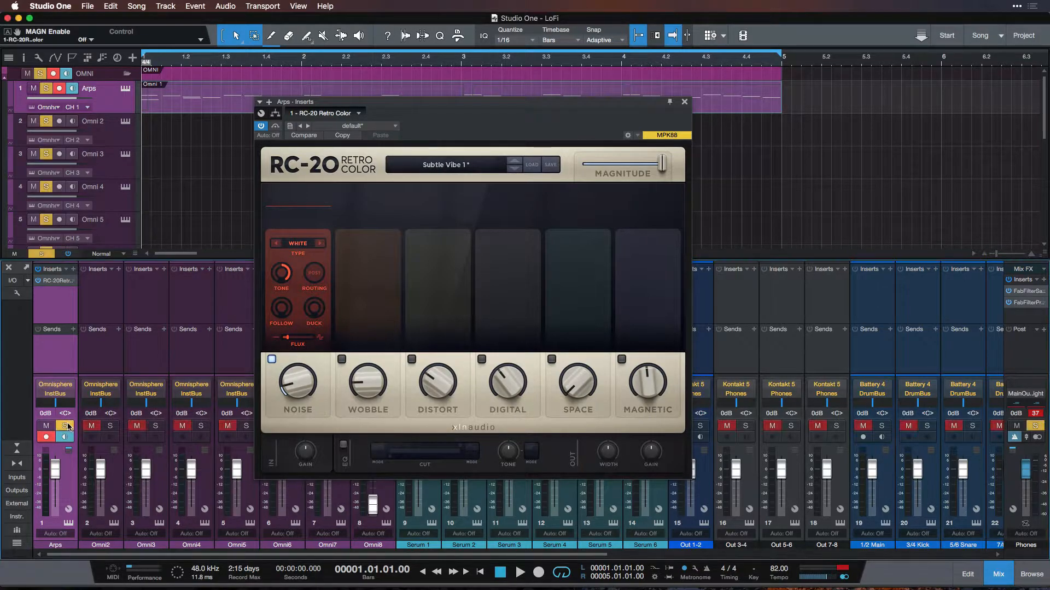
# Start playback, set the Noise amount to 14%, and change the noise type to Pink
pyautogui.press('space')
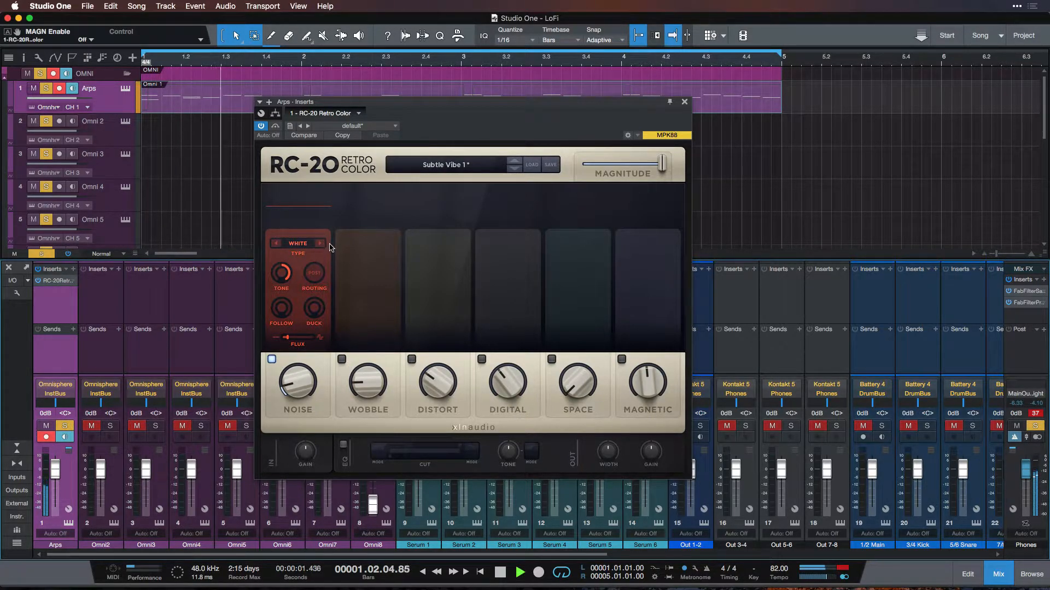
pyautogui.moveTo(298, 383); pyautogui.dragTo(291, 454)
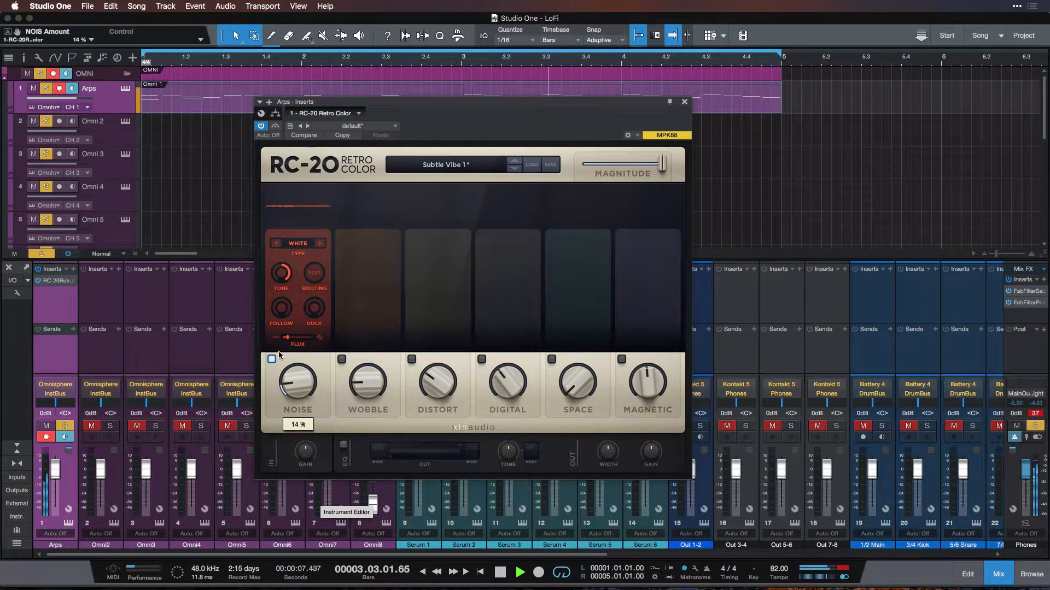
pyautogui.click(320, 243)
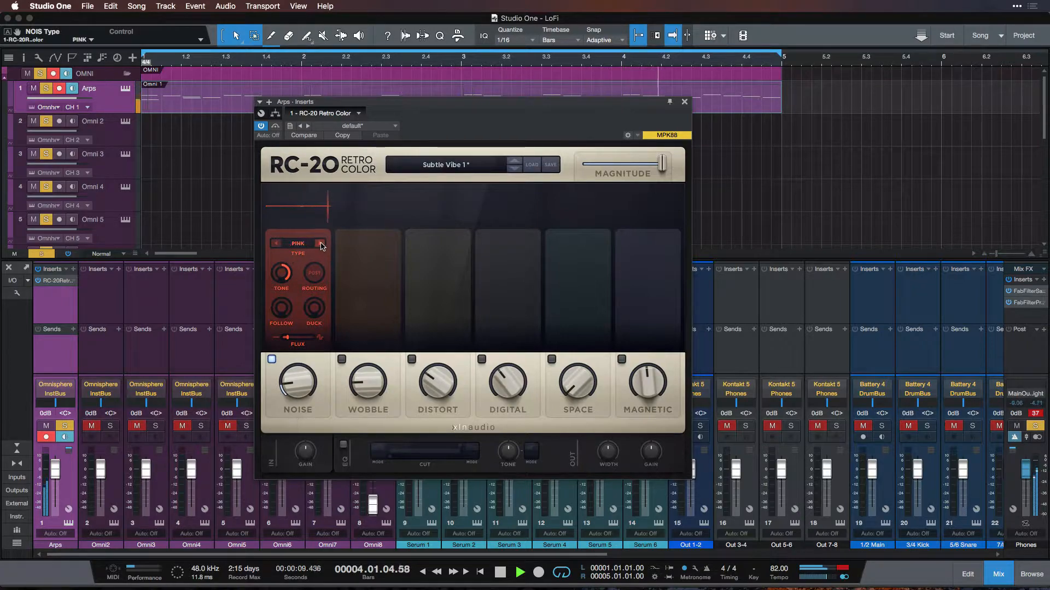
# Audition the other noise types, including Studio 2, Vinyl 1, Vinyl 2, DC, VHS and 8-Bit, and return to Pink
pyautogui.click(321, 243)
pyautogui.moveTo(305, 377)
pyautogui.mouseDown()
pyautogui.moveTo(306, 362)
pyautogui.moveTo(304, 371)
pyautogui.mouseUp()
pyautogui.click(321, 244)
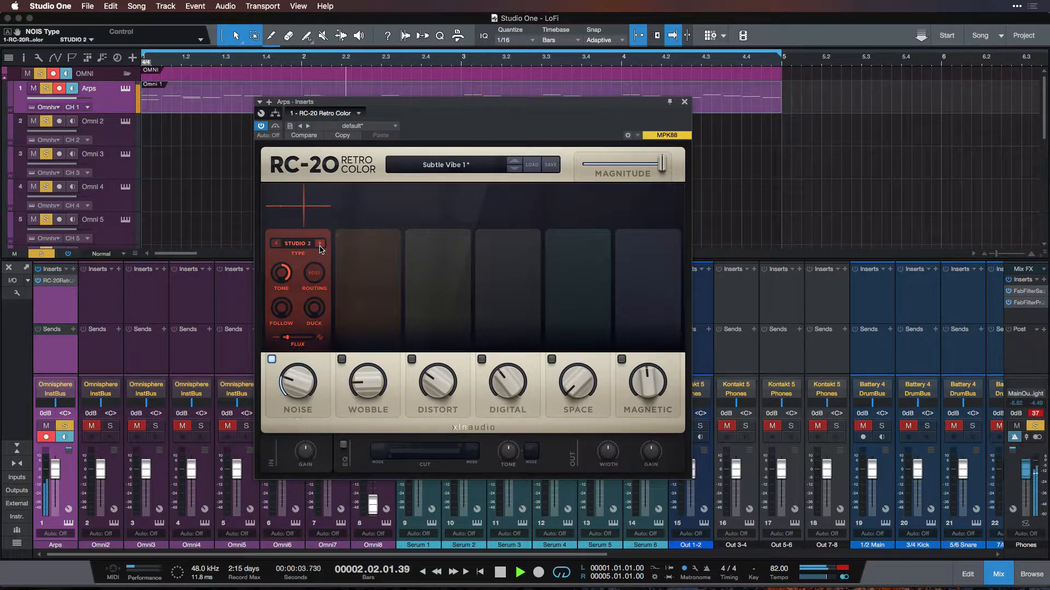
pyautogui.click(321, 244)
pyautogui.click(321, 244)
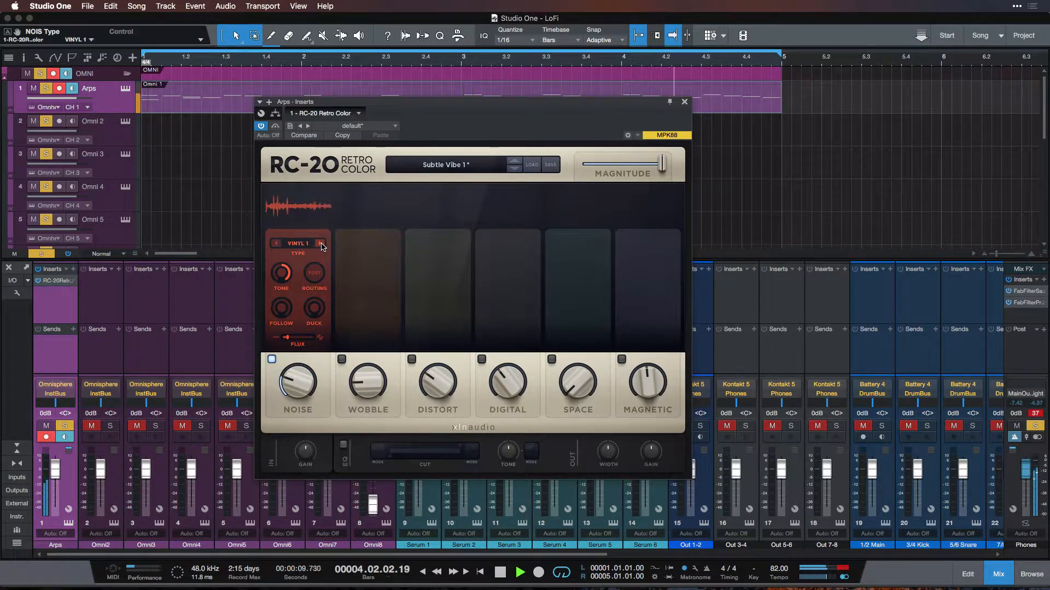
pyautogui.click(321, 244)
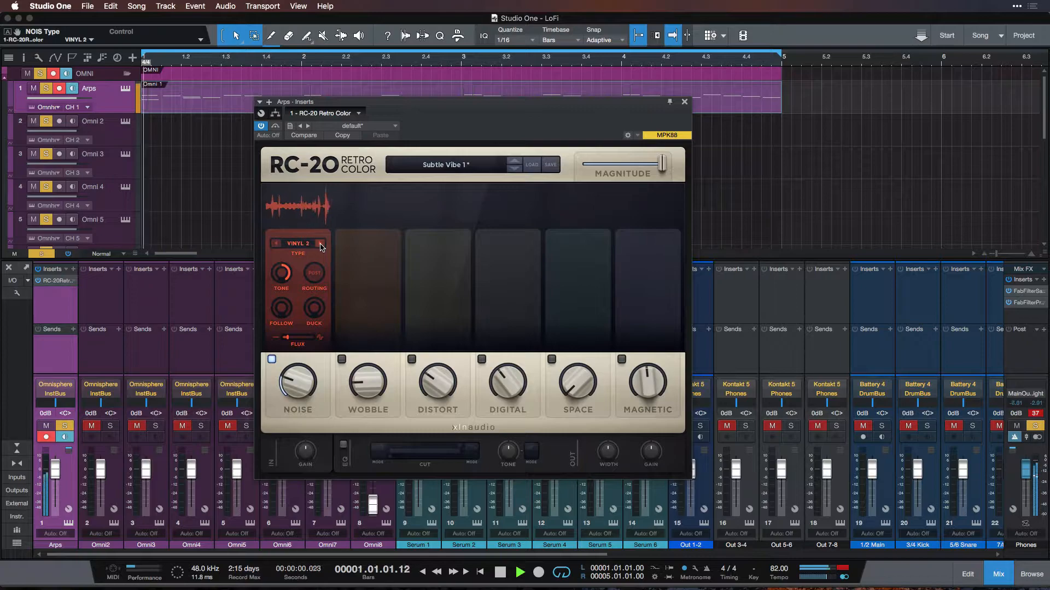
pyautogui.click(321, 244)
pyautogui.click(321, 244)
pyautogui.click(321, 244)
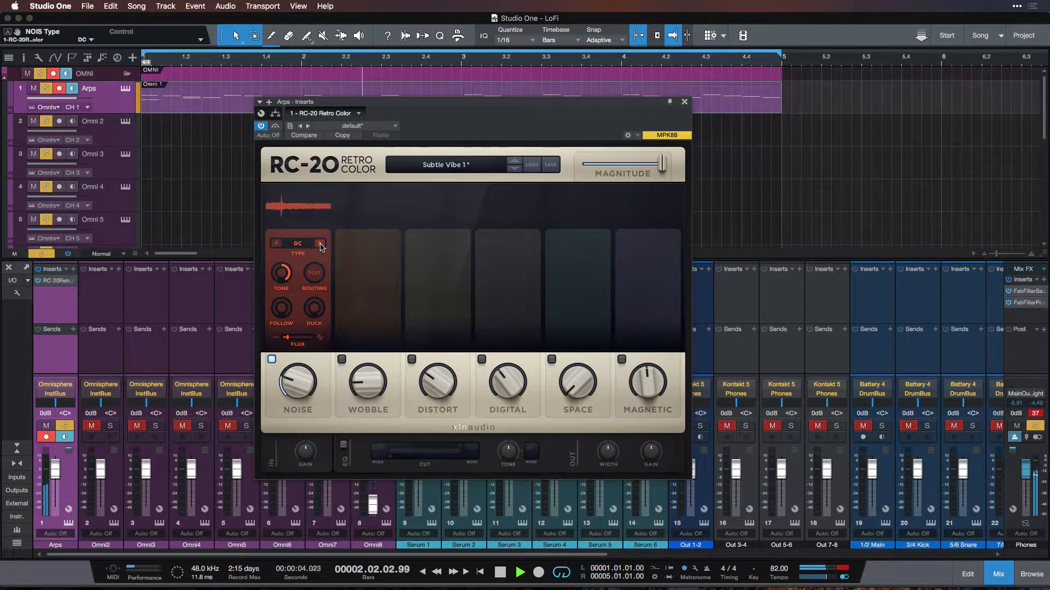
pyautogui.click(321, 243)
pyautogui.click(321, 244)
pyautogui.click(276, 244)
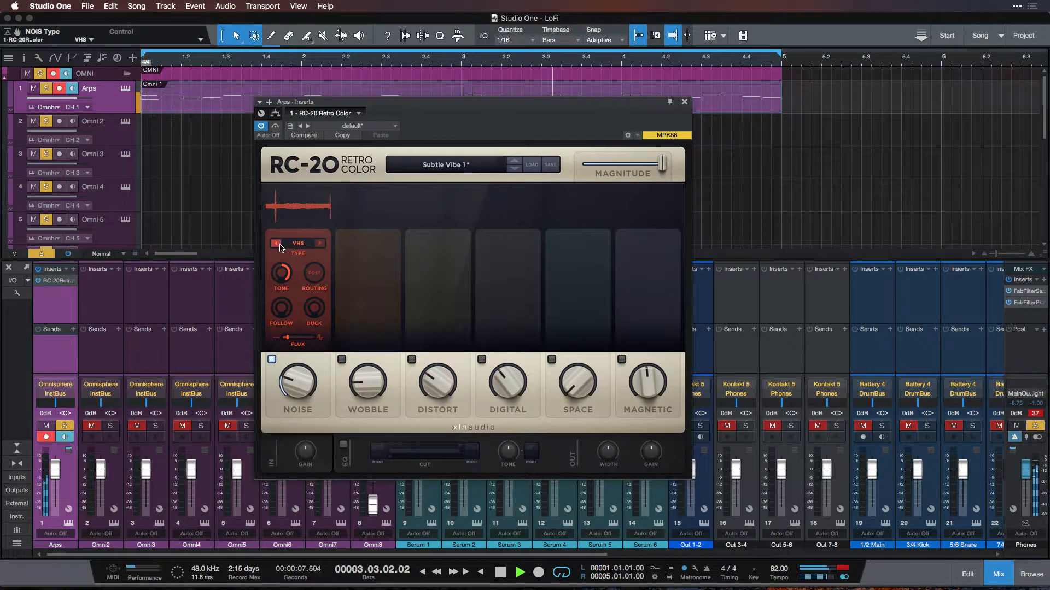
pyautogui.click(321, 244)
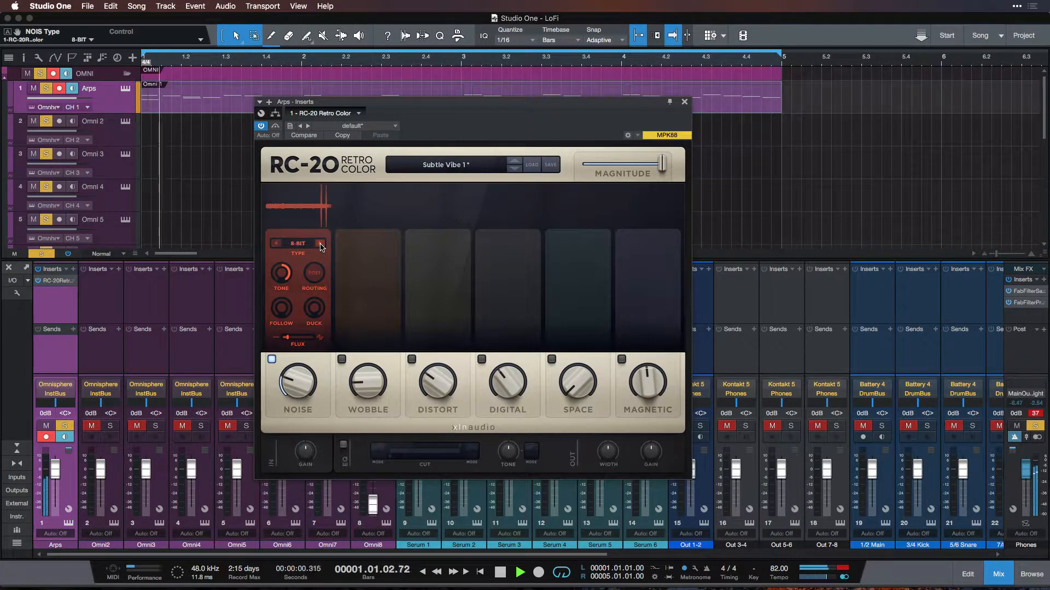
pyautogui.click(281, 245)
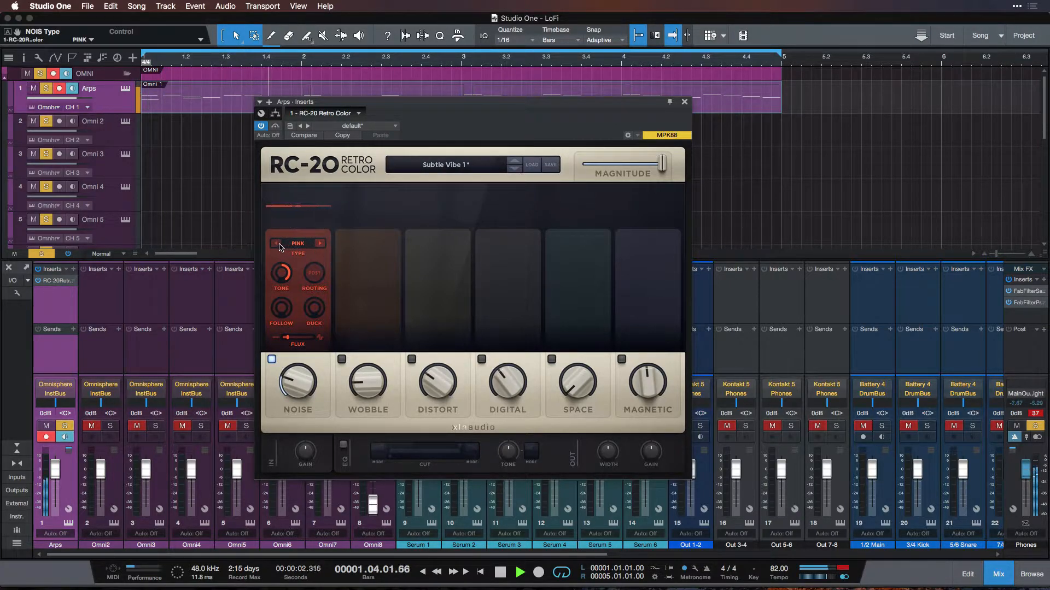
# Shape the Pink noise with tone at 12.0 dB, flux at 17%, follow at 25% and amount at 15%
pyautogui.moveTo(293, 387); pyautogui.dragTo(293, 409)
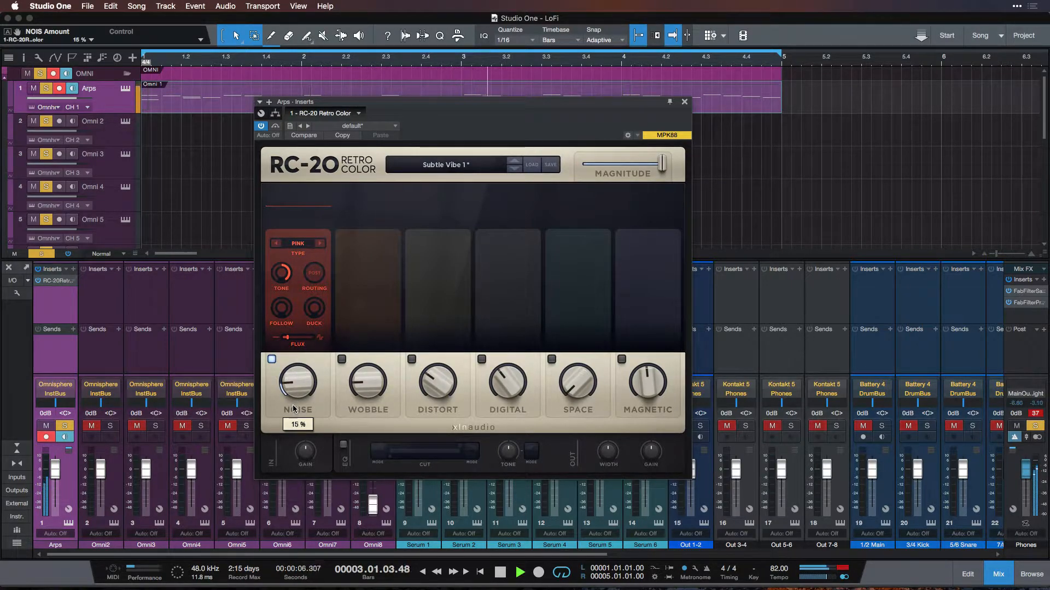
pyautogui.moveTo(283, 280); pyautogui.dragTo(271, 316)
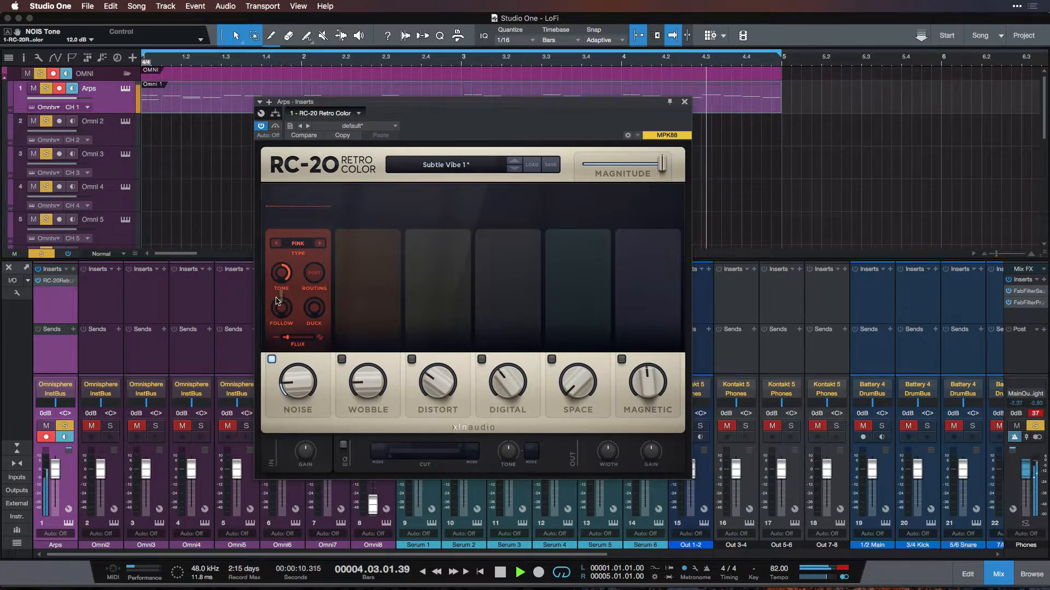
pyautogui.click(288, 338)
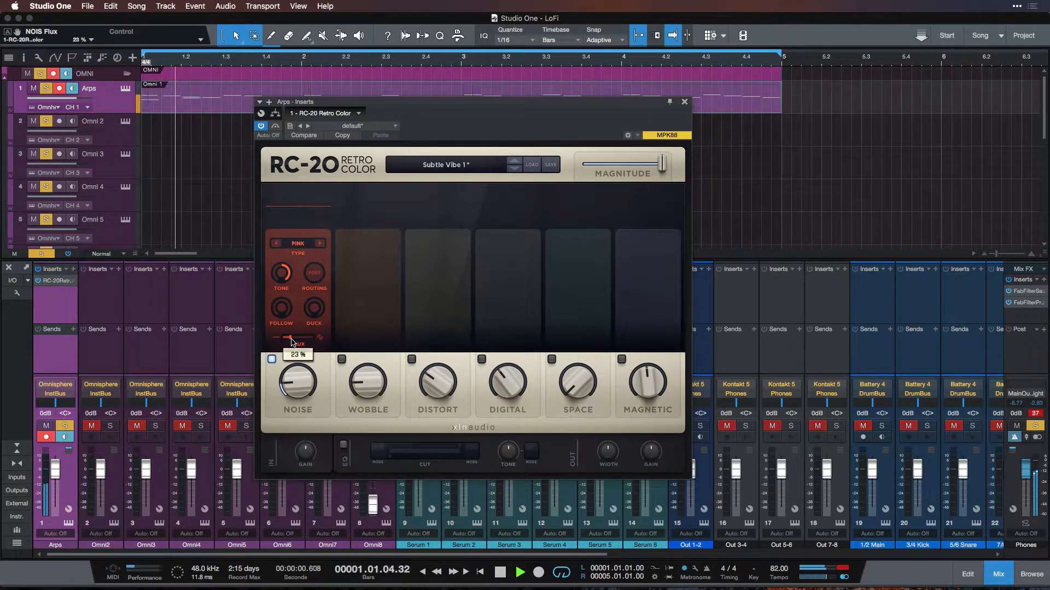
pyautogui.moveTo(306, 396); pyautogui.dragTo(296, 344)
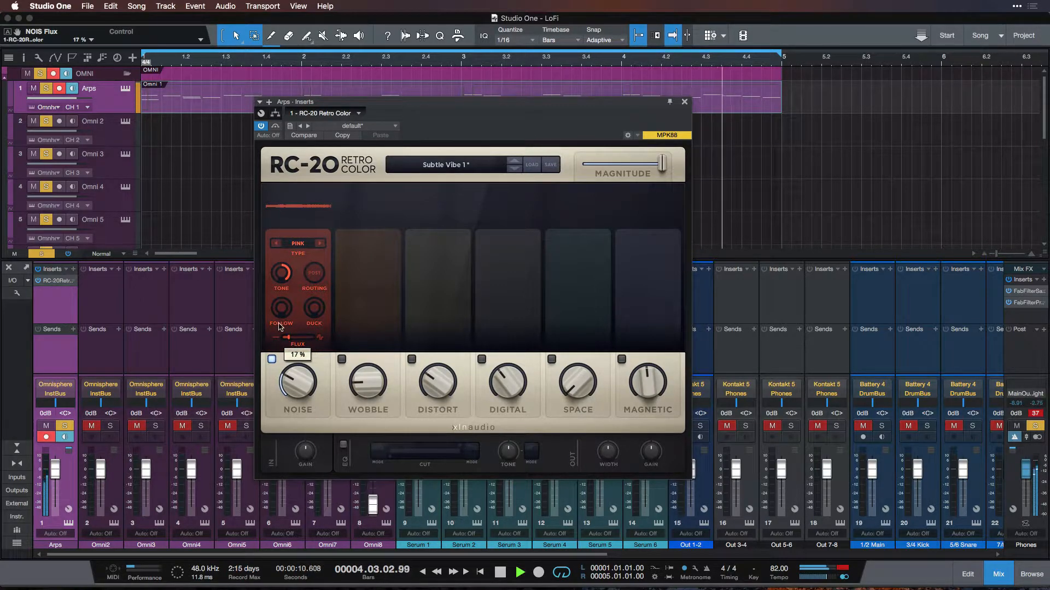
pyautogui.moveTo(281, 308)
pyautogui.mouseDown()
pyautogui.moveTo(297, 258)
pyautogui.moveTo(295, 301)
pyautogui.mouseUp()
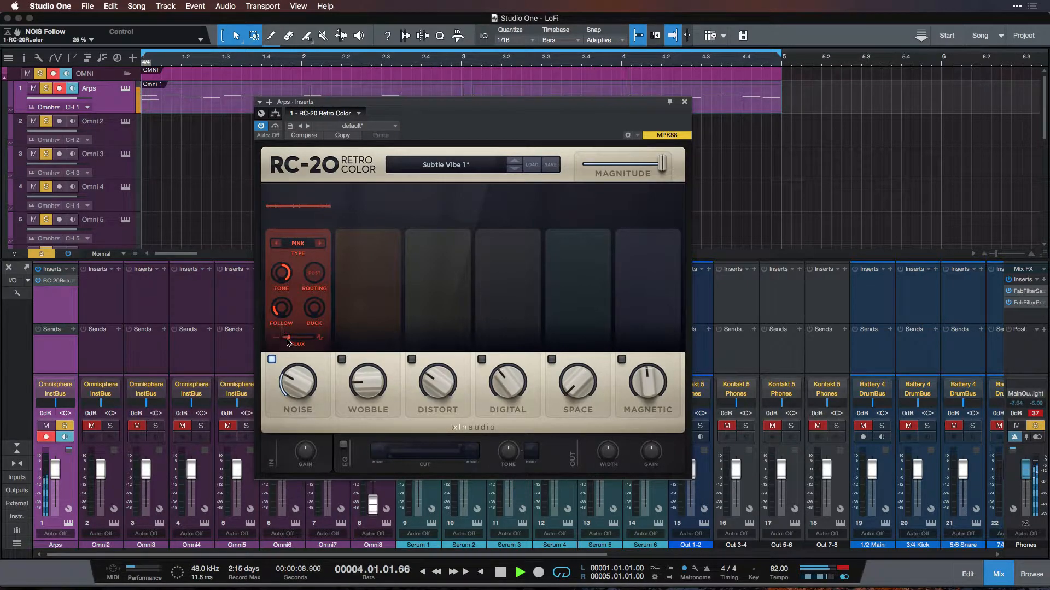
pyautogui.moveTo(294, 393); pyautogui.dragTo(294, 392)
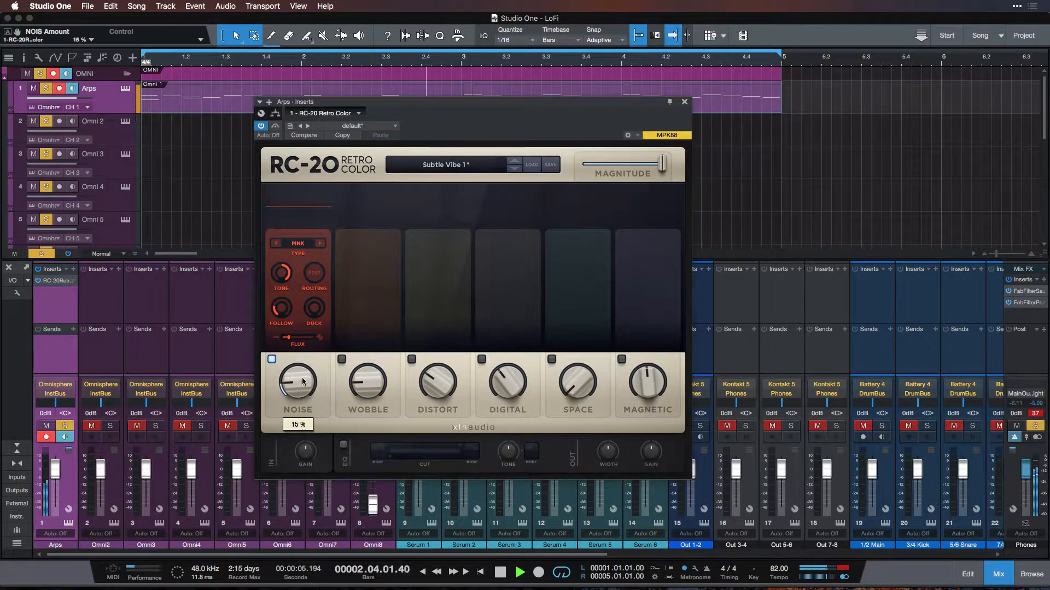
# Enable the Wobble module with its wow stereo mode set to Mono and the wow/flutter balance at 35%
pyautogui.click(342, 360)
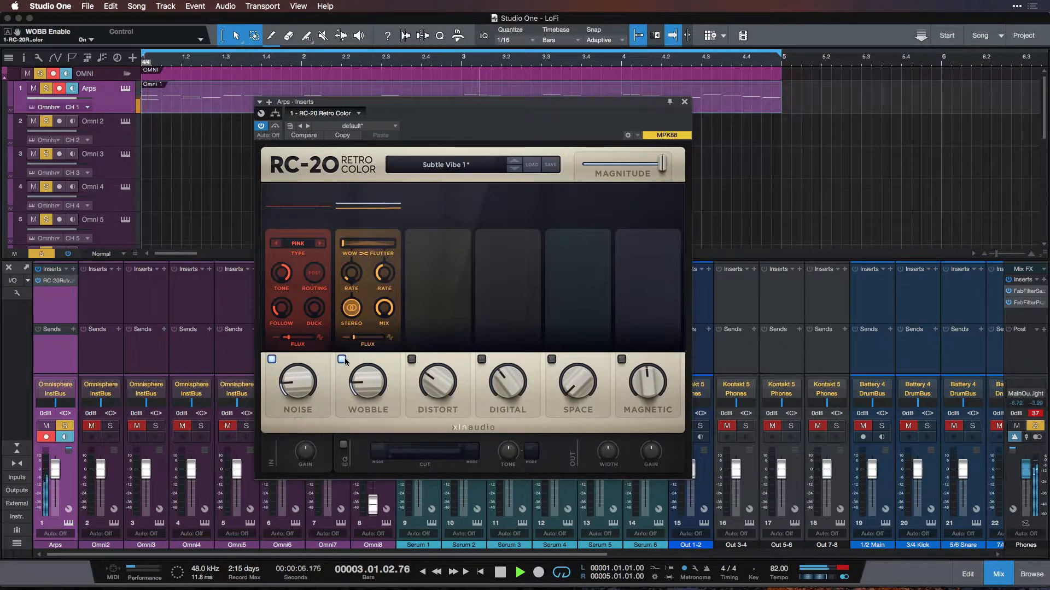
pyautogui.click(343, 244)
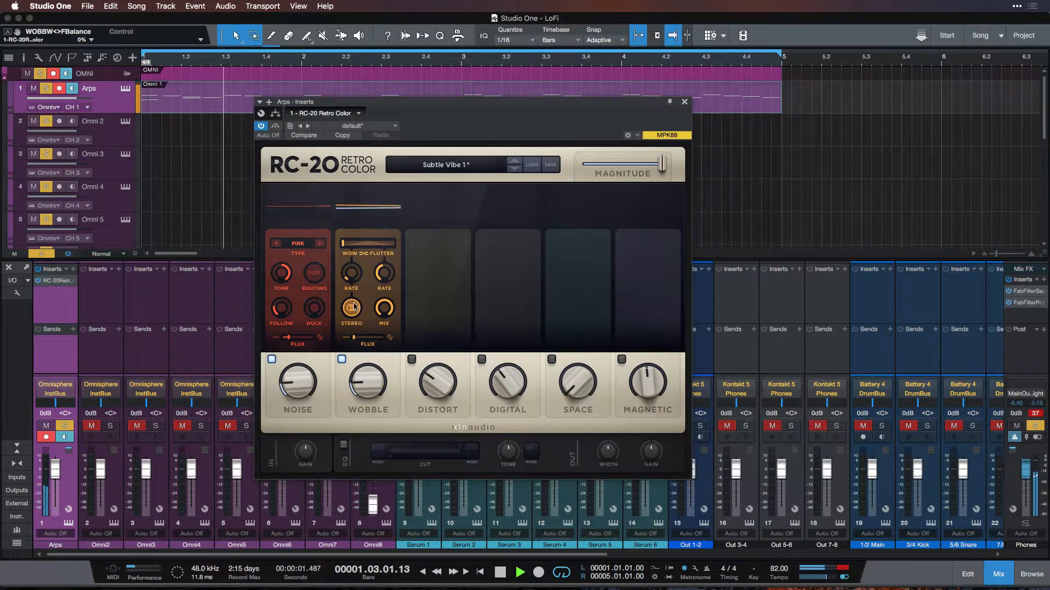
pyautogui.click(353, 308)
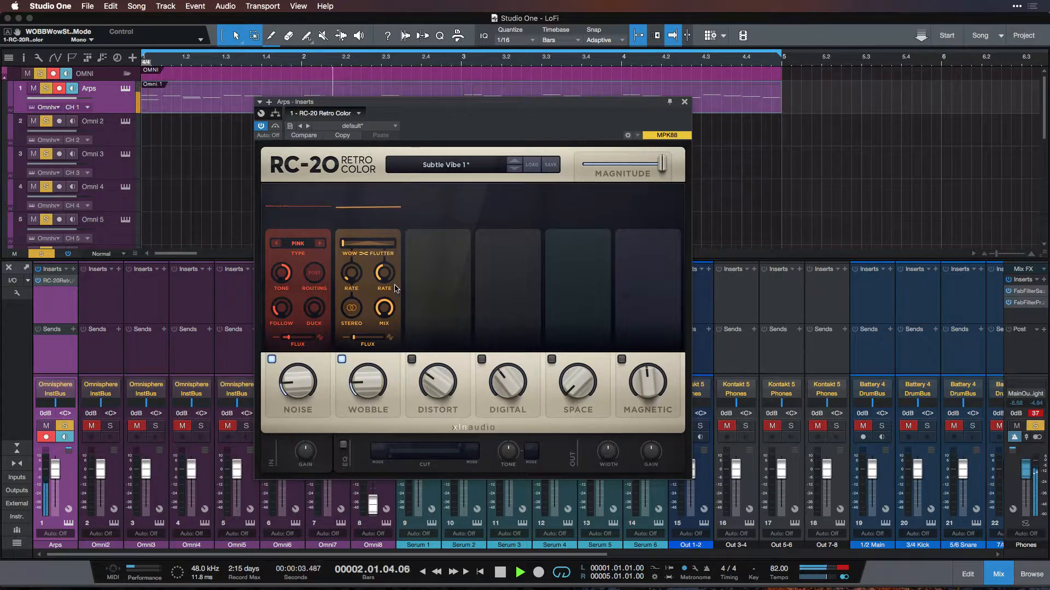
pyautogui.moveTo(344, 246); pyautogui.dragTo(362, 247)
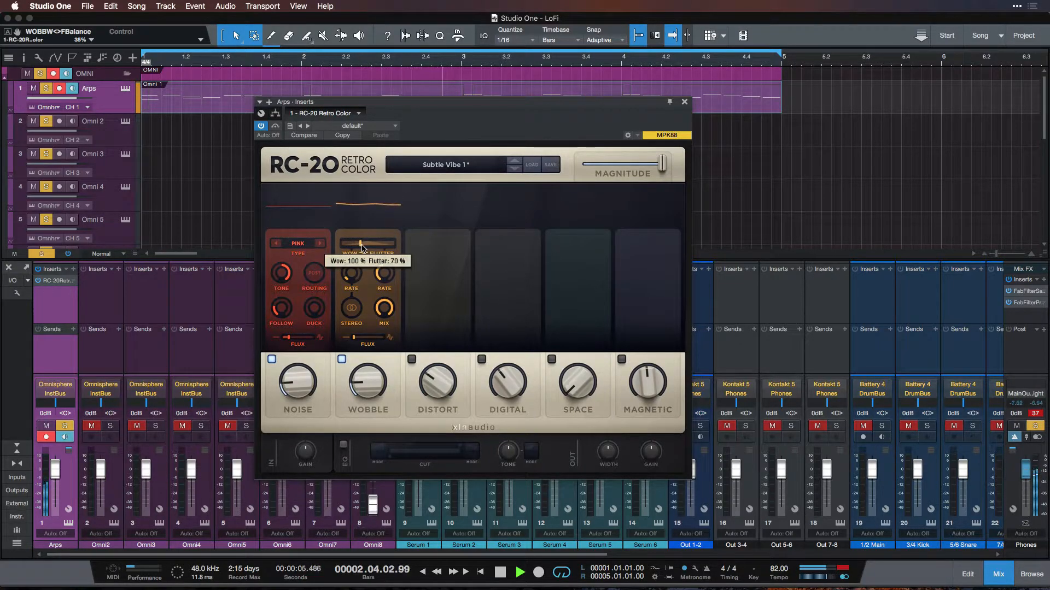
# Set Wobble's flutter rate to 6.0 Hz, wow rate to 0.4 Hz, wow/flutter balance to 18% and amount to 17%
pyautogui.moveTo(382, 276); pyautogui.dragTo(382, 329)
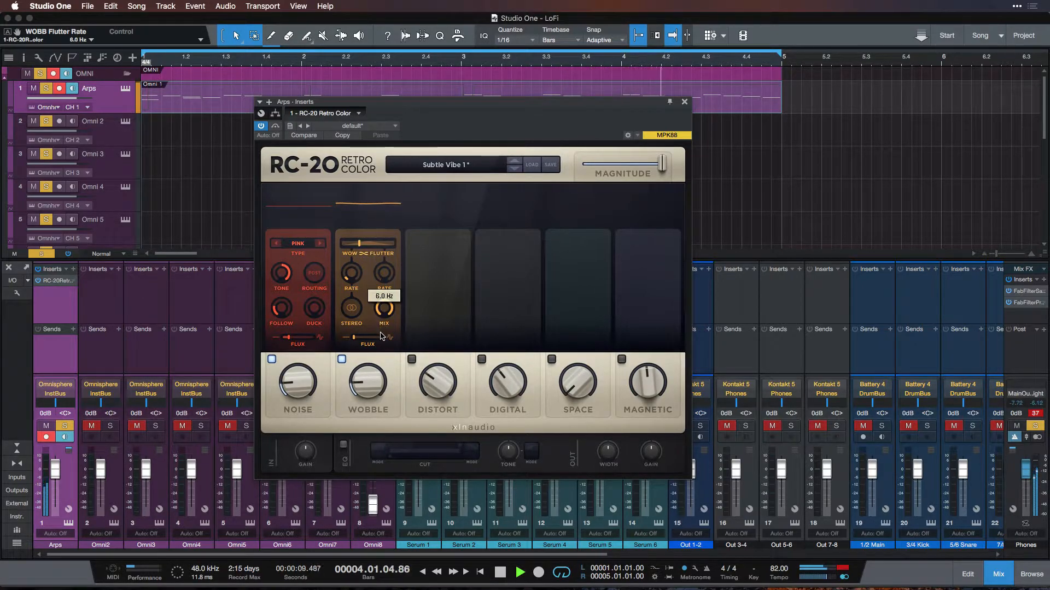
pyautogui.moveTo(352, 273)
pyautogui.mouseDown()
pyautogui.moveTo(353, 308)
pyautogui.moveTo(358, 273)
pyautogui.mouseUp()
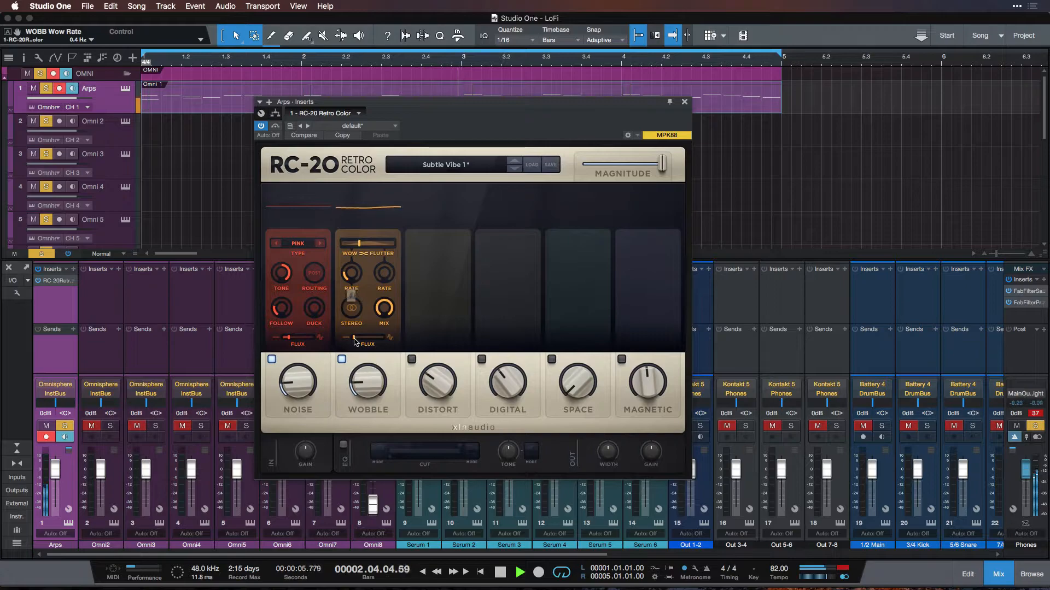
pyautogui.moveTo(362, 377); pyautogui.dragTo(369, 339)
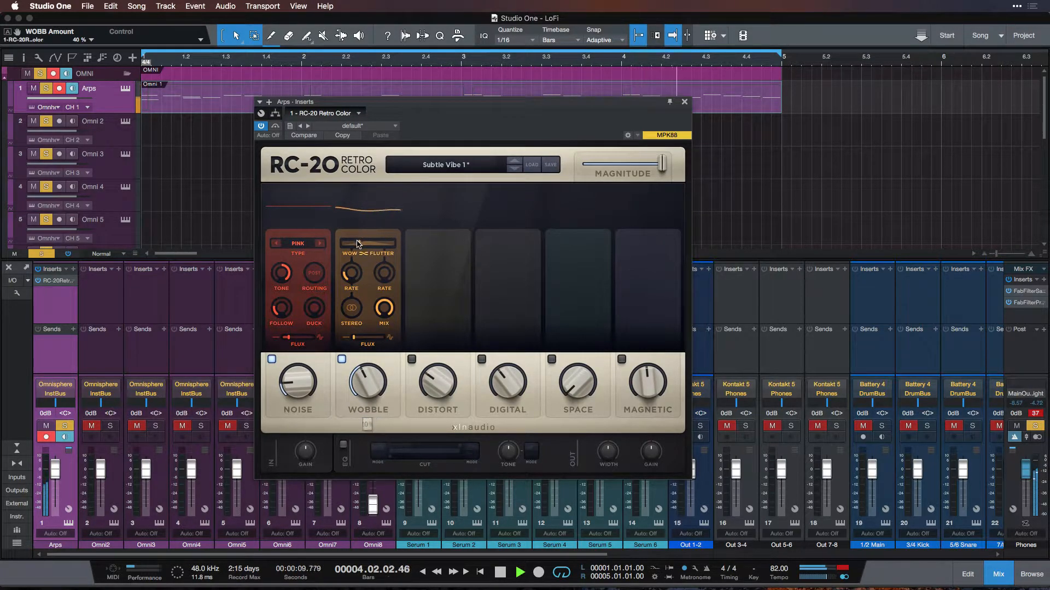
pyautogui.moveTo(359, 243); pyautogui.dragTo(351, 253)
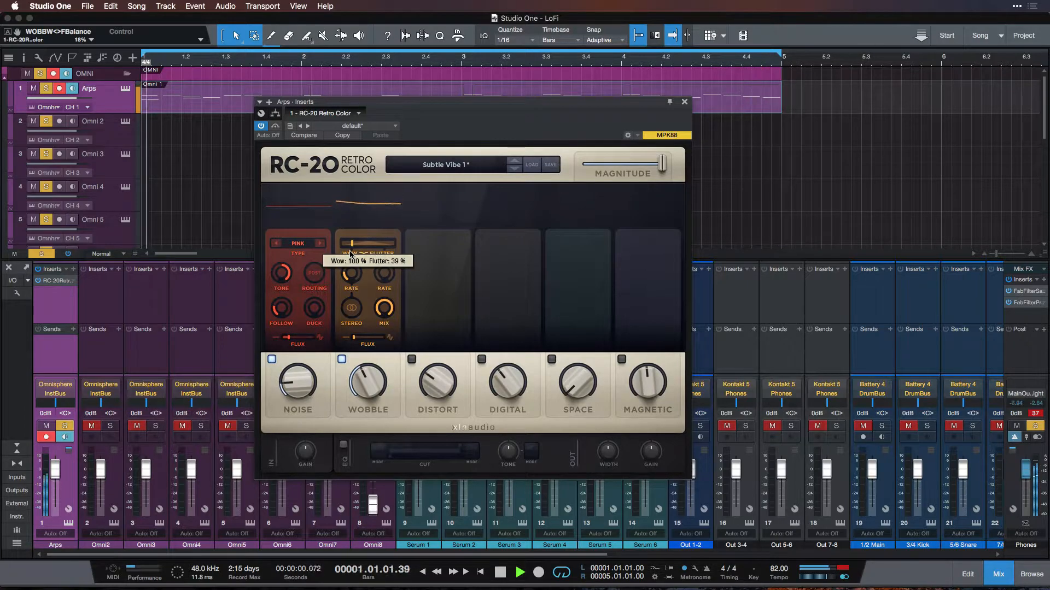
pyautogui.moveTo(369, 379); pyautogui.dragTo(368, 431)
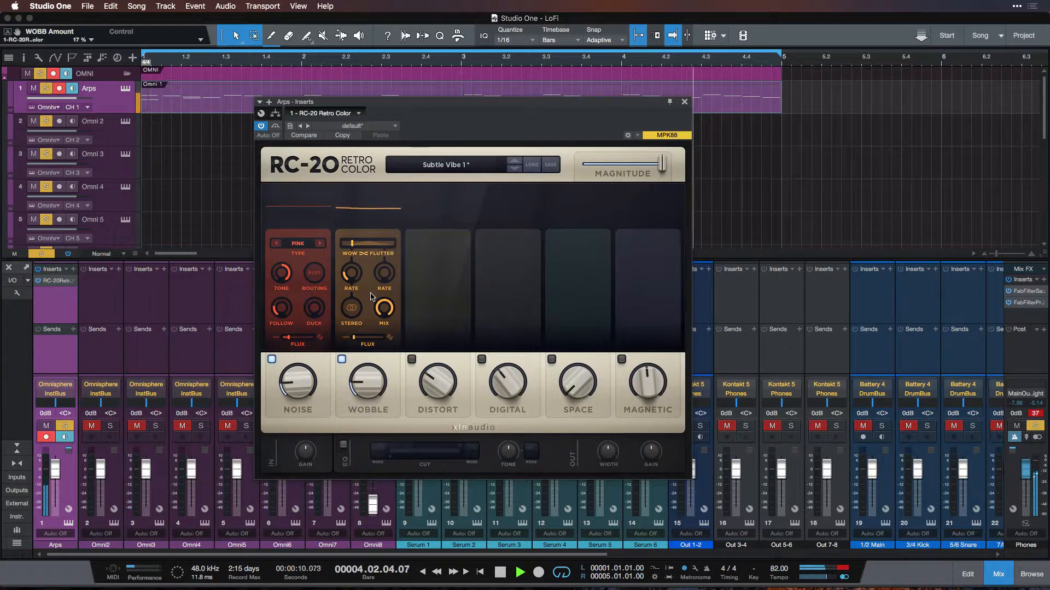
# Enable the Distort module, audition the Zap type, and try the Air type with the amount at 61%
pyautogui.click(412, 360)
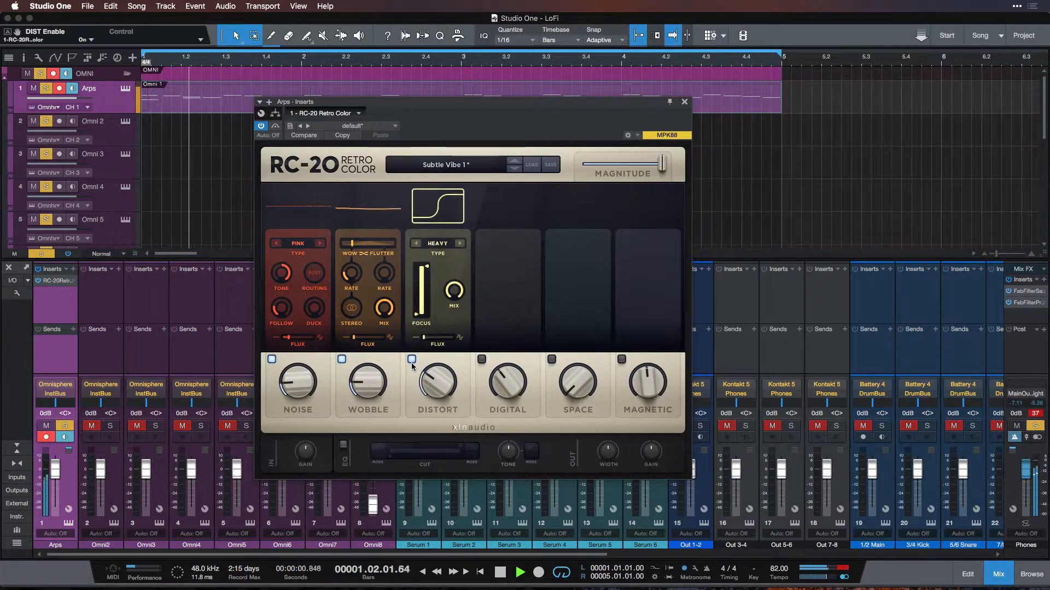
pyautogui.click(461, 244)
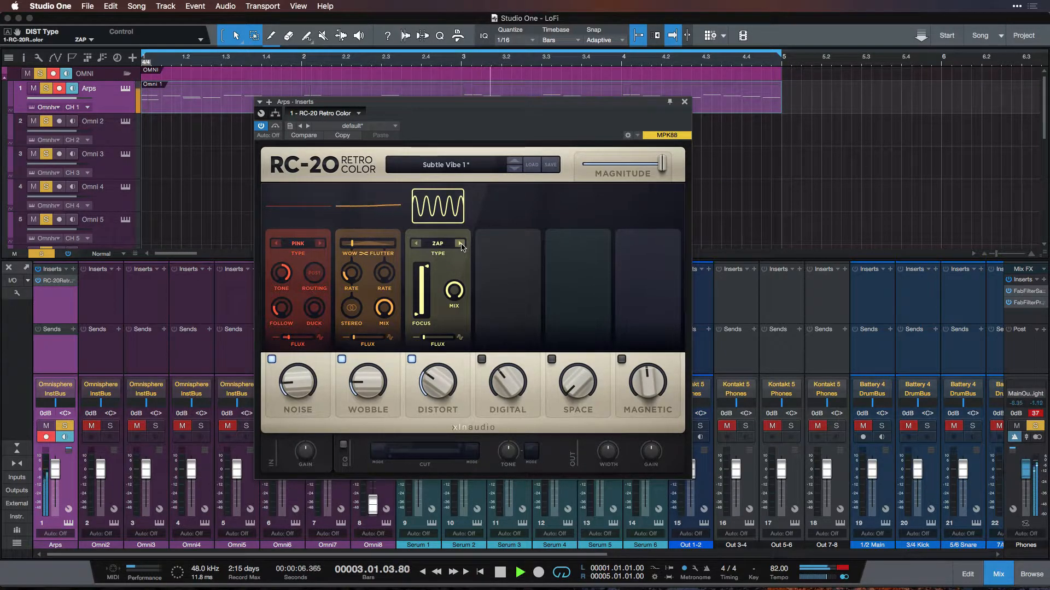
pyautogui.click(460, 244)
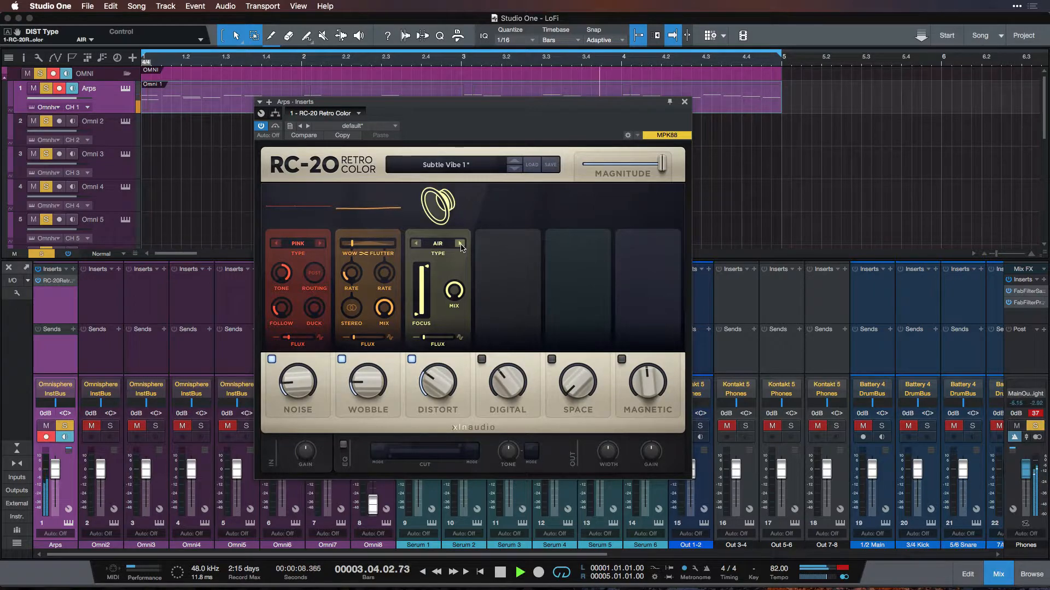
pyautogui.moveTo(436, 400)
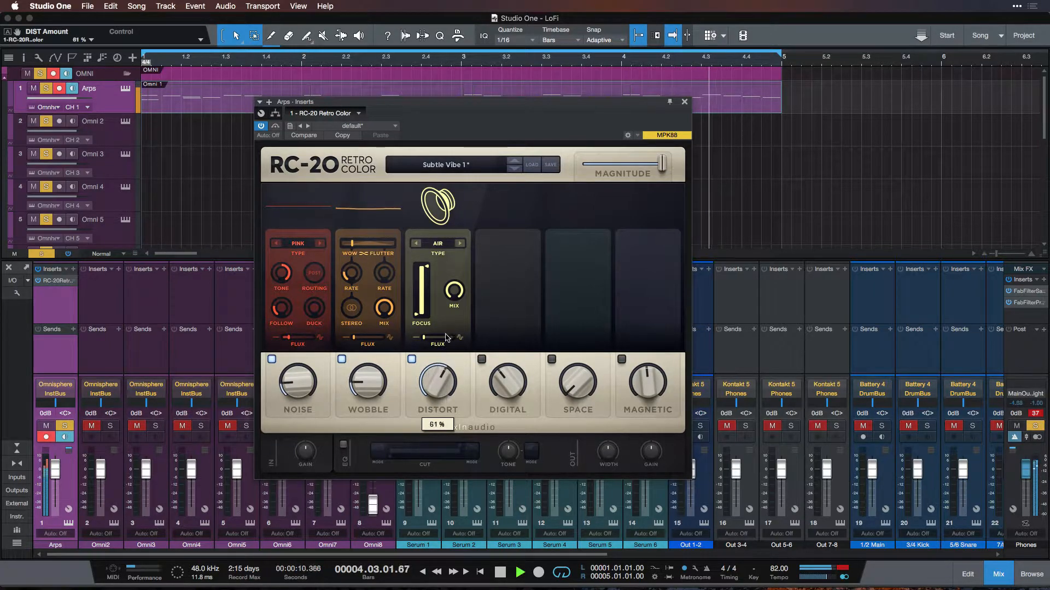
# Raise the Distort amount to 76% while auditioning Iron, lower the output gain to -5.0 dB, and choose the Crunch type
pyautogui.click(460, 244)
pyautogui.moveTo(444, 374); pyautogui.dragTo(453, 299)
pyautogui.click(460, 244)
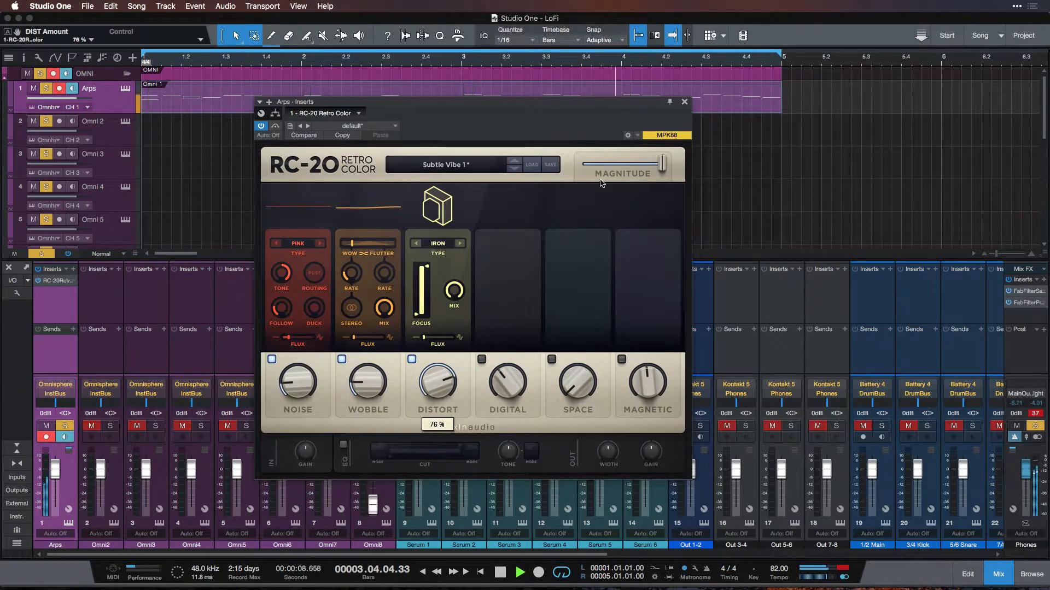
pyautogui.moveTo(650, 452); pyautogui.dragTo(653, 487)
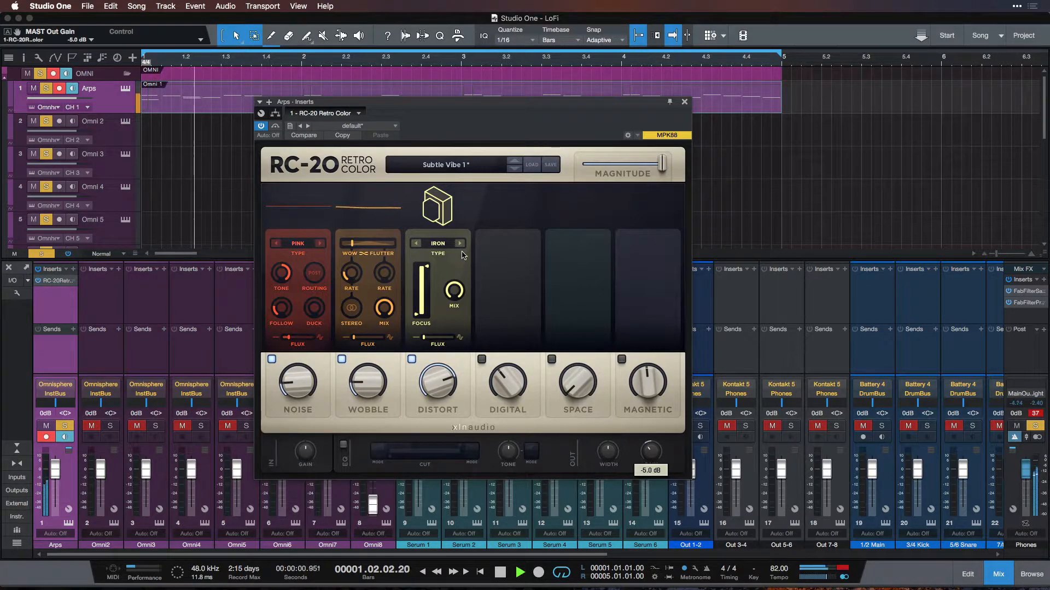
pyautogui.click(460, 245)
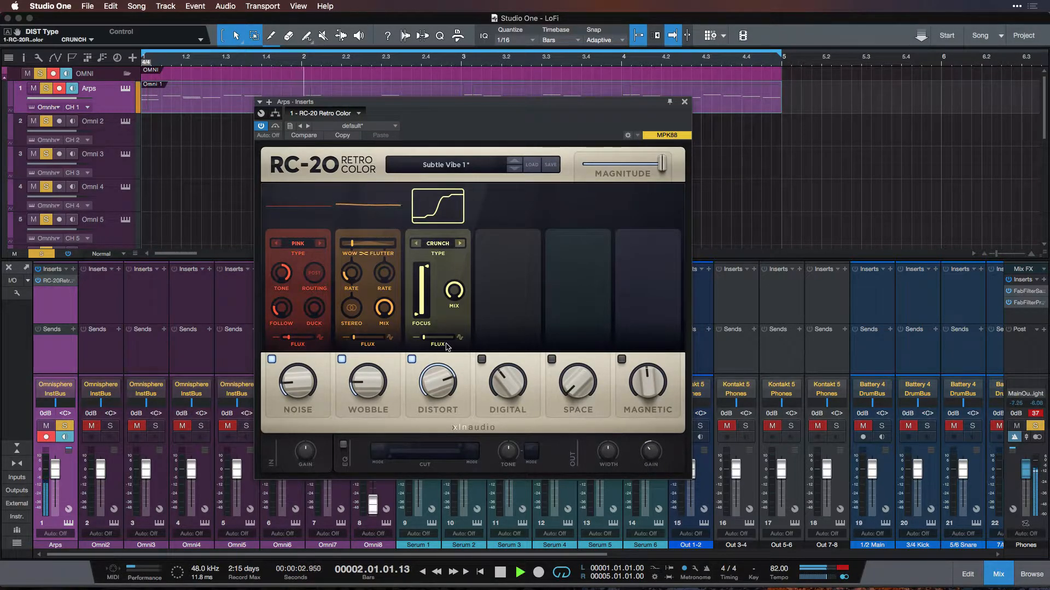
# Audition the Heavy, Zap and Air distortion types, and choose Tubepair for the Distort module
pyautogui.click(460, 244)
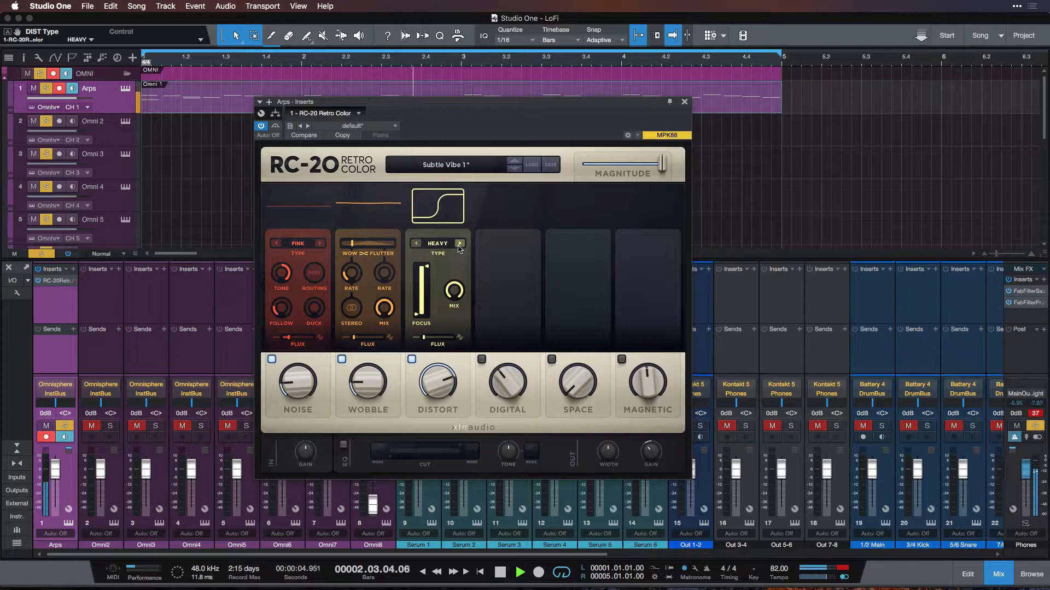
pyautogui.click(460, 244)
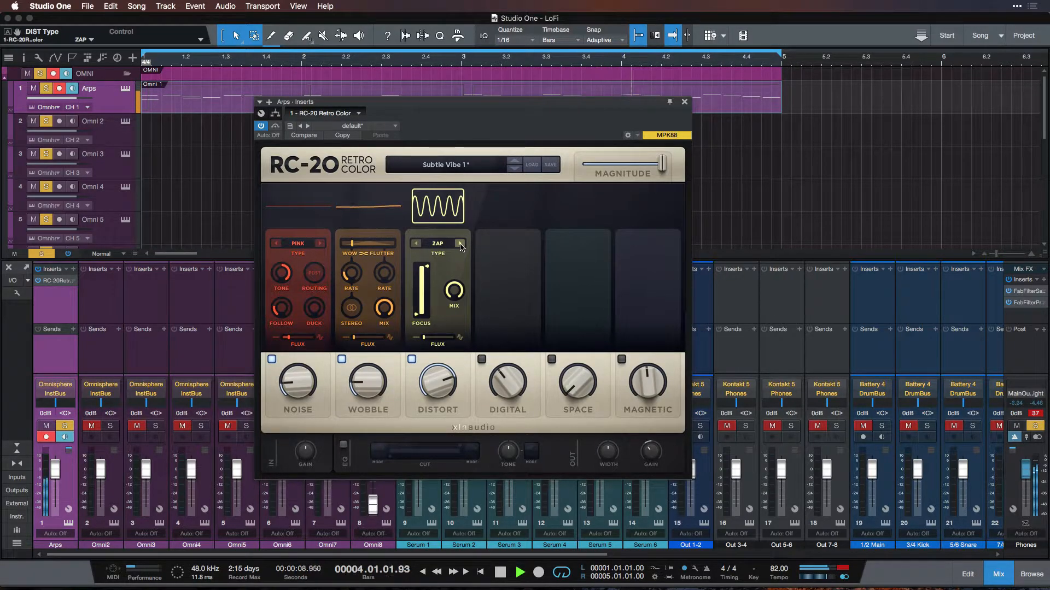
pyautogui.click(461, 245)
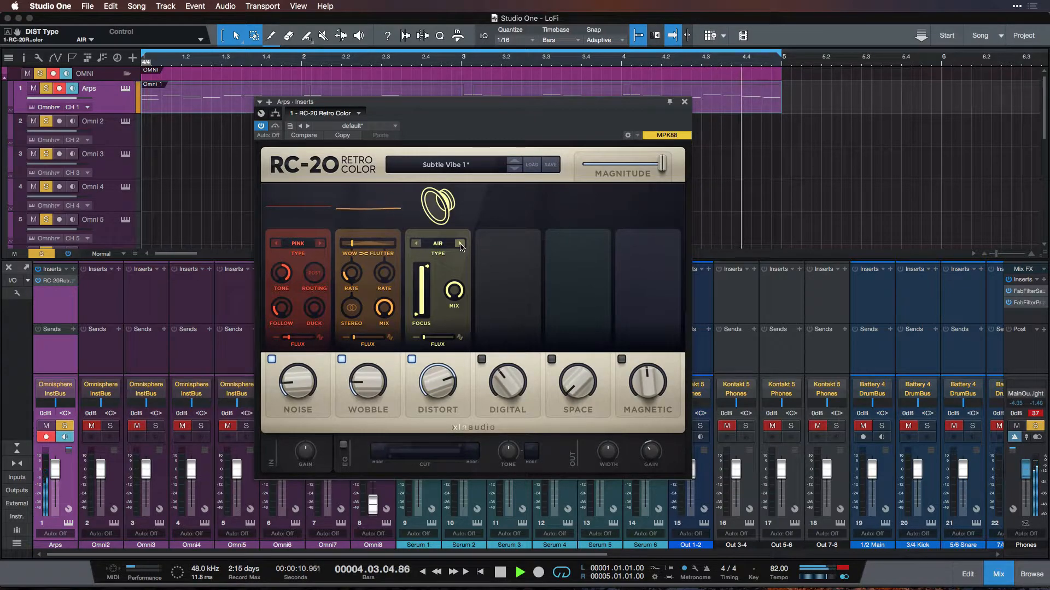
pyautogui.click(461, 244)
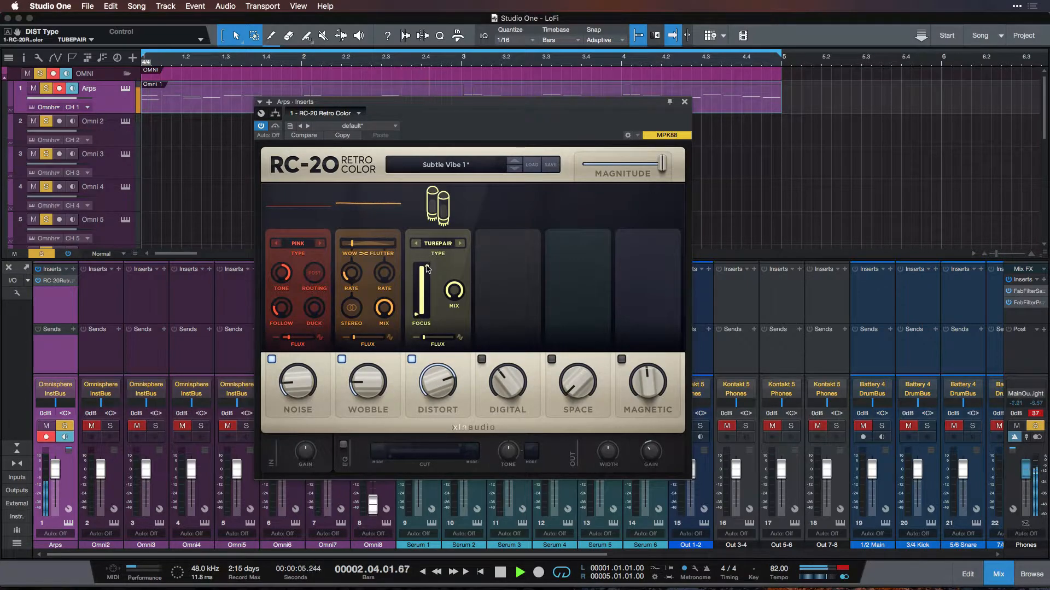
# Set the Distort amount to 42%, try its flux at 38%, and compare the sound with the module off and on
pyautogui.moveTo(428, 377); pyautogui.dragTo(447, 465)
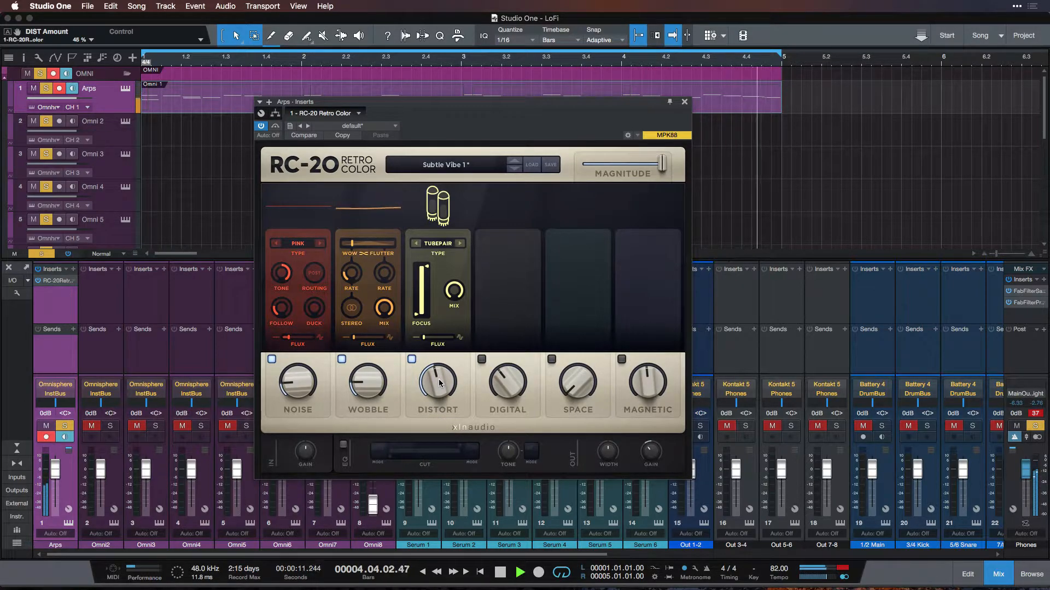
pyautogui.moveTo(425, 343)
pyautogui.mouseDown()
pyautogui.moveTo(452, 342)
pyautogui.moveTo(435, 344)
pyautogui.mouseUp()
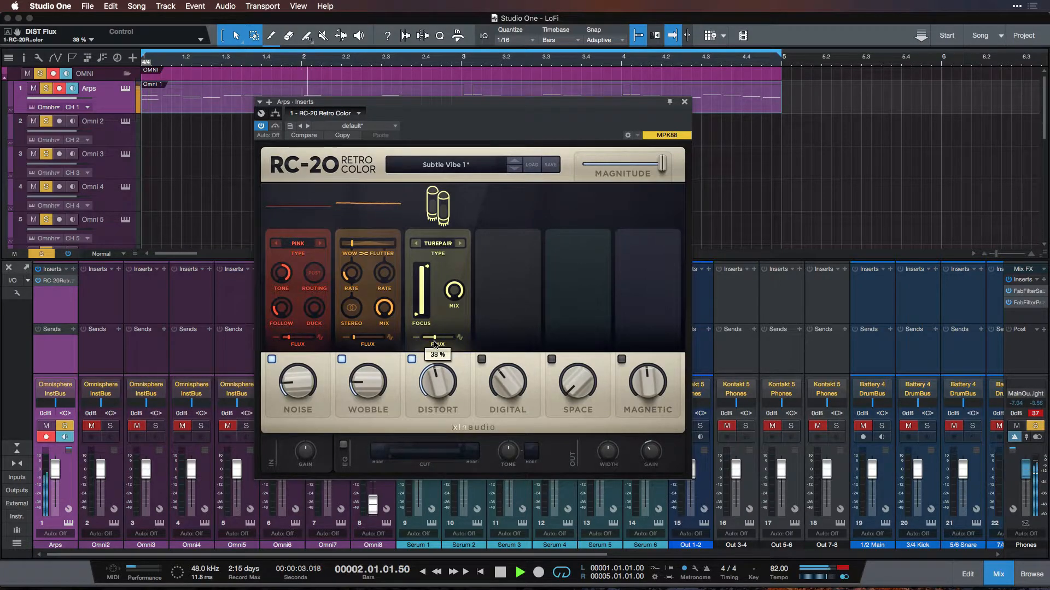
pyautogui.click(411, 360)
pyautogui.click(411, 359)
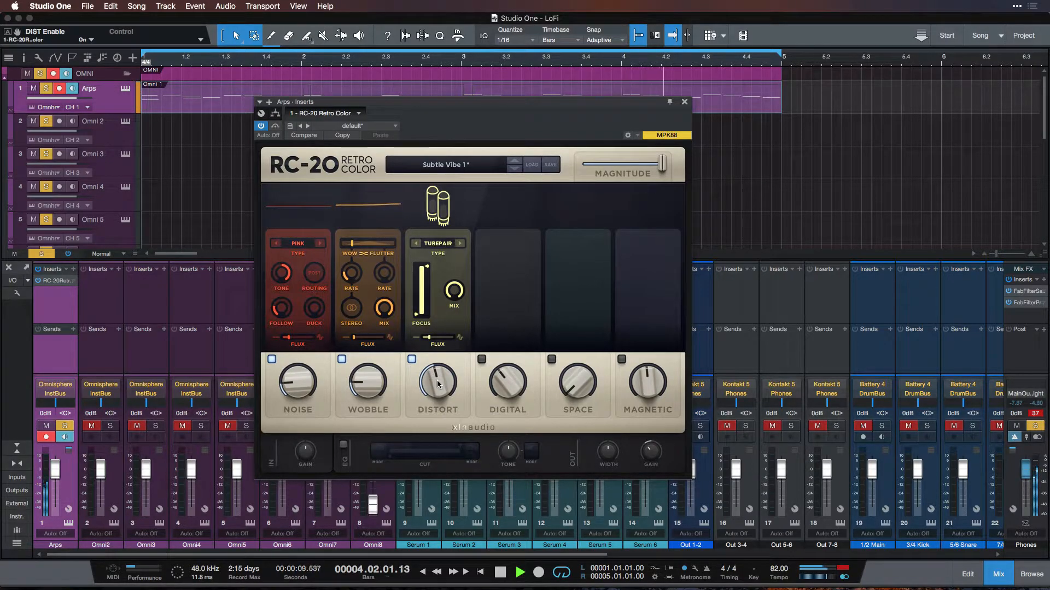
pyautogui.moveTo(431, 380)
pyautogui.moveTo(432, 383); pyautogui.dragTo(431, 385)
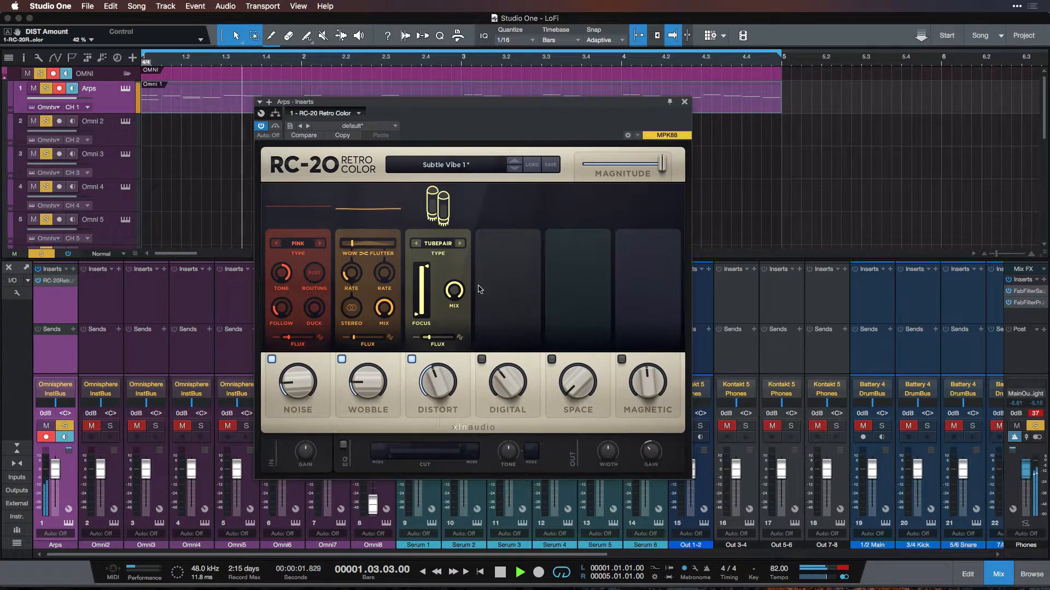
# Audition the Digital module and disable it again, and enable the Space module with its amount at 38%
pyautogui.click(481, 359)
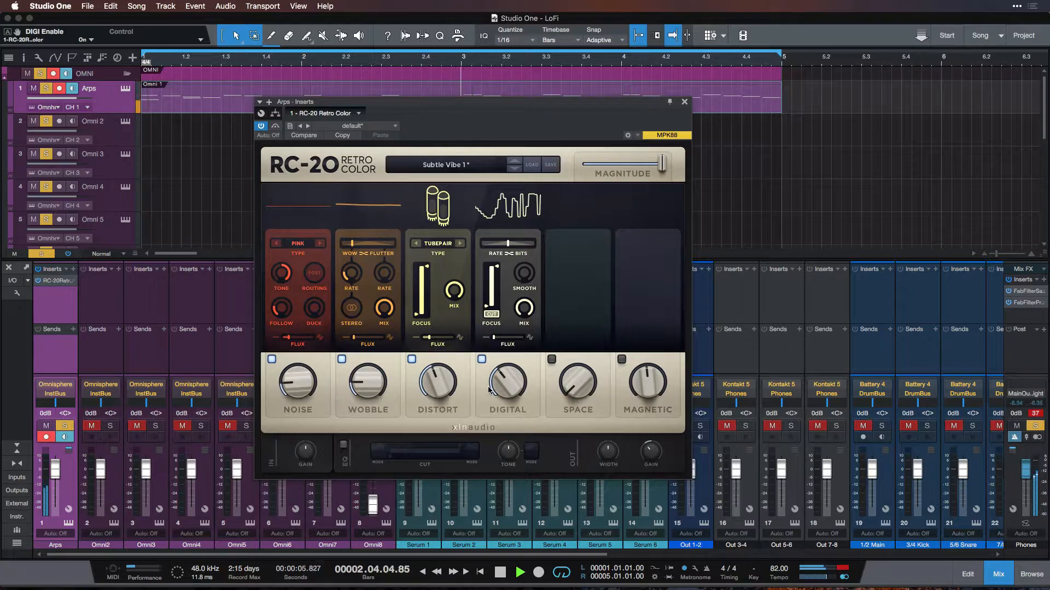
pyautogui.click(482, 360)
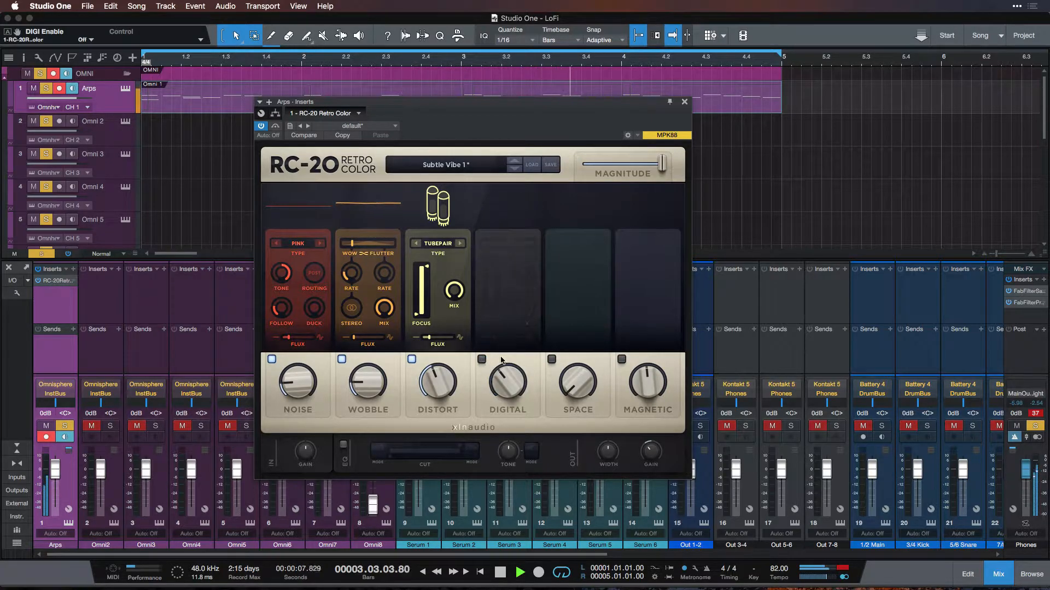
pyautogui.click(551, 360)
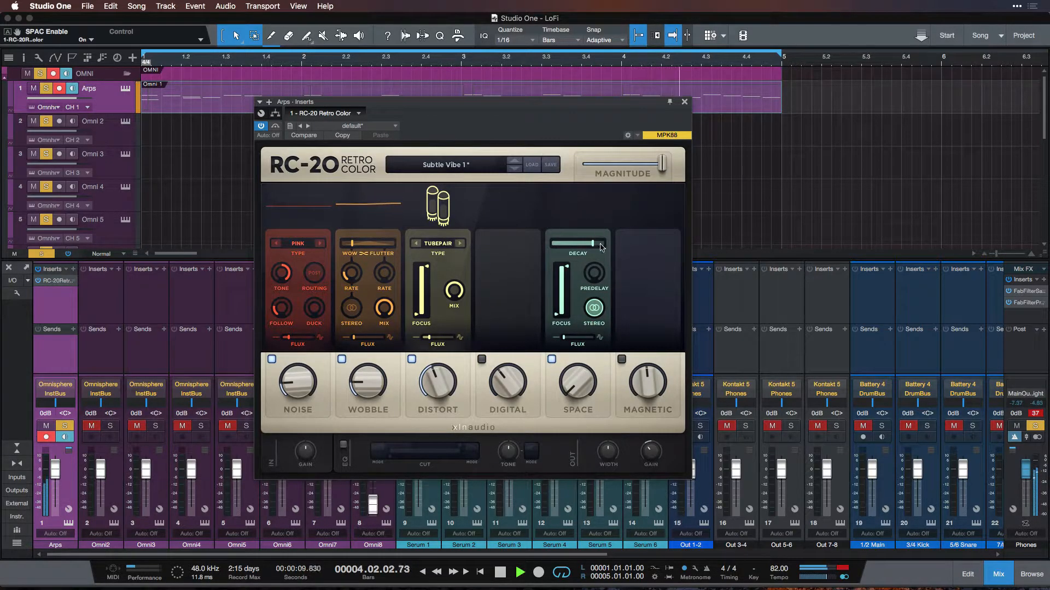
pyautogui.moveTo(579, 377); pyautogui.dragTo(588, 301)
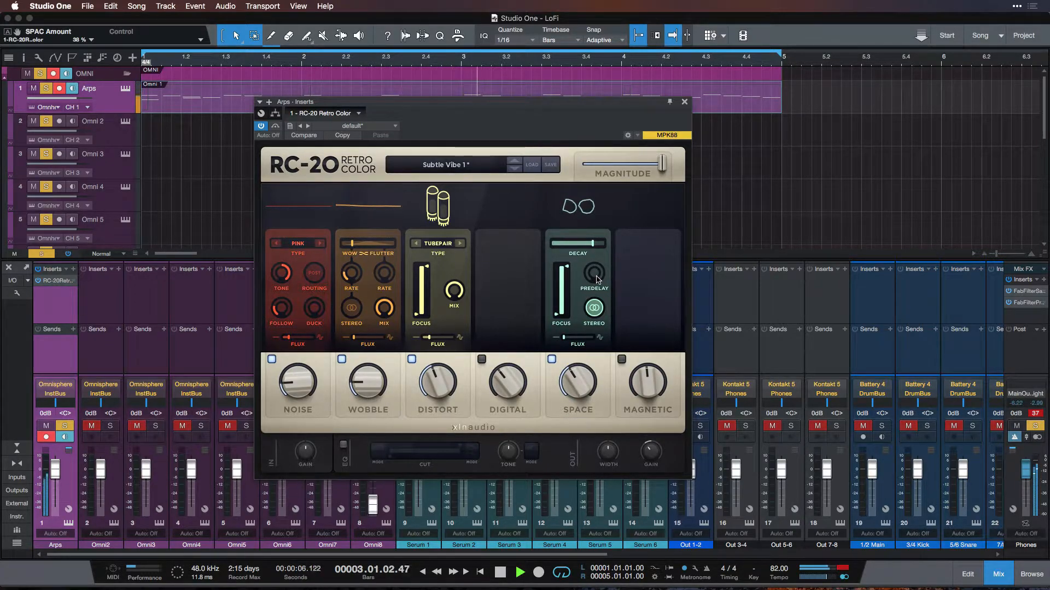
# Try the Space decay at 100%, settle it at 60%, and set the low focus filter to 100 Hz
pyautogui.moveTo(595, 248); pyautogui.dragTo(610, 247)
pyautogui.press('space')
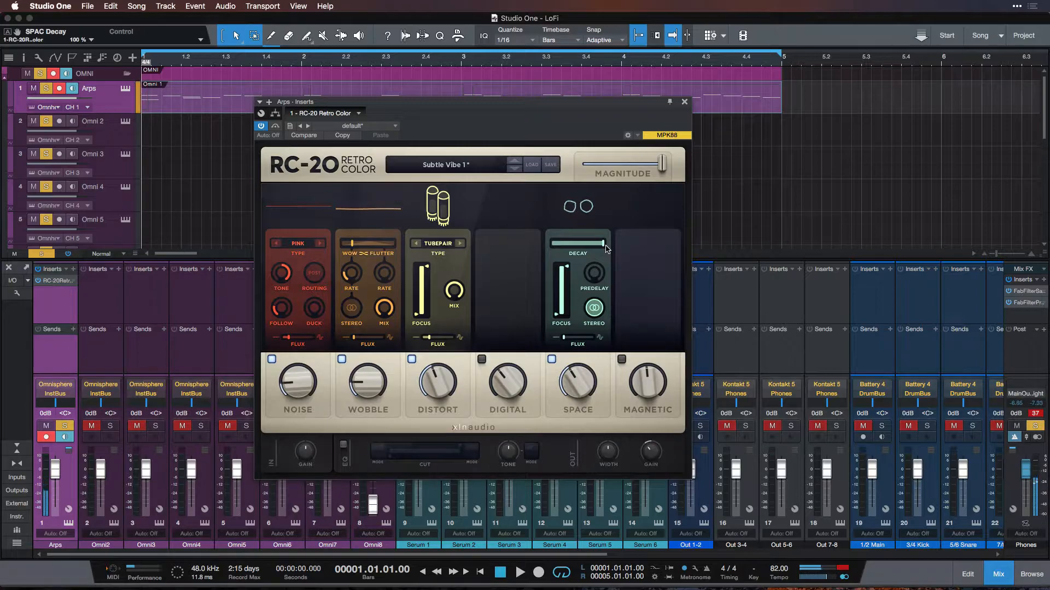
pyautogui.moveTo(603, 246)
pyautogui.mouseDown()
pyautogui.moveTo(567, 249)
pyautogui.moveTo(584, 249)
pyautogui.mouseUp()
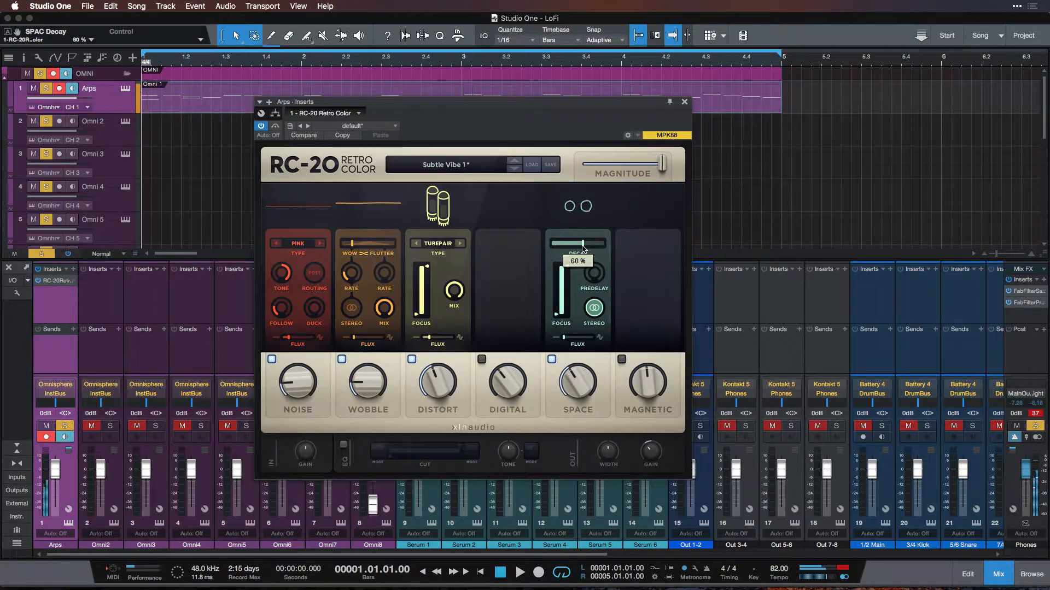
pyautogui.moveTo(555, 316); pyautogui.dragTo(556, 315)
pyautogui.press('space')
pyautogui.press('space')
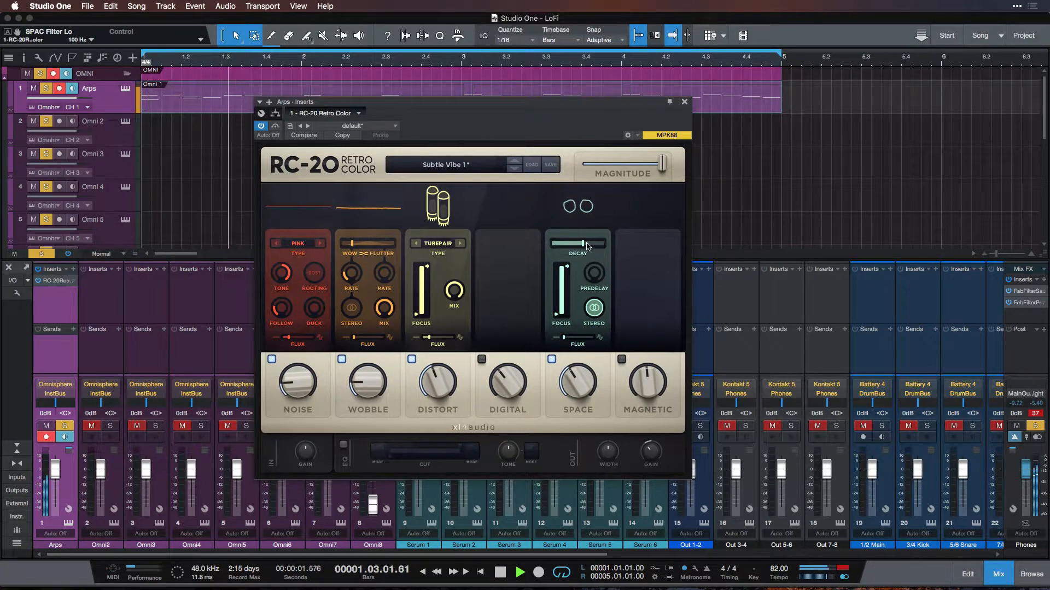
# Set the Space flux to 13% and amount to 60%, comparing the sound with the module off and on
pyautogui.moveTo(565, 339); pyautogui.dragTo(568, 342)
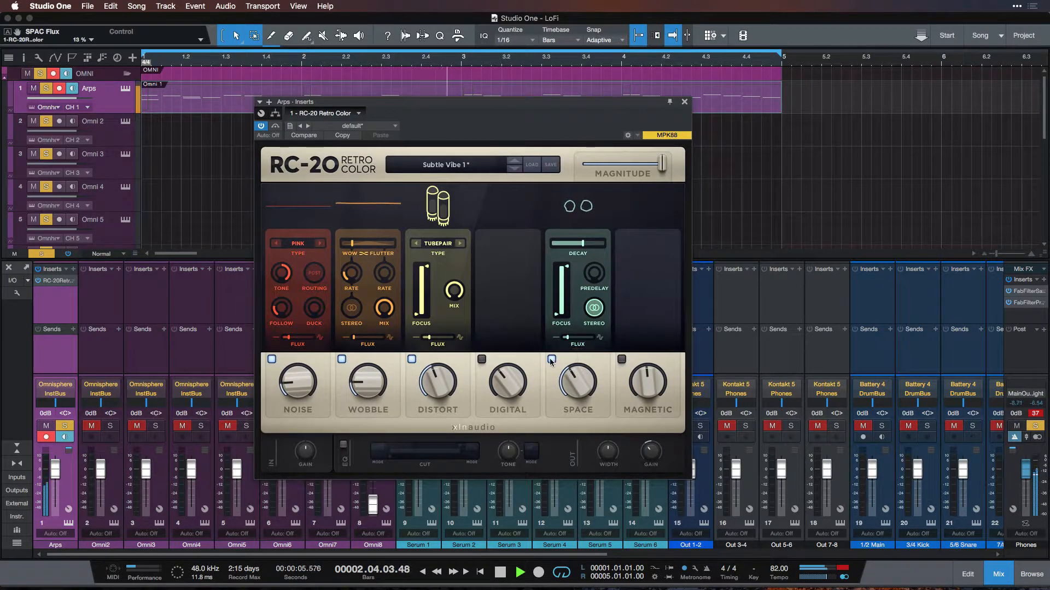
pyautogui.click(551, 360)
pyautogui.click(551, 360)
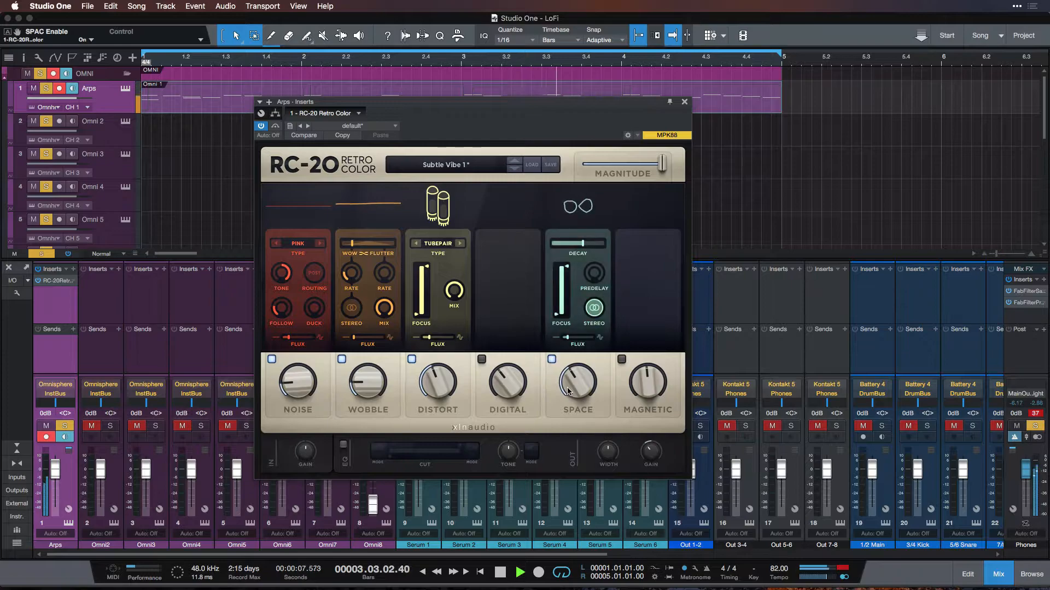
pyautogui.moveTo(575, 386); pyautogui.dragTo(580, 346)
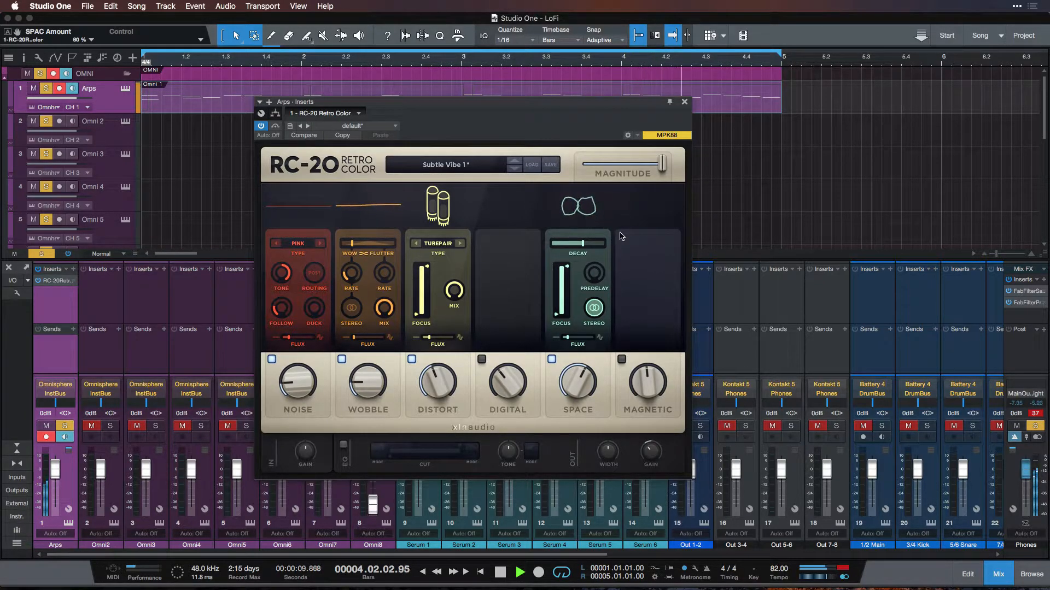
# Enable the Magnetic module, raise its amount, and try its flux at 88%
pyautogui.click(621, 360)
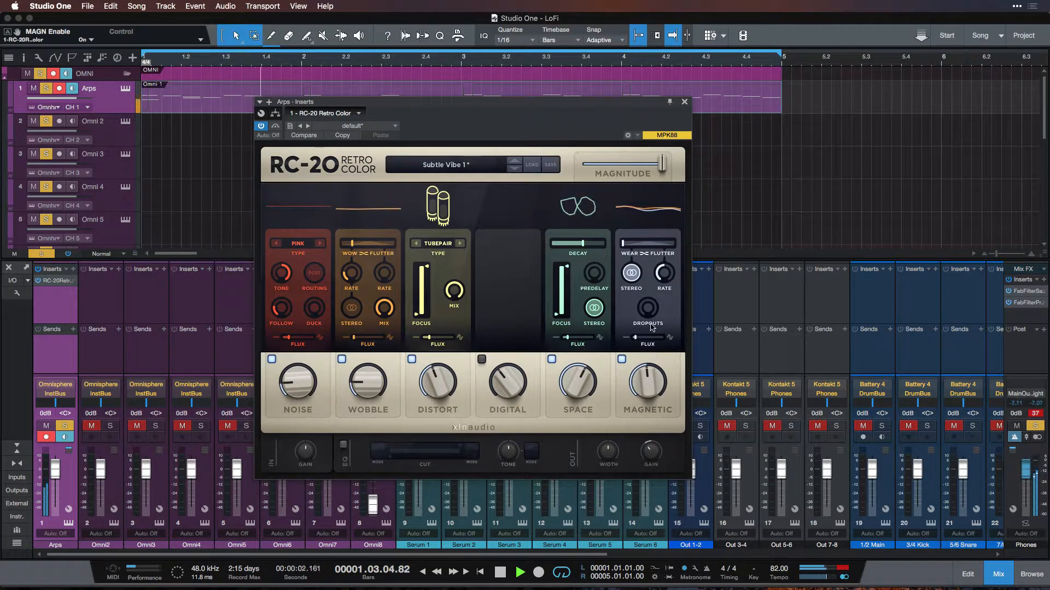
pyautogui.moveTo(647, 388); pyautogui.dragTo(659, 306)
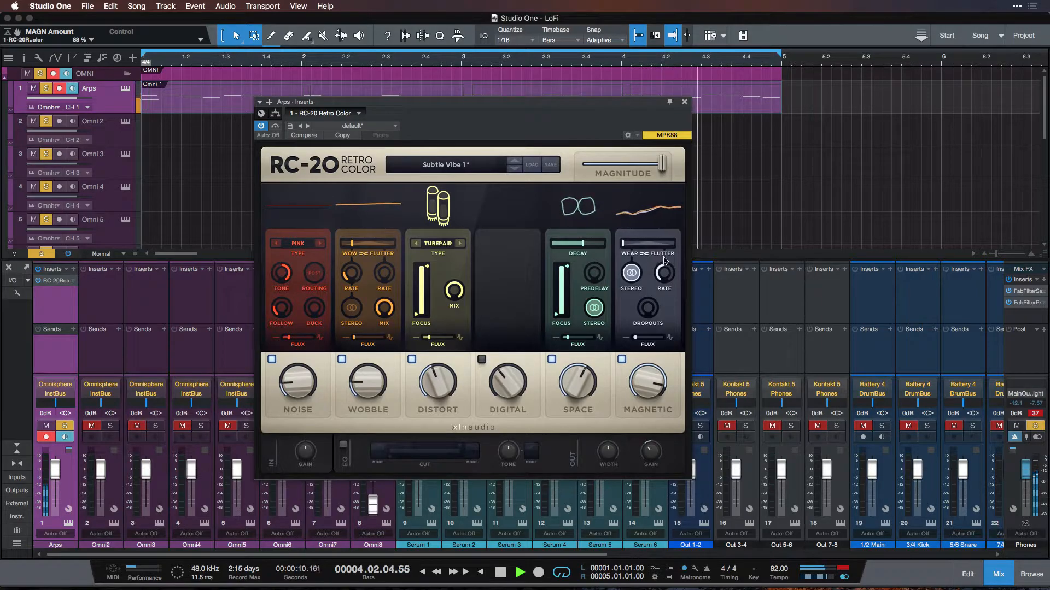
pyautogui.moveTo(641, 337); pyautogui.dragTo(661, 339)
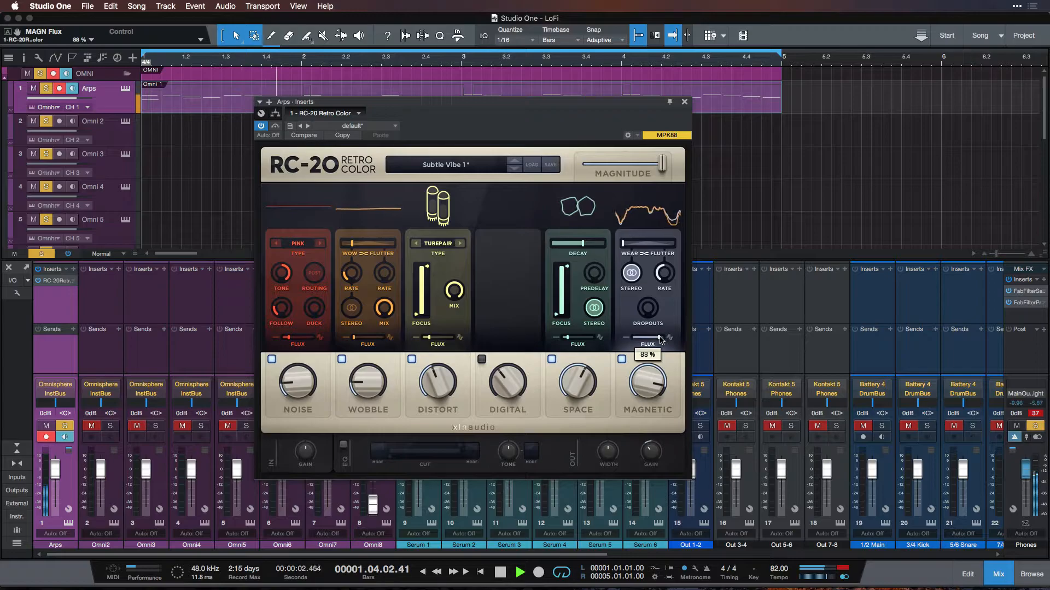
# Set the Magnetic flux to 15% and its wear/flutter balance to 20% after trying full flutter
pyautogui.moveTo(659, 339); pyautogui.dragTo(634, 341)
pyautogui.moveTo(622, 242); pyautogui.dragTo(677, 262)
pyautogui.moveTo(636, 340)
pyautogui.mouseDown()
pyautogui.moveTo(662, 340)
pyautogui.moveTo(638, 343)
pyautogui.mouseUp()
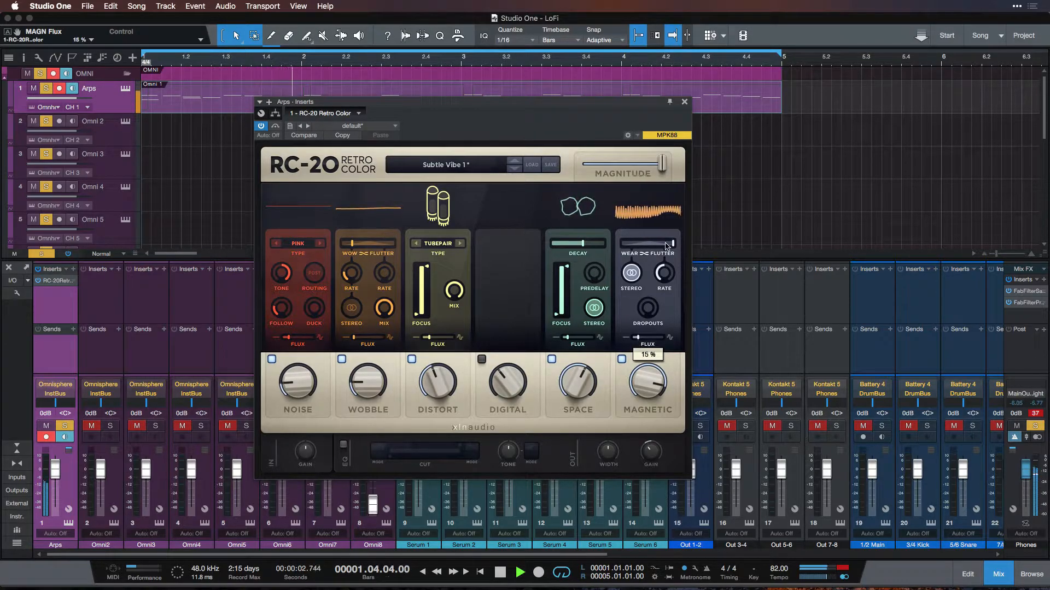
pyautogui.moveTo(664, 245); pyautogui.dragTo(664, 246)
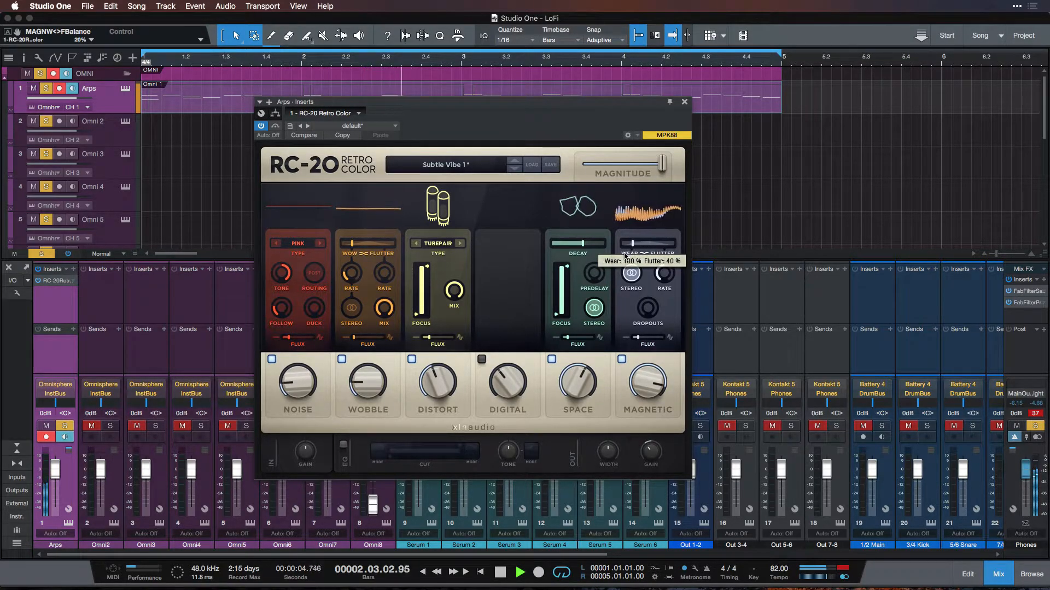
# Set the Magnetic amount to 32%, flutter rate to 12.2 Hz and wear stereo mode to Mono
pyautogui.moveTo(659, 386); pyautogui.dragTo(658, 417)
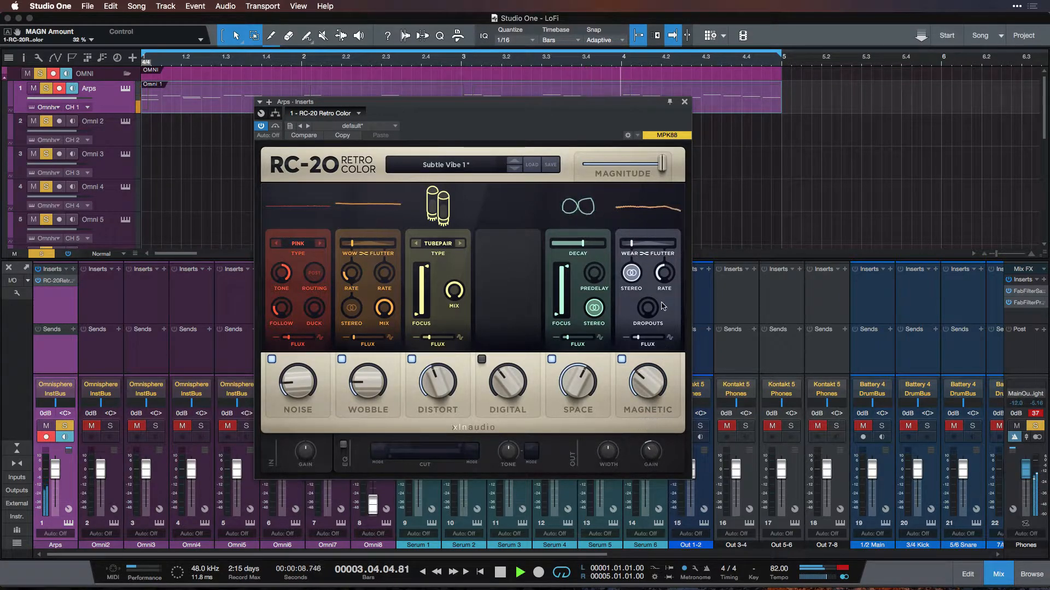
pyautogui.moveTo(663, 274); pyautogui.dragTo(662, 301)
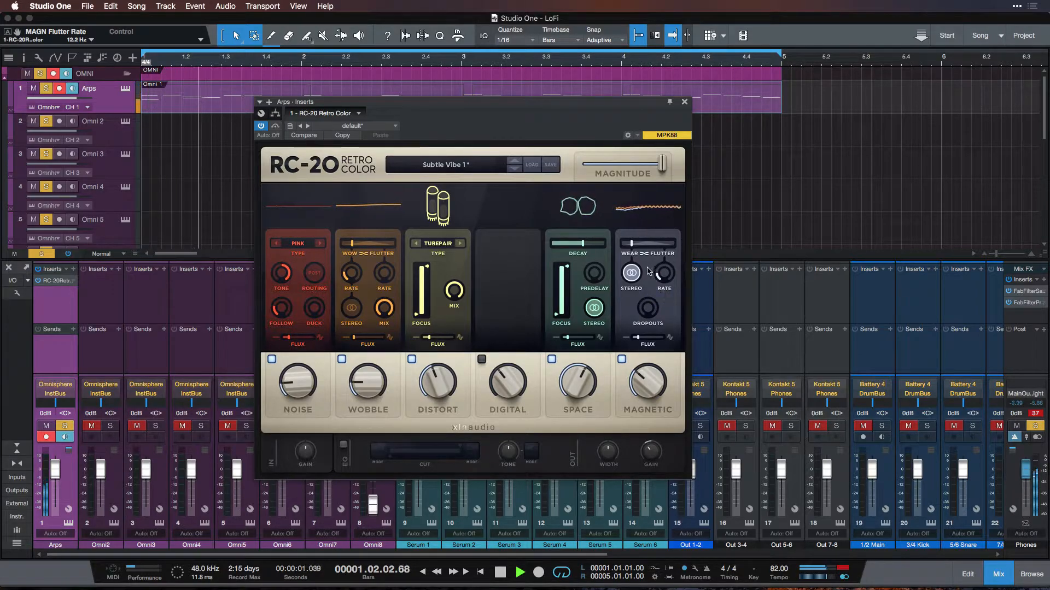
pyautogui.click(640, 274)
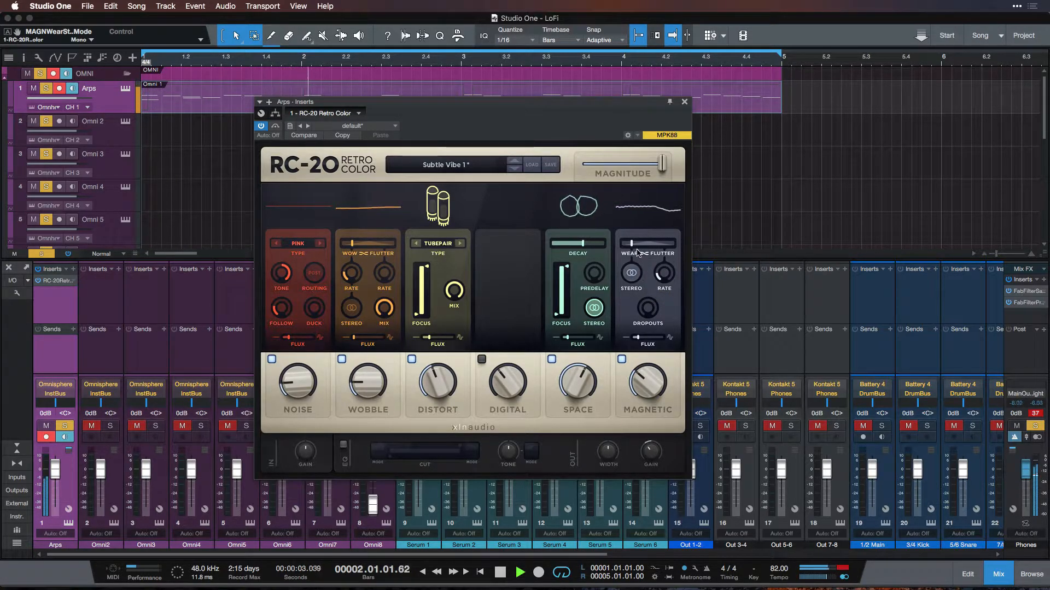
# Compare the Arps sound with the Magnetic module off and on, and with RC-20 bypassed and active
pyautogui.click(622, 360)
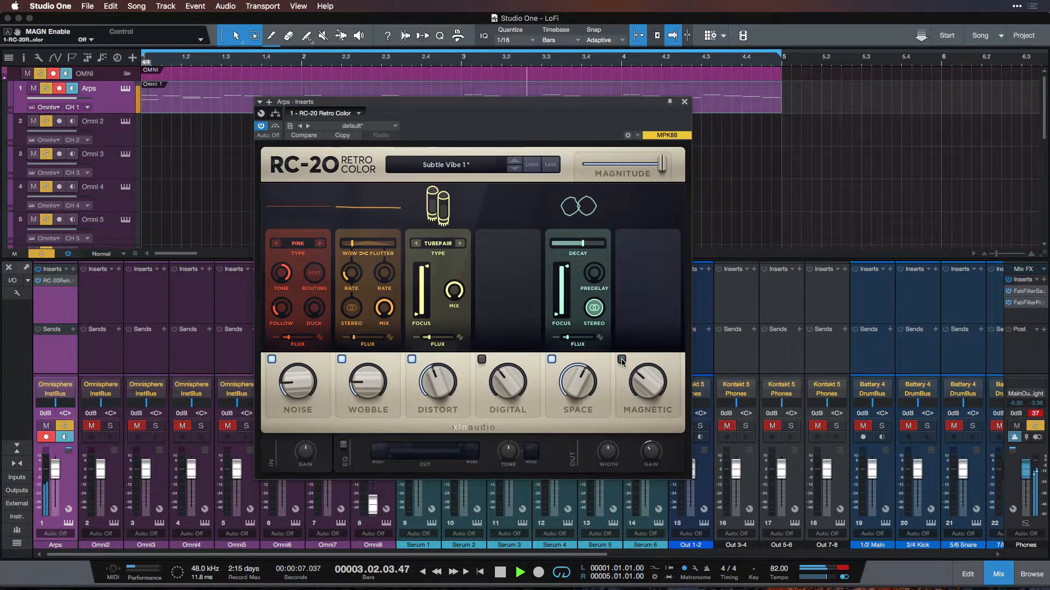
pyautogui.click(621, 358)
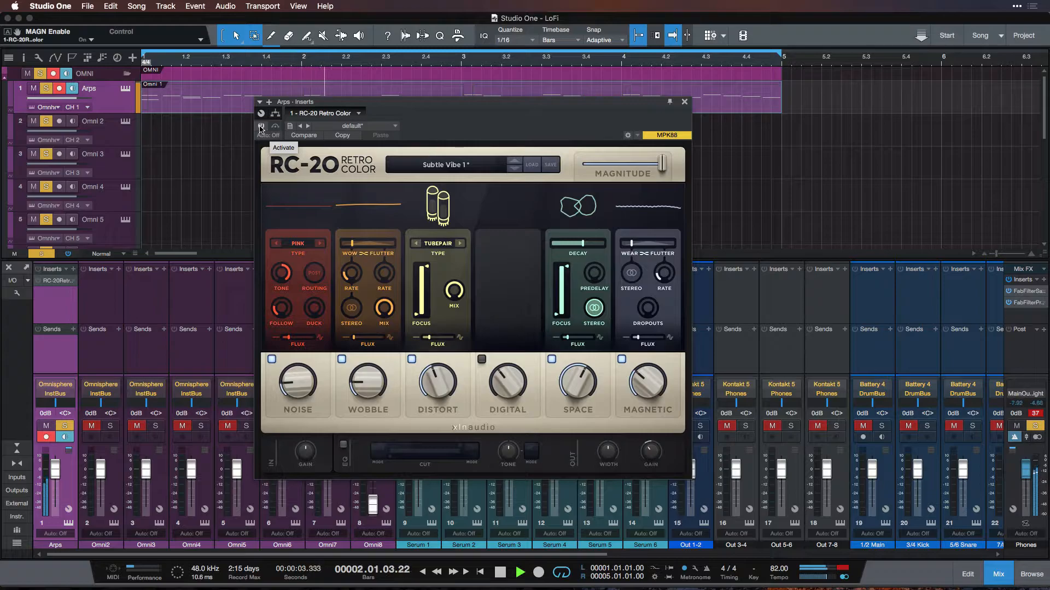
pyautogui.click(261, 127)
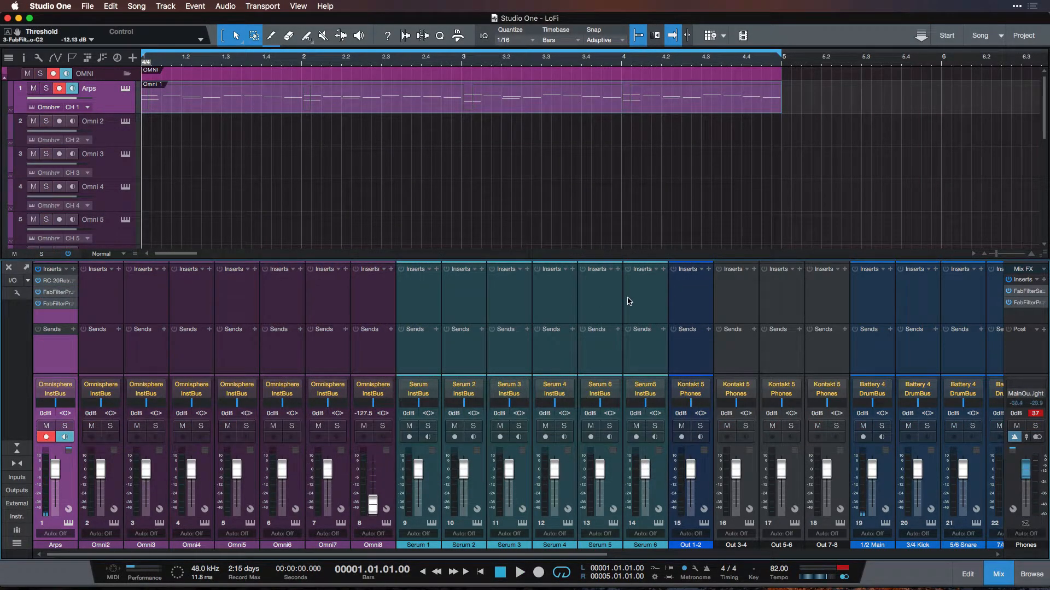
# Open the FF Pro-C 2 sidechain compressor on InstBus and raise its threshold while auditioning the beat
pyautogui.hscroll(10, 629, 300)
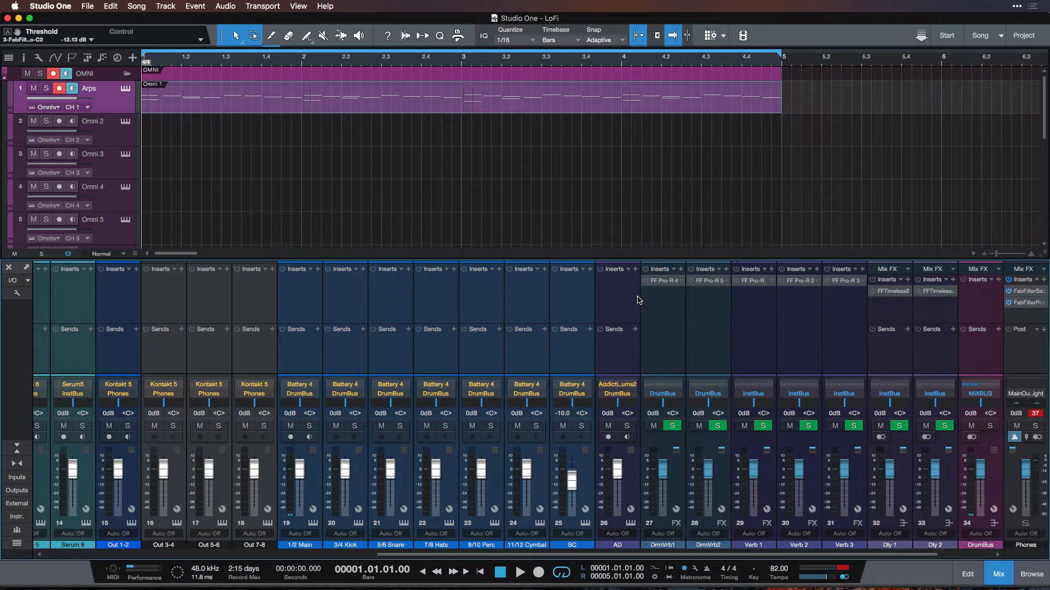
pyautogui.hscroll(2, 656, 303)
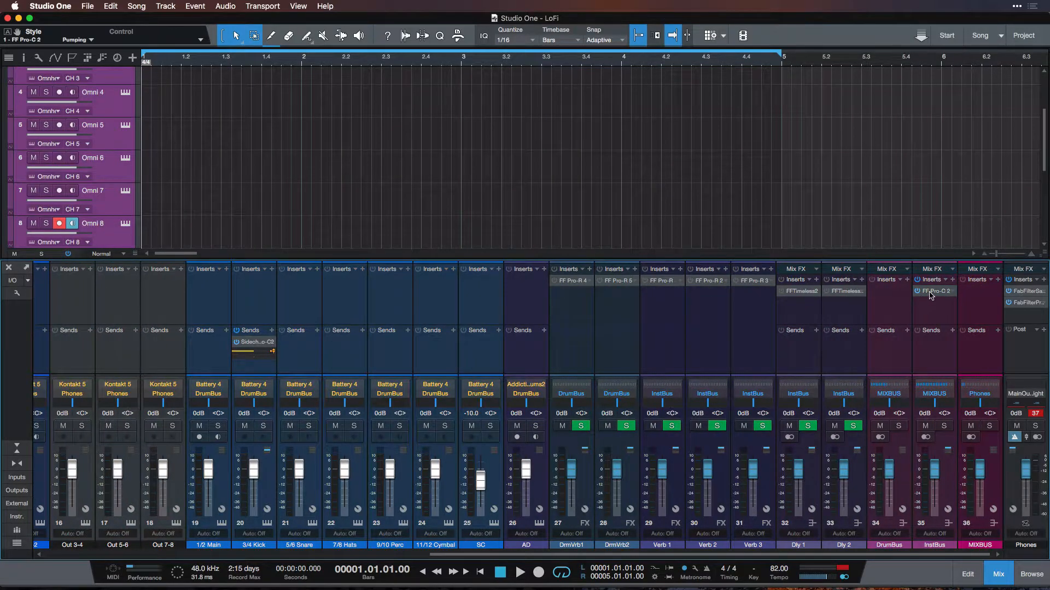
pyautogui.click(931, 292)
pyautogui.press('space')
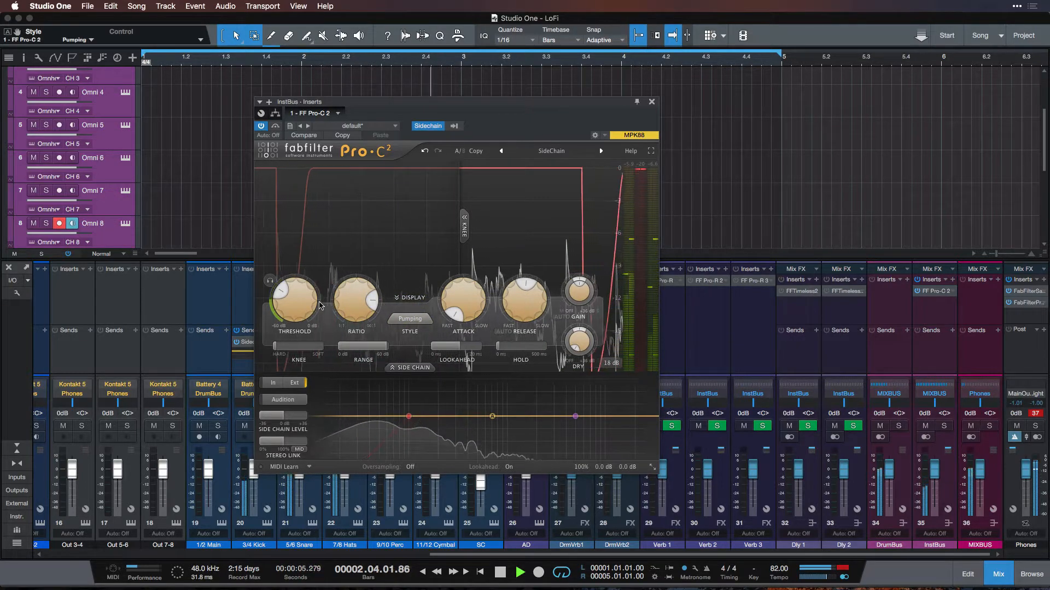
pyautogui.moveTo(297, 305)
pyautogui.mouseDown()
pyautogui.moveTo(302, 284)
pyautogui.moveTo(293, 306)
pyautogui.mouseUp()
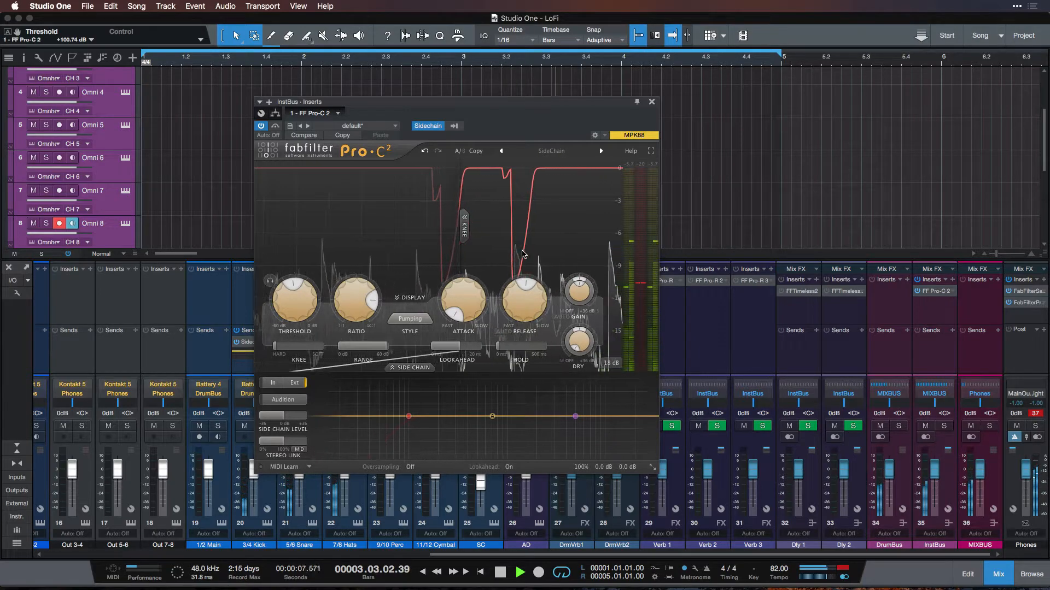
pyautogui.press('space')
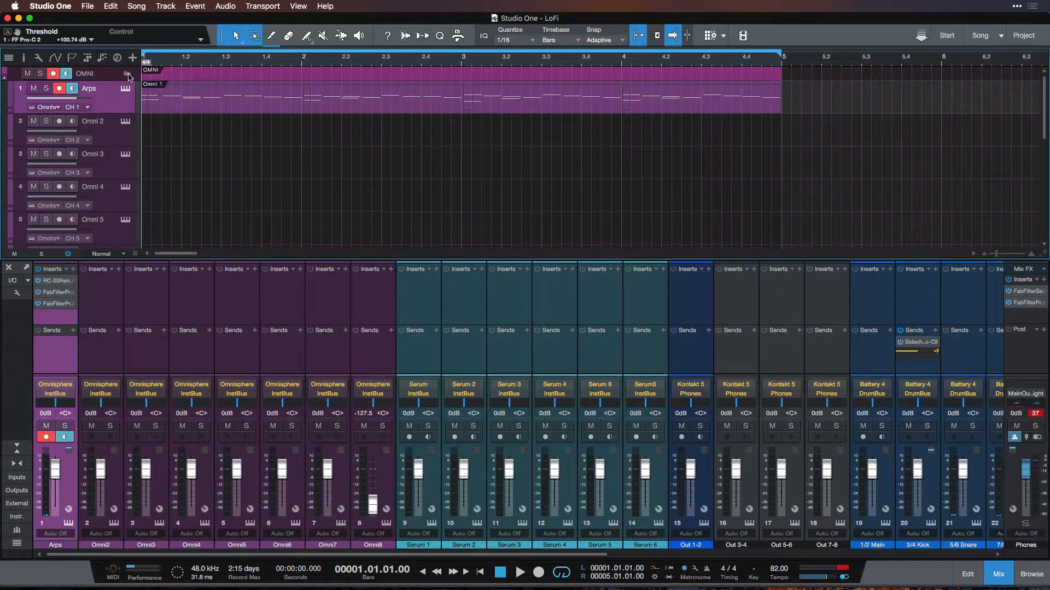
# Duplicate the four-bar Arps and drum parts into bars 5 to 8 and extend the loop range to bar 9
pyautogui.click(127, 74)
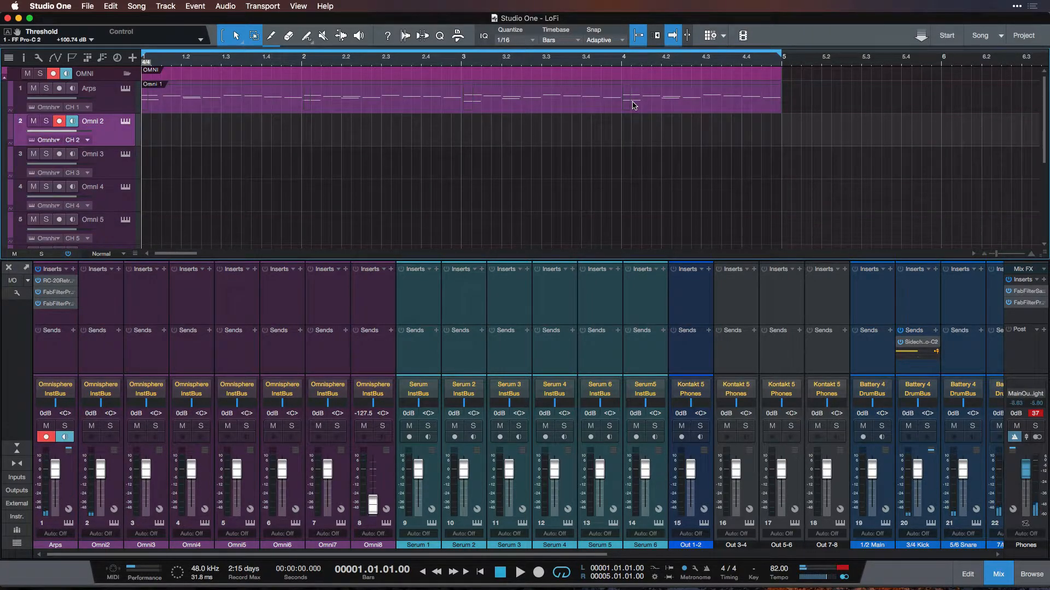
pyautogui.moveTo(802, 148); pyautogui.dragTo(604, 82)
pyautogui.press('w')
pyautogui.press('w')
pyautogui.scroll(-3, 607, 134)
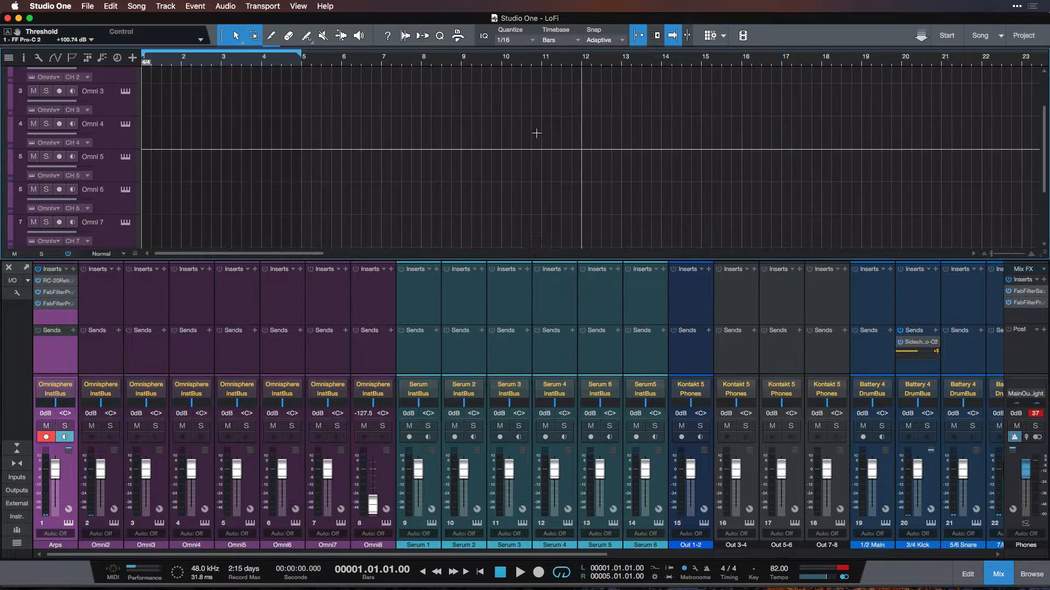
pyautogui.scroll(3, 472, 132)
pyautogui.press('d')
pyautogui.moveTo(300, 53); pyautogui.dragTo(466, 75)
pyautogui.click(589, 136)
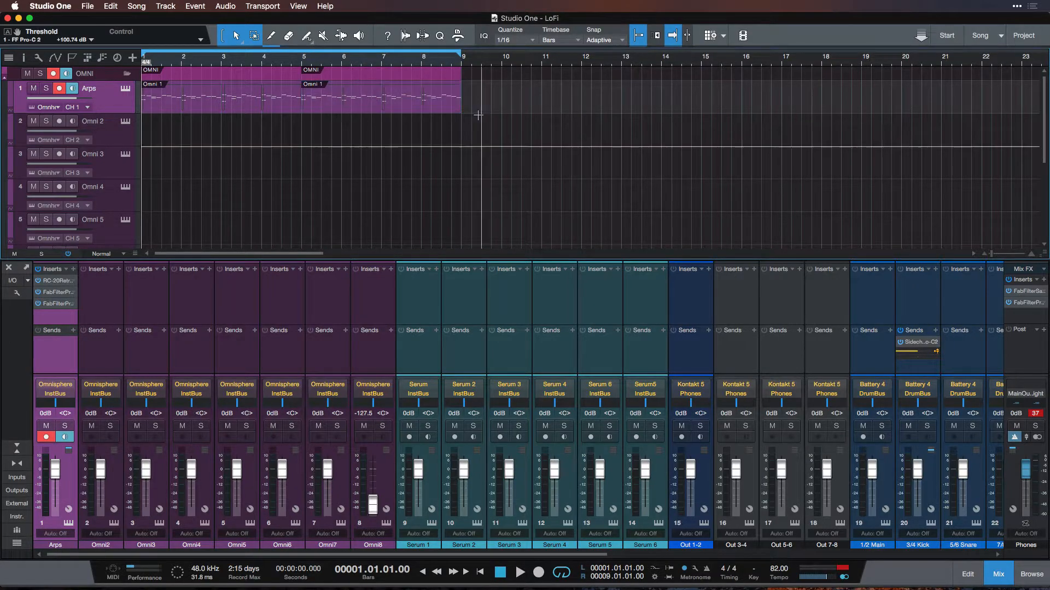
# Record an eight-bar bass line on the Omni 2 track from bar 1 with the note editor open
pyautogui.click(139, 139)
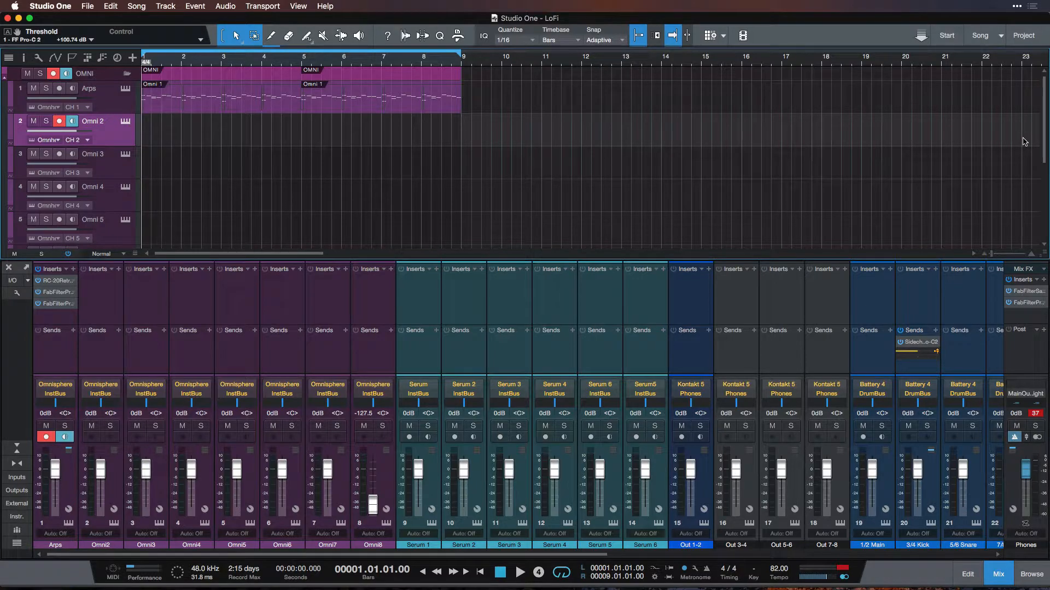
pyautogui.press('F2')
pyautogui.press('KP_Multiply')
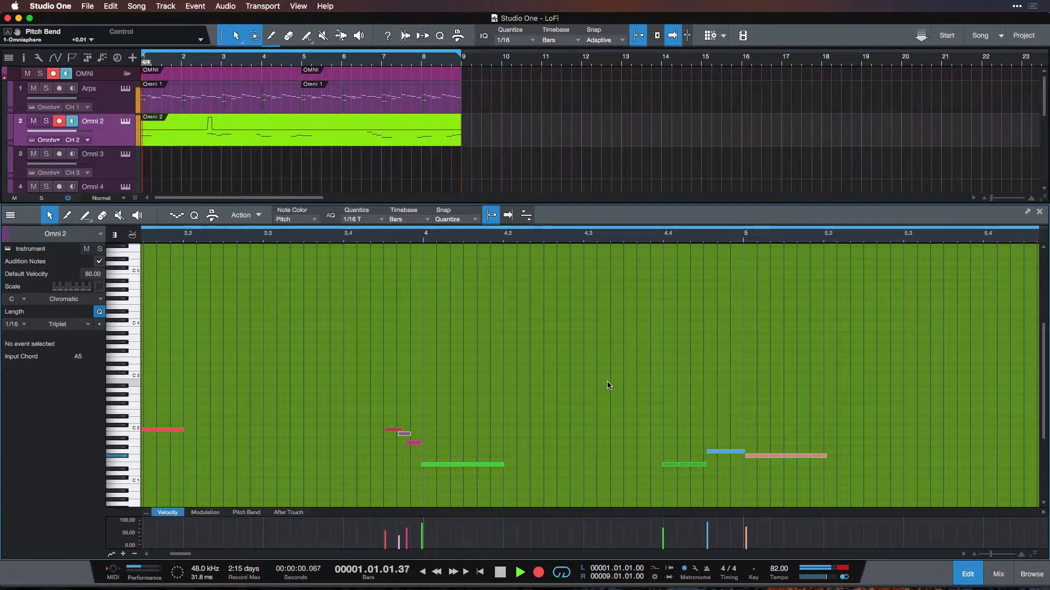
pyautogui.press('space')
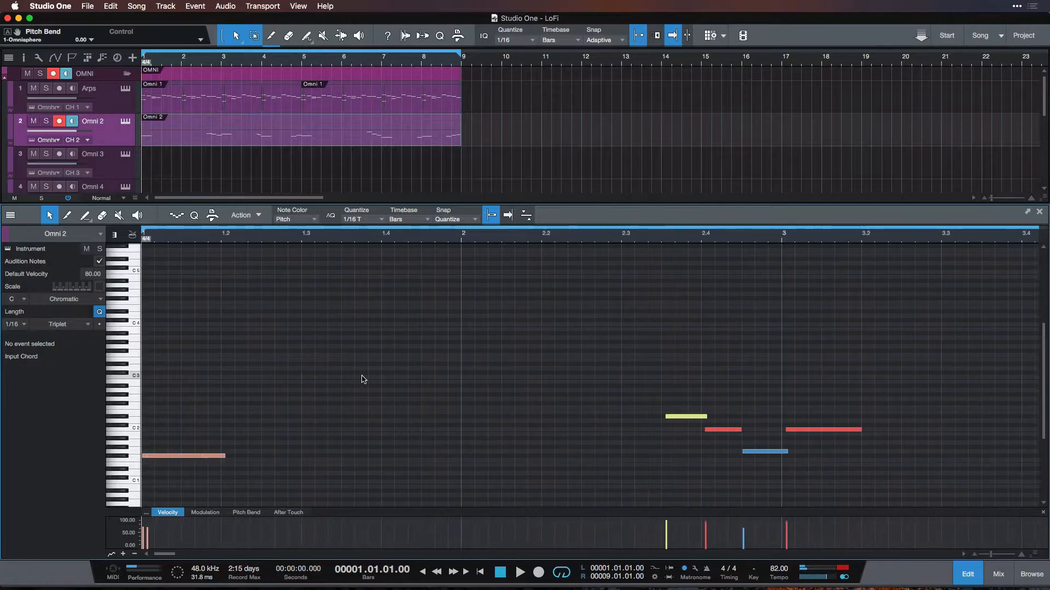
pyautogui.press('F3')
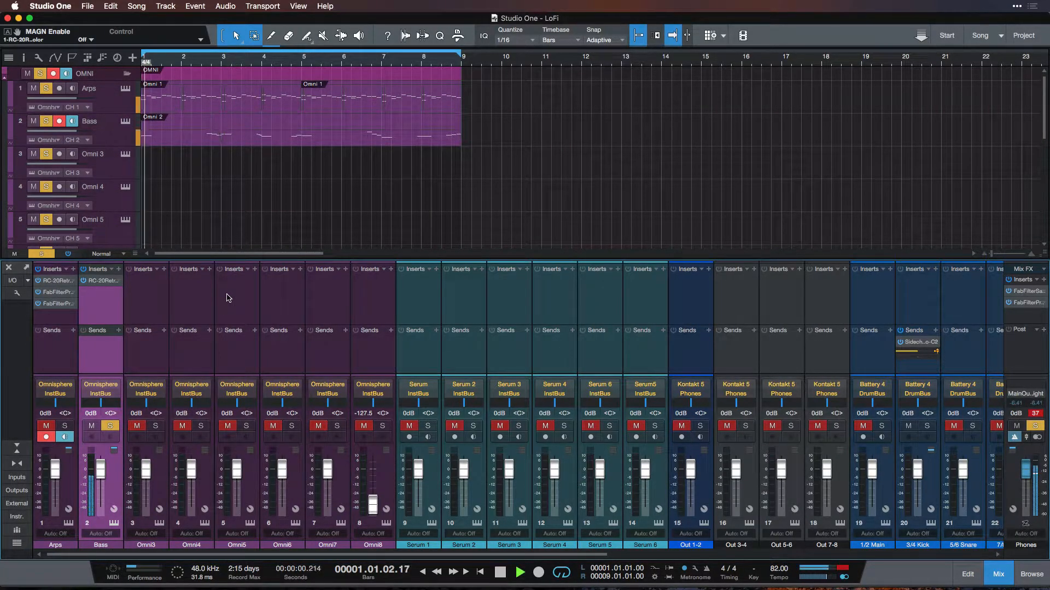
# Audition the bass and slightly raise the amp envelope attack of its TR-Jaco Fretless - Full Range patch in Omnisphere
pyautogui.press('space')
pyautogui.press('space')
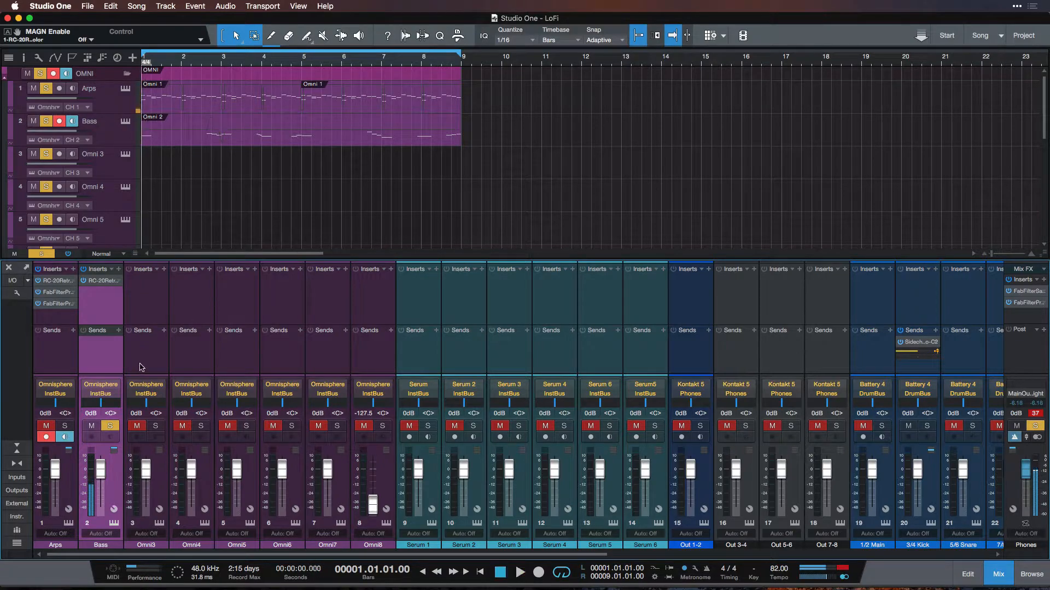
pyautogui.click(113, 524)
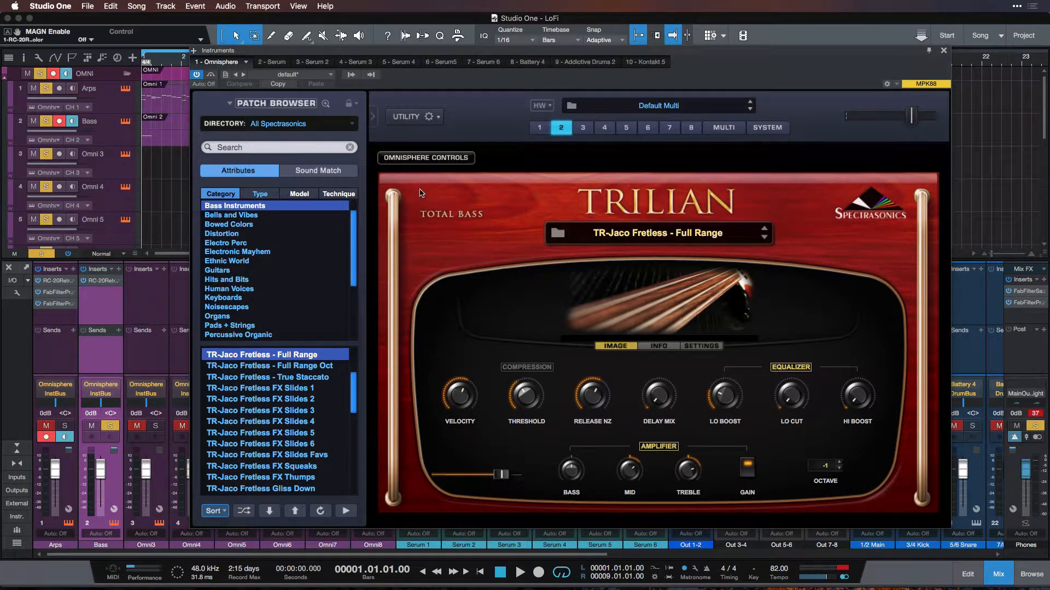
pyautogui.click(437, 160)
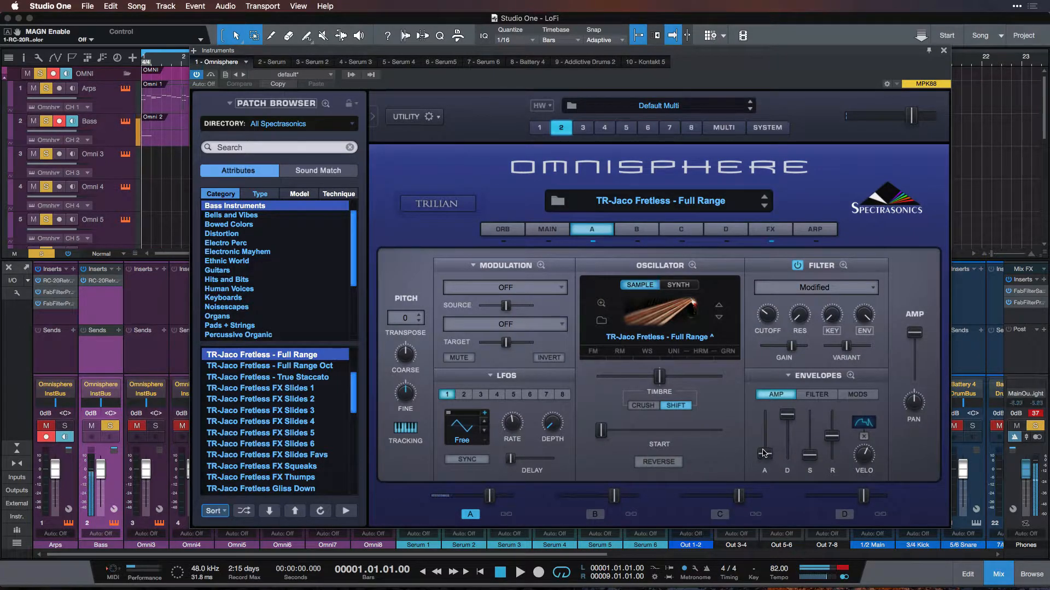
pyautogui.moveTo(768, 456); pyautogui.dragTo(770, 452)
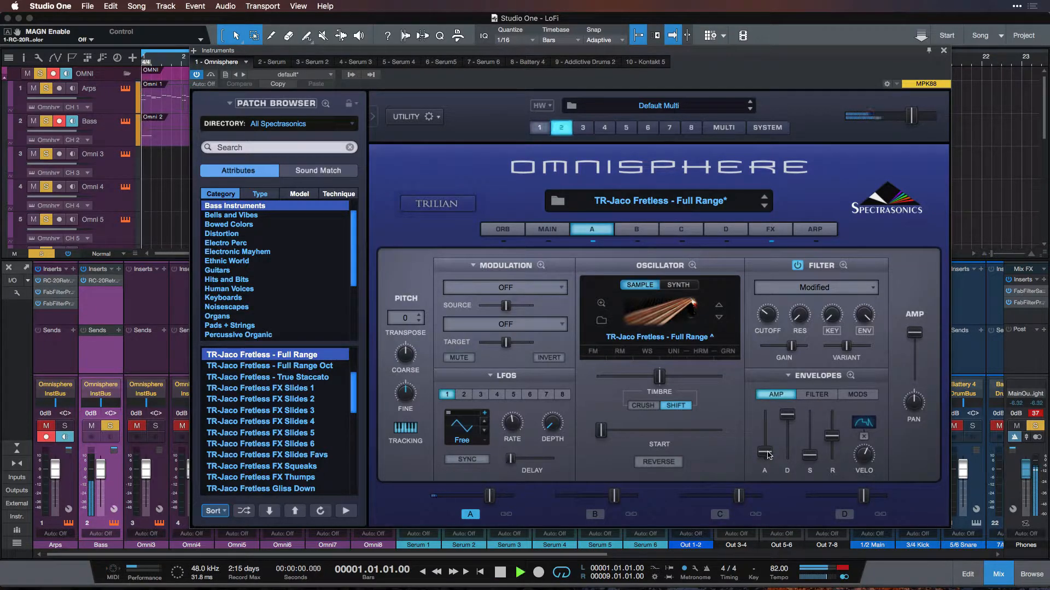
pyautogui.moveTo(768, 455); pyautogui.dragTo(769, 452)
pyautogui.press('space')
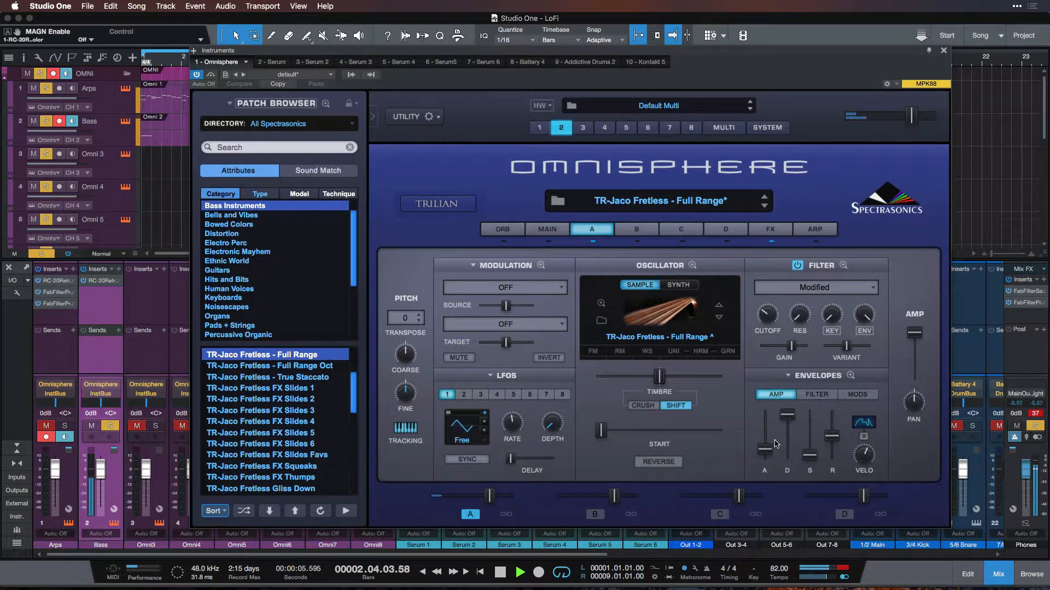
pyautogui.press('space')
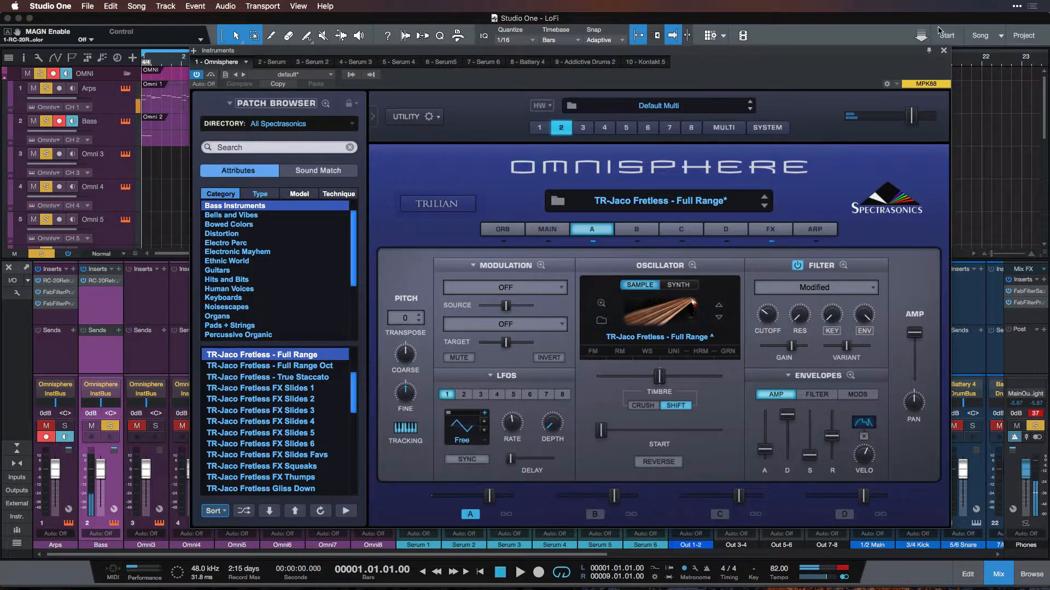
pyautogui.click(944, 50)
# Insert FabFilter Pro-Q 3 on the Bass channel and add a 24 dB/oct low cut at about 24.7 Hz while auditioning
pyautogui.click(118, 269)
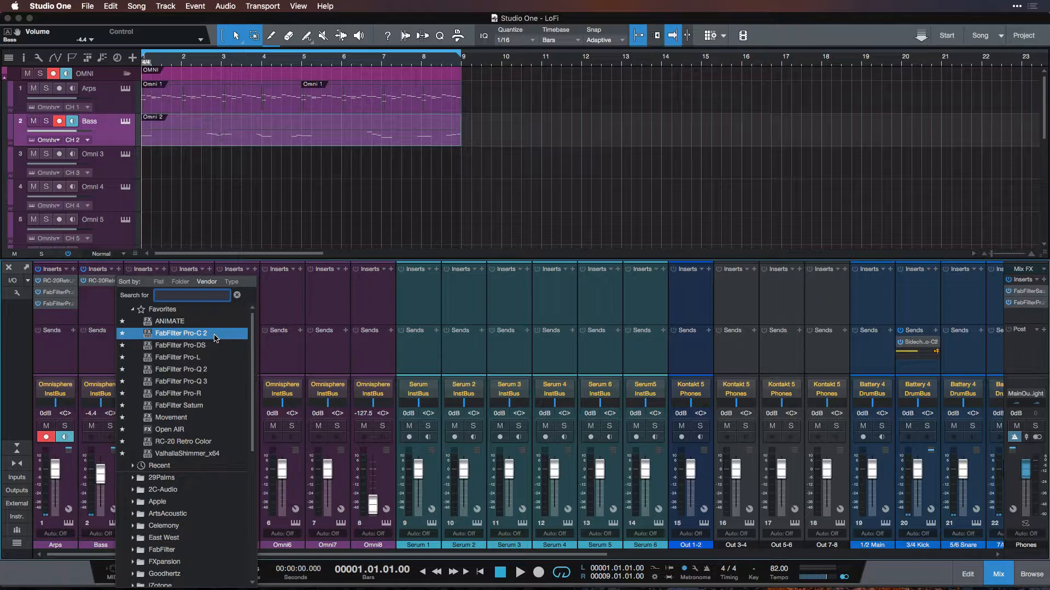
pyautogui.click(213, 381)
pyautogui.press('space')
pyautogui.press('space')
pyautogui.click(269, 271)
pyautogui.moveTo(269, 272); pyautogui.dragTo(324, 269)
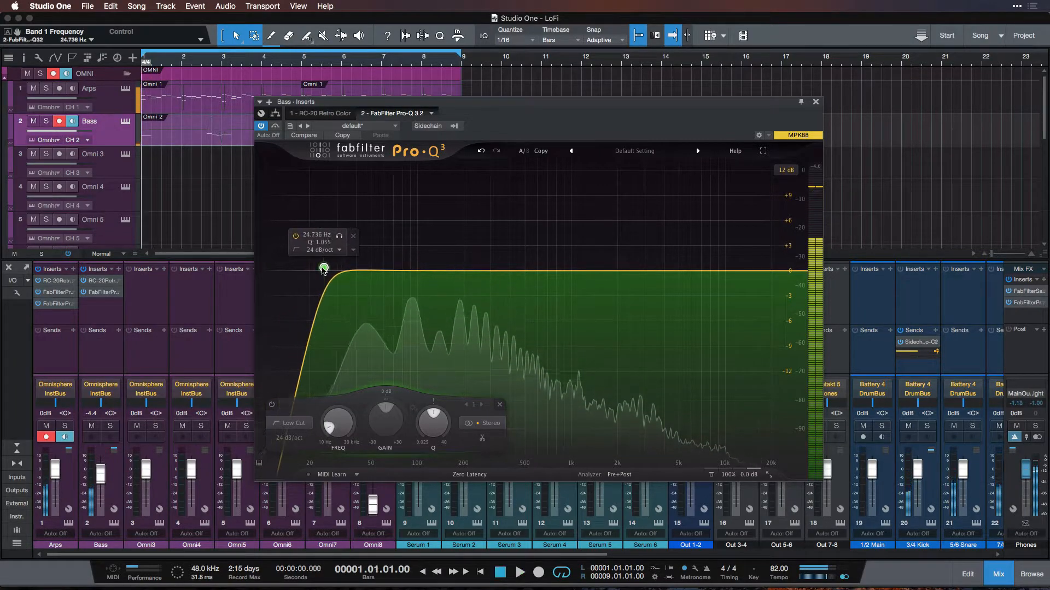
pyautogui.press('space')
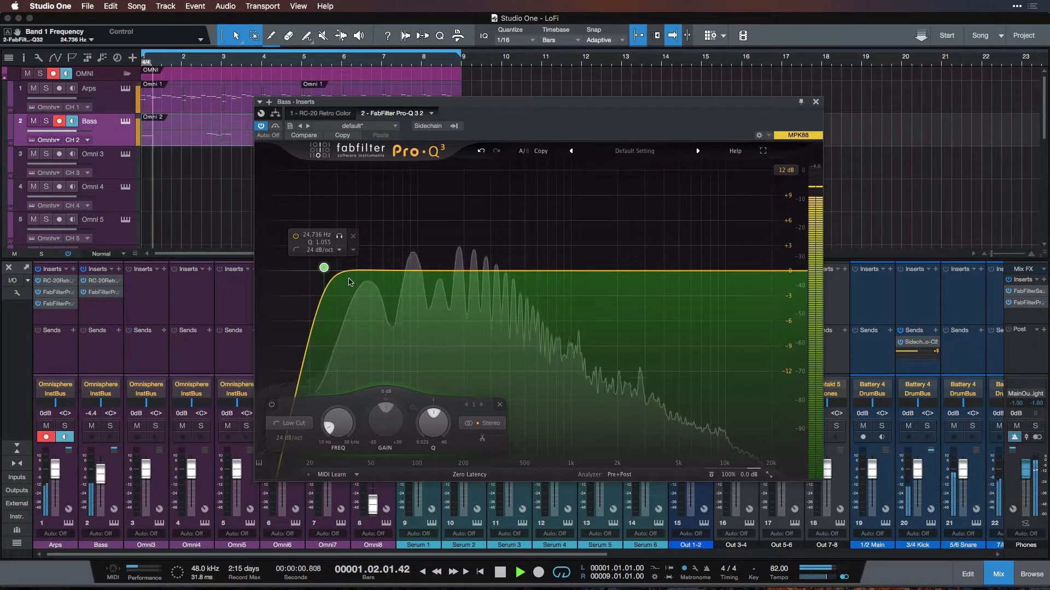
pyautogui.press('space')
pyautogui.press('space')
pyautogui.press('space')
pyautogui.press('space')
pyautogui.press('space')
# Try a bell boost of about 3.4 dB at 48 Hz on the bass EQ, and remove the band
pyautogui.moveTo(369, 271); pyautogui.dragTo(368, 244)
pyautogui.press('space')
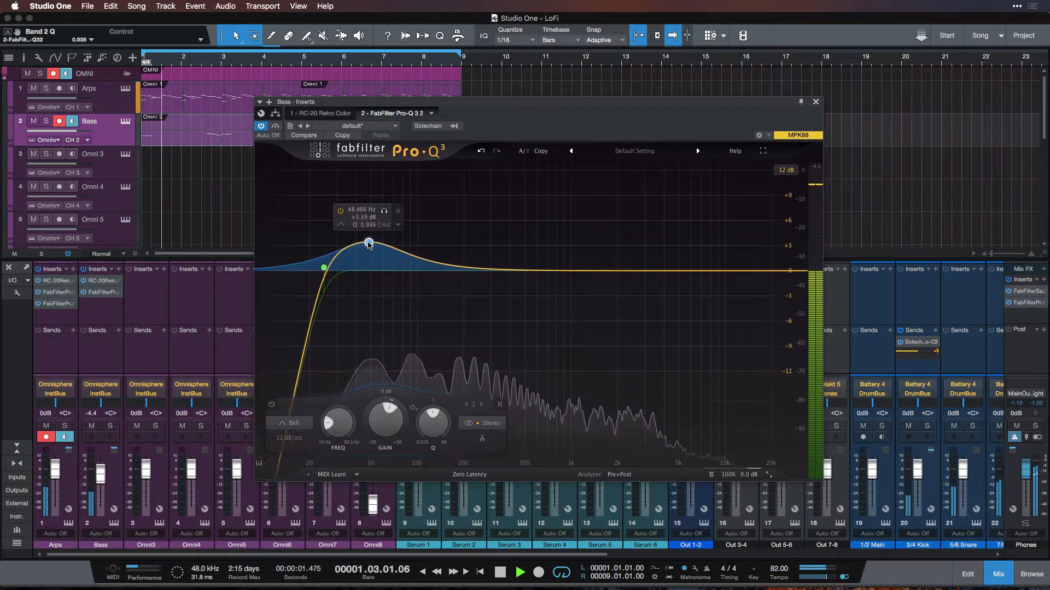
pyautogui.press('space')
pyautogui.press('Delete')
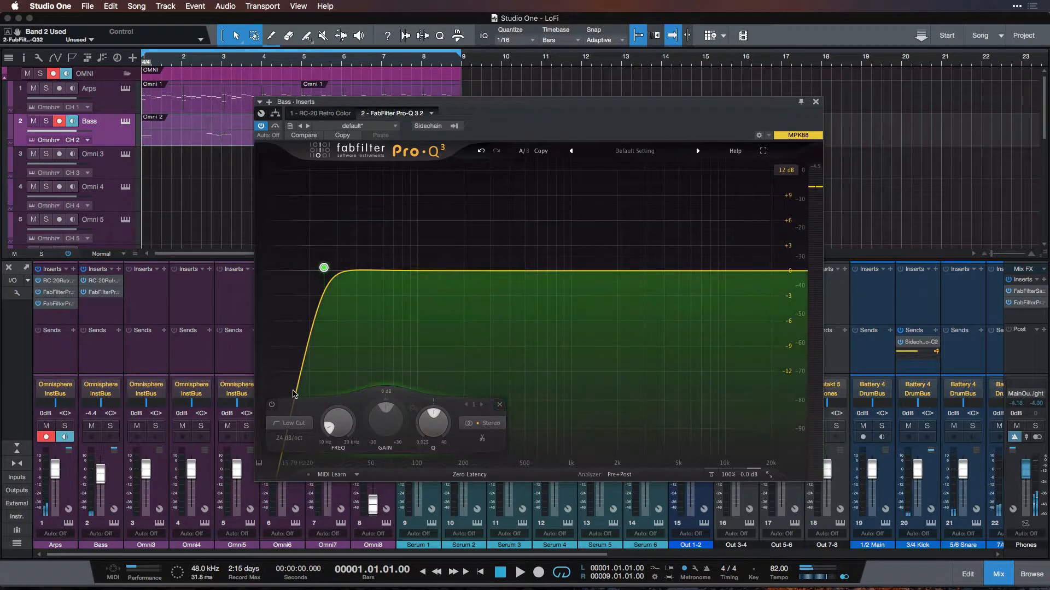
# Add a low-shelf band to the bass EQ at about 67 Hz with a 3.1 dB boost and Q of 0.84
pyautogui.moveTo(295, 396); pyautogui.dragTo(384, 365)
pyautogui.press('space')
pyautogui.press('space')
pyautogui.scroll(5, 387, 257)
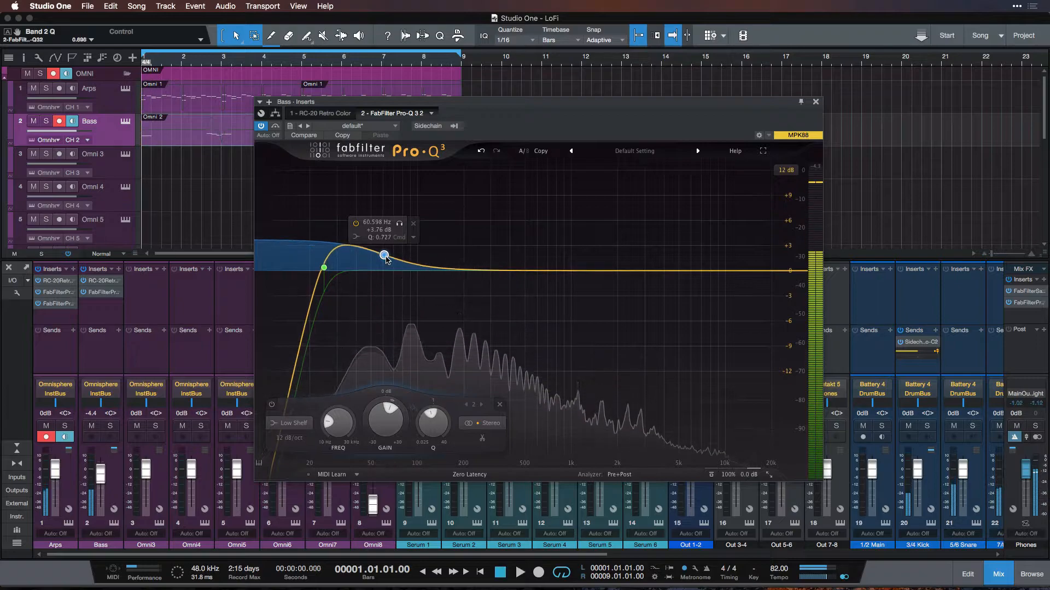
pyautogui.moveTo(386, 257); pyautogui.dragTo(391, 260)
pyautogui.press('space')
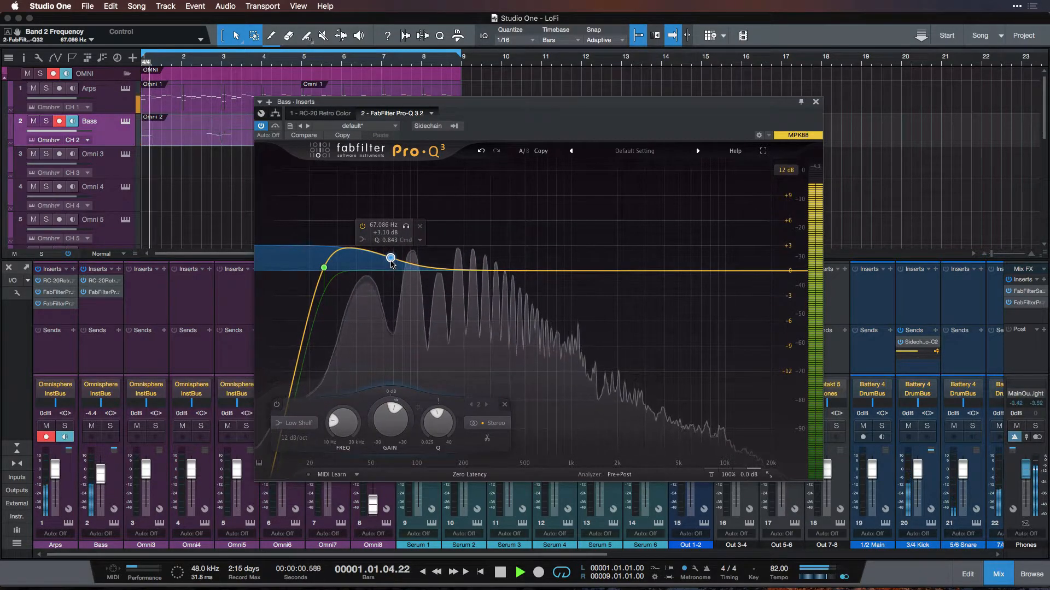
pyautogui.press('space')
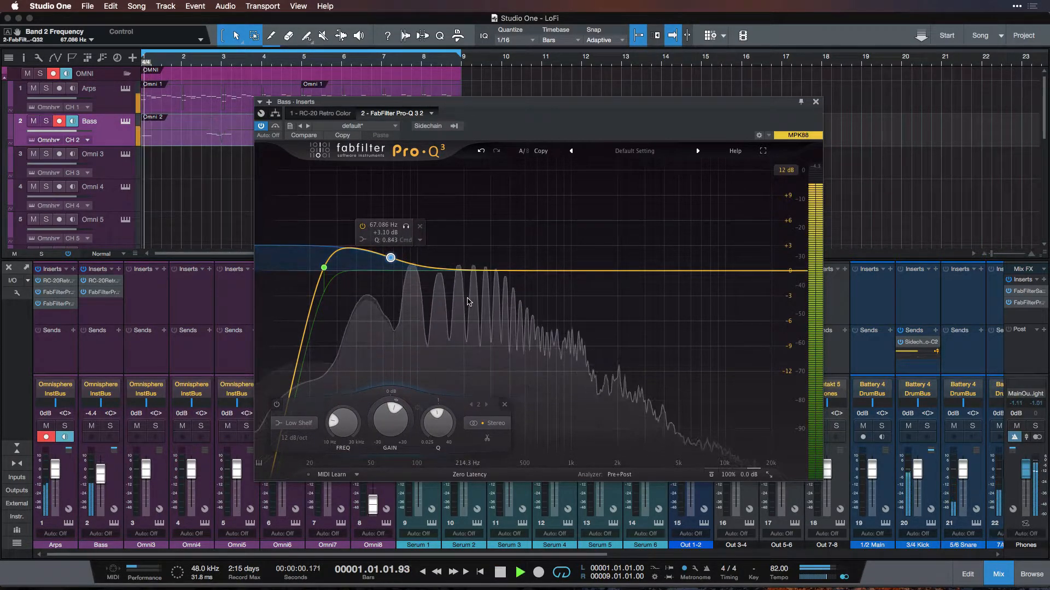
pyautogui.press('space')
# Move the low shelf to about 90 Hz and compare the bass with that band disabled and enabled
pyautogui.moveTo(391, 260); pyautogui.dragTo(411, 261)
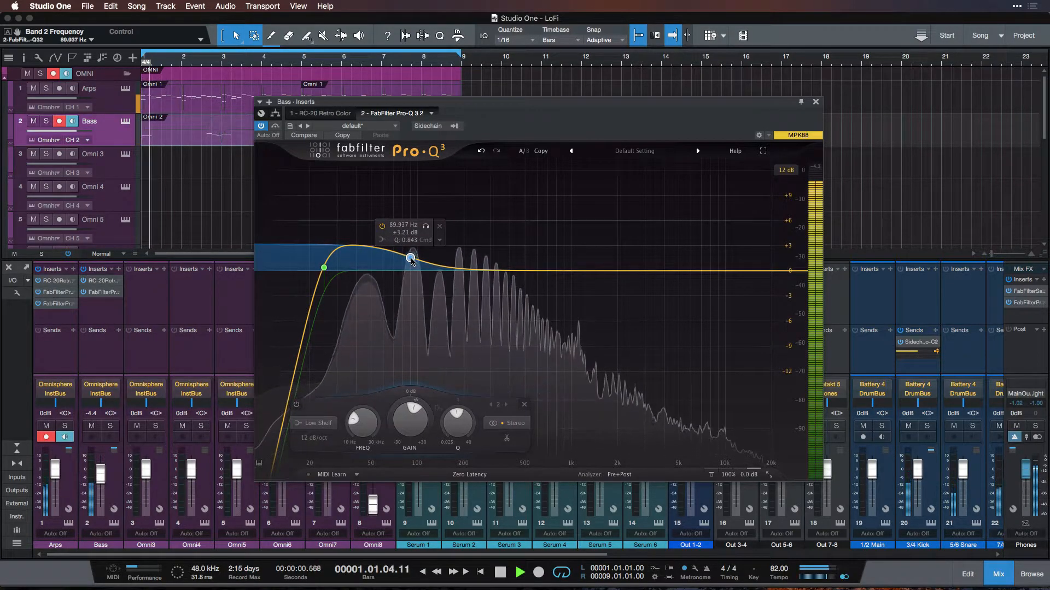
pyautogui.press('space')
pyautogui.click(296, 405)
pyautogui.press('space')
pyautogui.click(297, 405)
pyautogui.press('space')
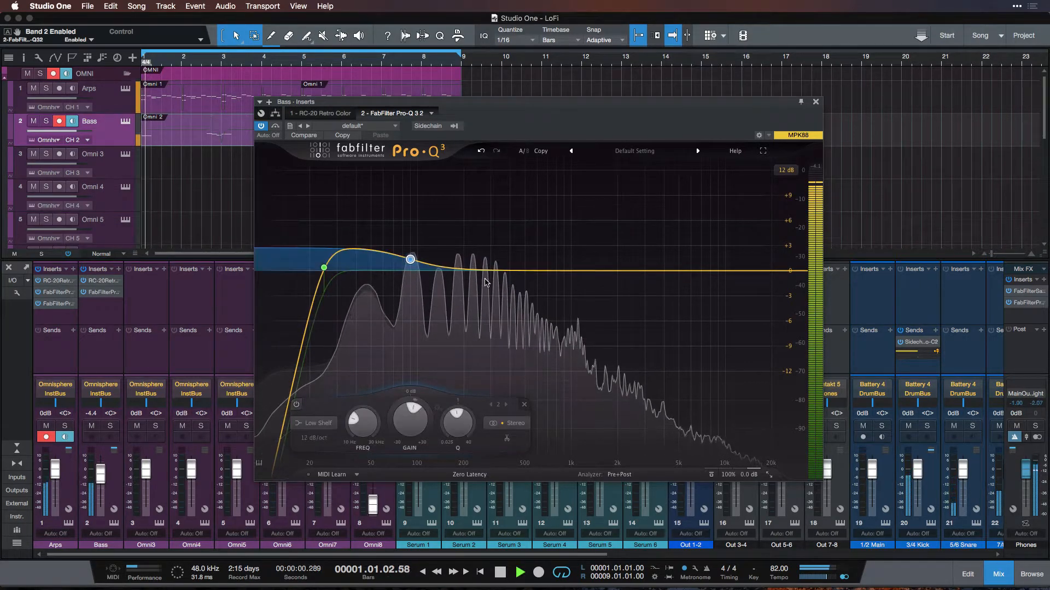
# Add a bell band to the bass EQ at about 294 Hz with a 10.8 dB boost and Q of 2.2, auditioning repeatedly
pyautogui.moveTo(487, 272); pyautogui.dragTo(489, 182)
pyautogui.press('space')
pyautogui.scroll(5, 491, 236)
pyautogui.press('space')
pyautogui.press('space')
pyautogui.press('space')
pyautogui.press('space')
pyautogui.press('space')
pyautogui.press('space')
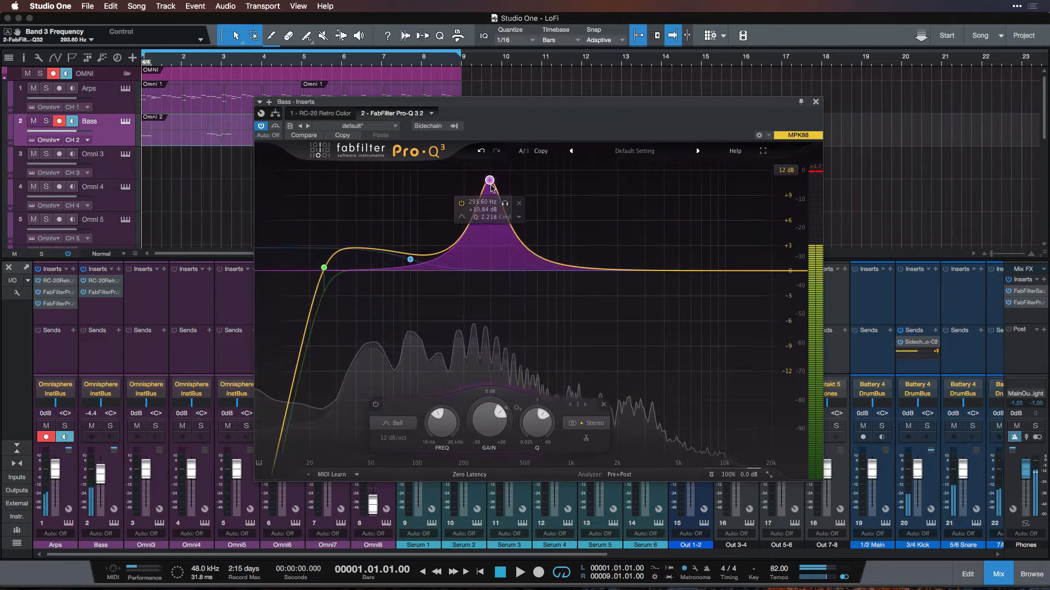
pyautogui.press('space')
# Shift the bell band to about 261 Hz with a 10.1 dB boost while replaying the opening bass note
pyautogui.moveTo(489, 183)
pyautogui.mouseDown()
pyautogui.moveTo(451, 185)
pyautogui.moveTo(480, 189)
pyautogui.mouseUp()
pyautogui.press('space')
pyautogui.press('space')
pyautogui.press('space')
pyautogui.press('space')
pyautogui.press('space')
pyautogui.press('space')
pyautogui.press('space')
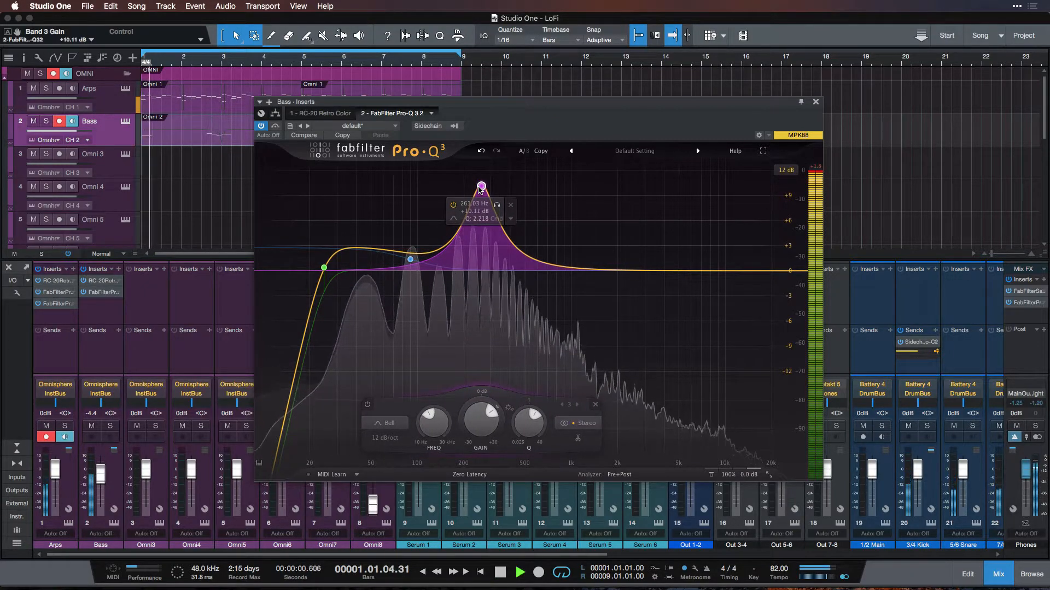
# Reduce the 261 Hz bell band's gain to about +4.26 dB and audition the bass with the EQ bypassed and active
pyautogui.moveTo(481, 422); pyautogui.dragTo(477, 455)
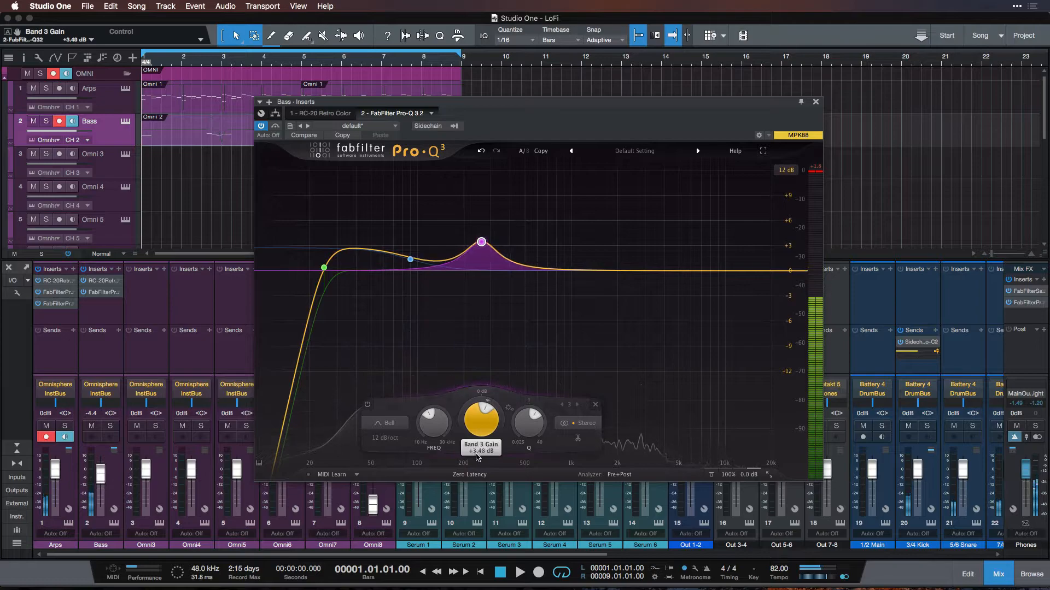
pyautogui.press('space')
pyautogui.press('space')
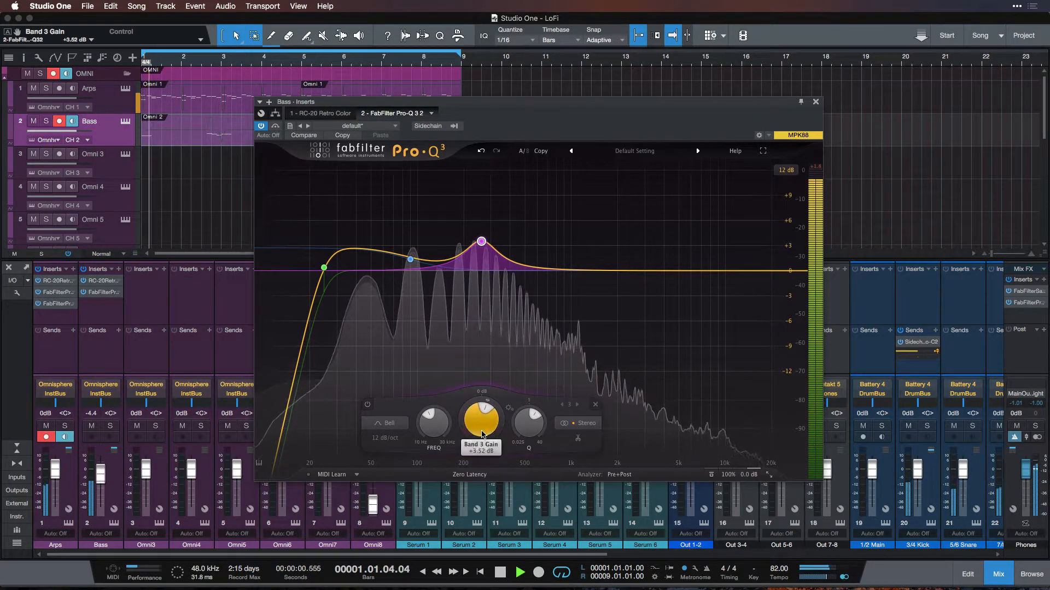
pyautogui.moveTo(483, 428); pyautogui.dragTo(483, 427)
pyautogui.press('space')
pyautogui.press('space')
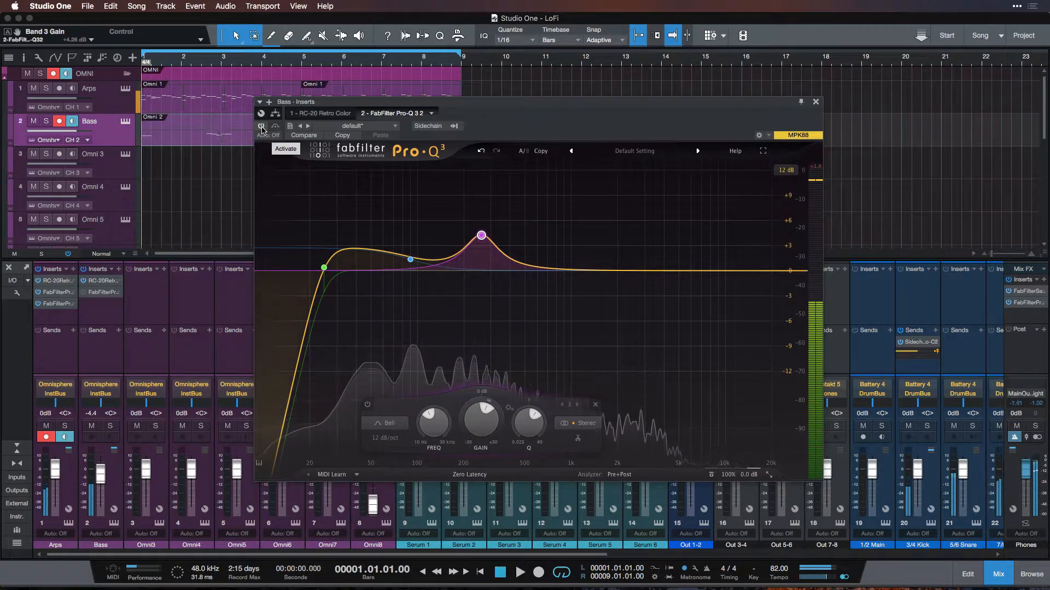
pyautogui.press('space')
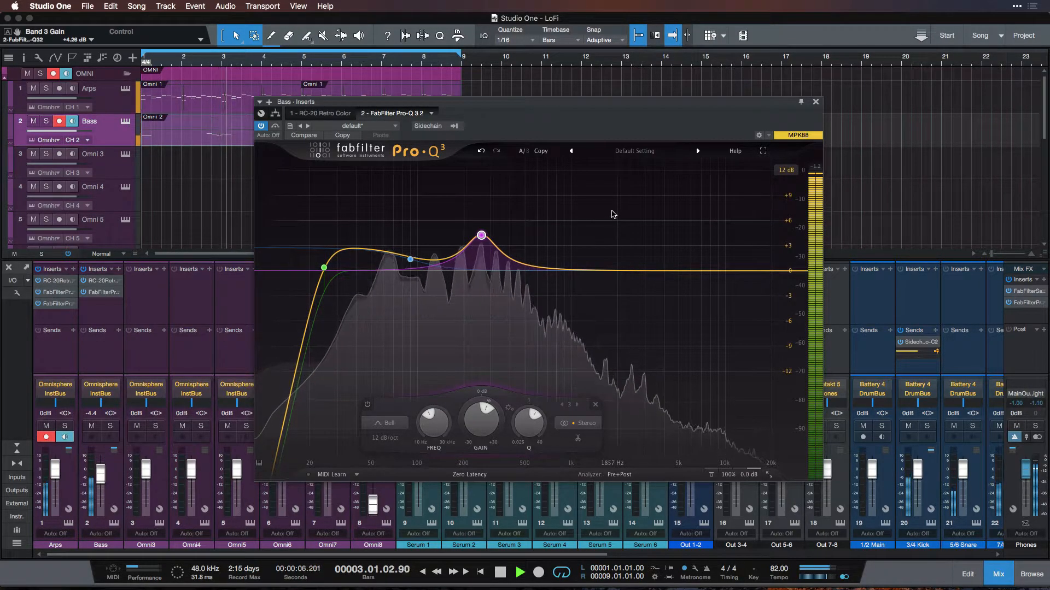
pyautogui.press('space')
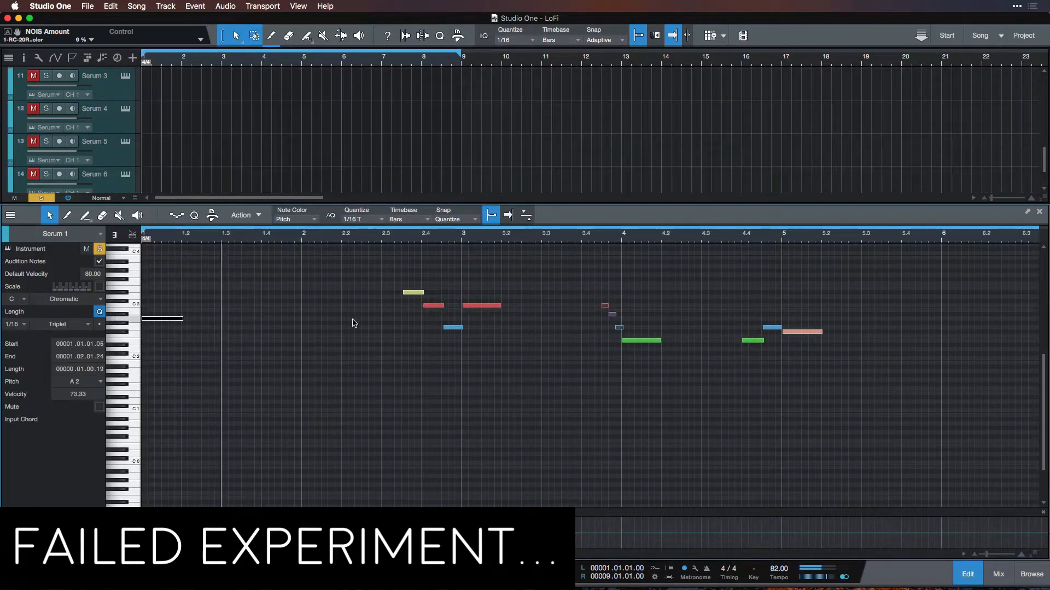
# Try harmonizing the Serum 1 copy of the bass line by raising its notes, and delete the part
pyautogui.moveTo(417, 292); pyautogui.dragTo(417, 279)
pyautogui.moveTo(435, 307); pyautogui.dragTo(474, 293)
pyautogui.moveTo(455, 328); pyautogui.dragTo(455, 298)
pyautogui.hscroll(4, 458, 299)
pyautogui.moveTo(460, 306); pyautogui.dragTo(461, 294)
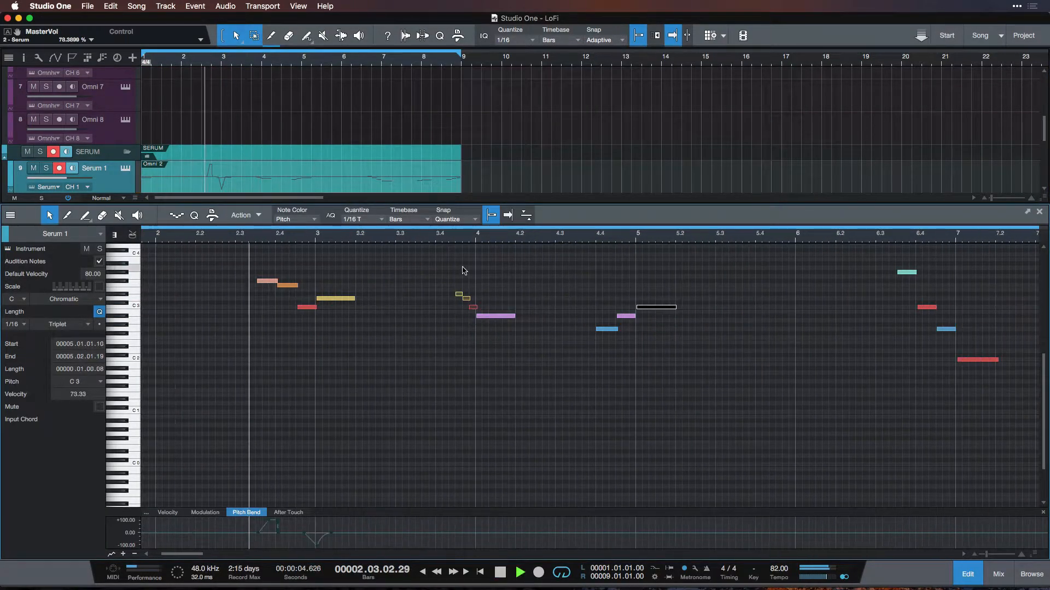
pyautogui.click(421, 180)
pyautogui.press('Delete')
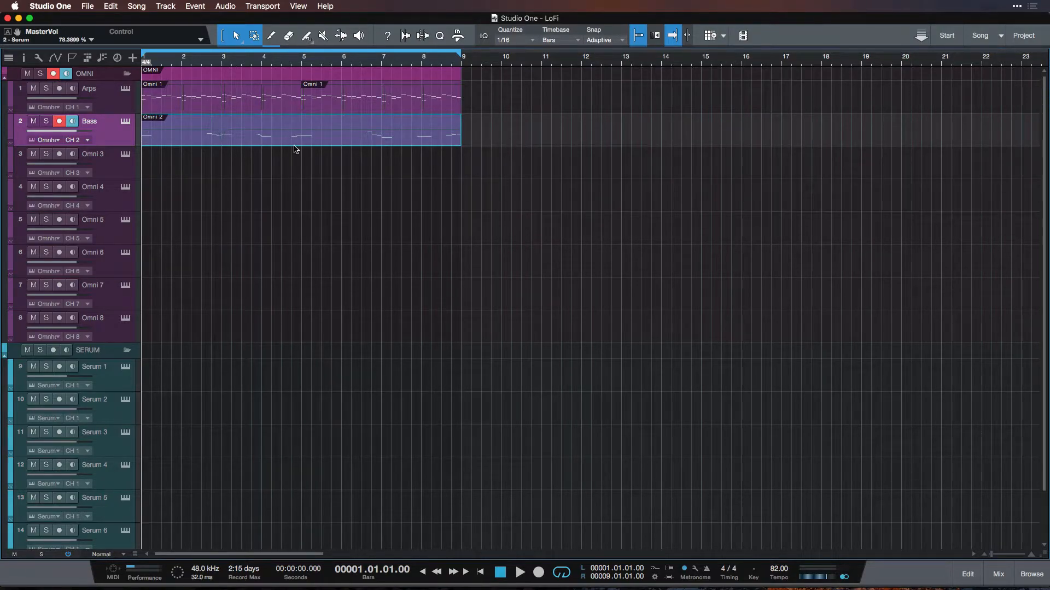
# Record a new four-bar Omnisphere part on the Omni 3 track from bar 1
pyautogui.scroll(-2, 352, 189)
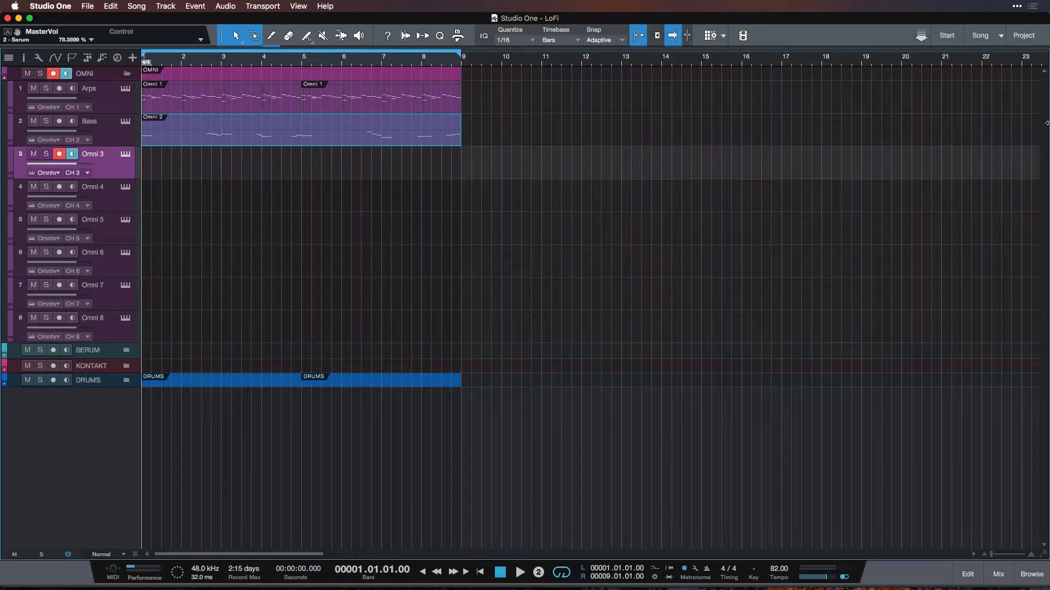
pyautogui.press('KP_Multiply')
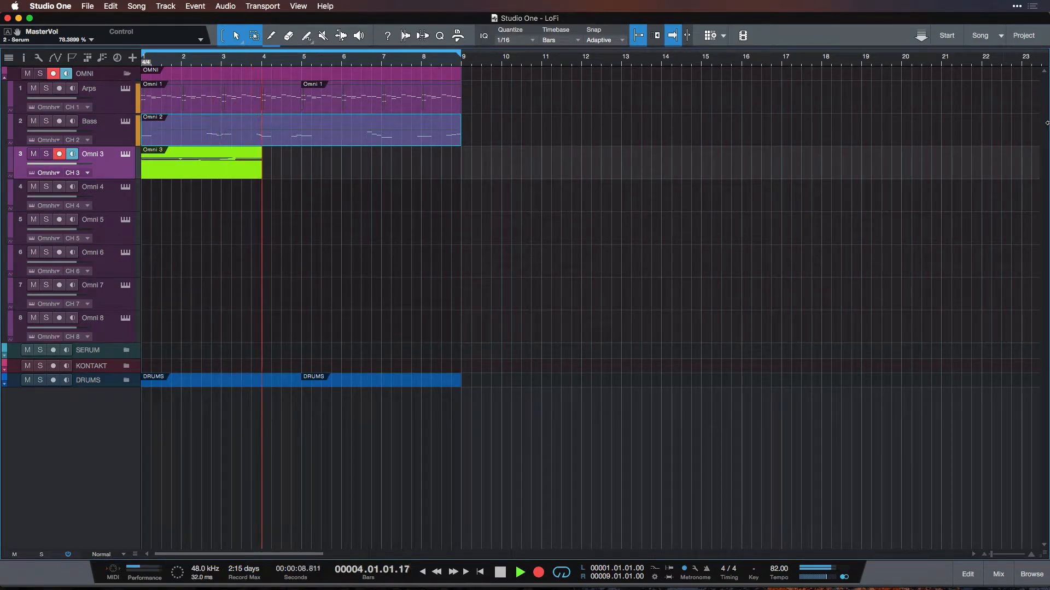
pyautogui.press('space')
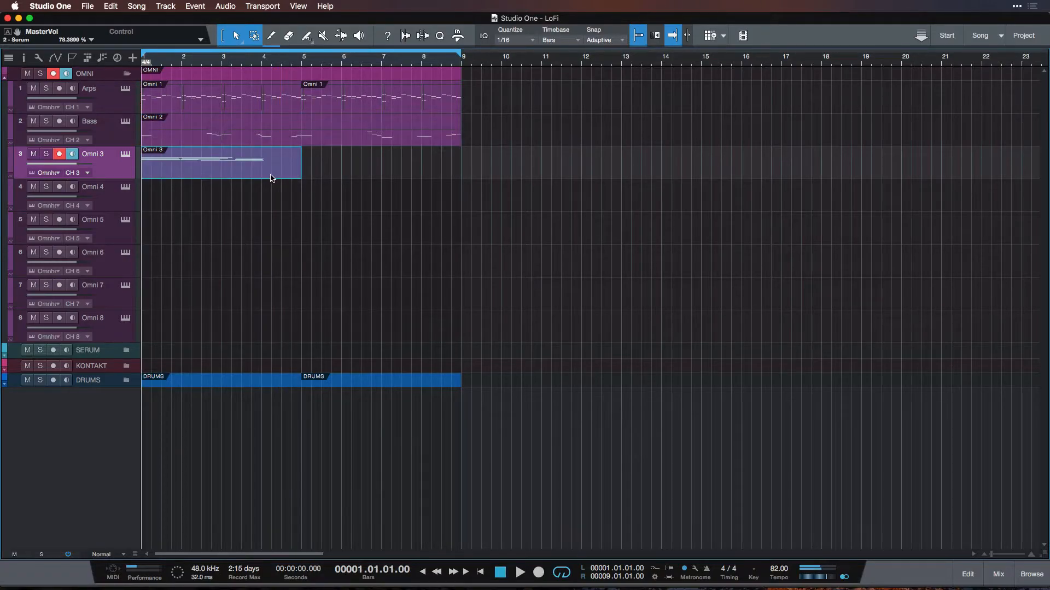
# Quantize all notes in the Omni 3 part and align the lengths of the opening chord notes to the grid
pyautogui.doubleClick(272, 177)
pyautogui.scroll(5, 304, 301)
pyautogui.press('super+a')
pyautogui.press('q')
pyautogui.moveTo(453, 382); pyautogui.dragTo(458, 382)
pyautogui.moveTo(600, 391); pyautogui.dragTo(621, 391)
pyautogui.click(167, 512)
pyautogui.press('space')
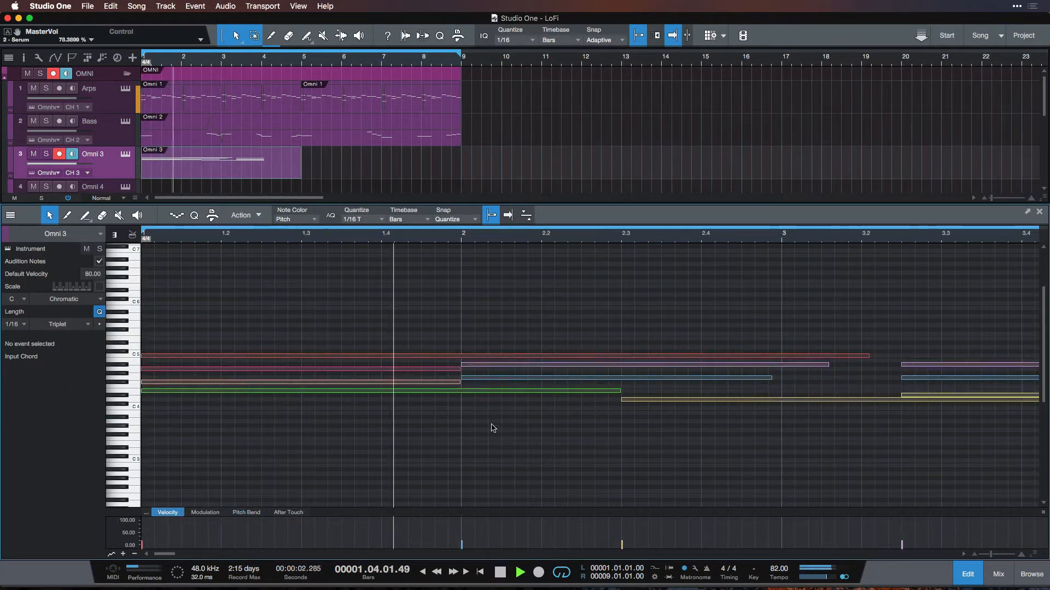
# Fit the remaining Omni 3 chord notes to the bar lines, extending the final F#4 and D4 to bar 5
pyautogui.moveTo(696, 357); pyautogui.dragTo(611, 362)
pyautogui.press('space')
pyautogui.hscroll(5, 614, 382)
pyautogui.moveTo(630, 401); pyautogui.dragTo(933, 401)
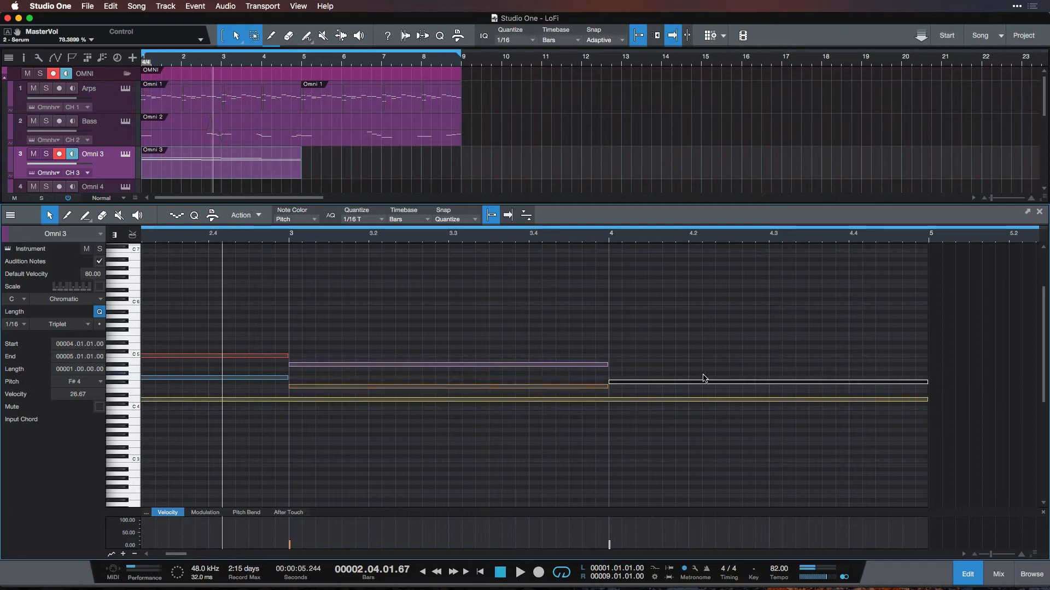
# Rework bar 4 of the Omni 3 part into A#4/E4 on beat 1, A4/F#4 on beat 3 and A#4/G4 on beat 4
pyautogui.click(466, 306)
pyautogui.press('space')
pyautogui.hscroll(4, 437, 390)
pyautogui.press('space')
pyautogui.moveTo(399, 382); pyautogui.dragTo(771, 364)
pyautogui.hscroll(-4, 548, 344)
pyautogui.press('space')
pyautogui.hscroll(3, 743, 345)
pyautogui.hscroll(-4, 492, 332)
pyautogui.press('space')
pyautogui.press('space')
pyautogui.hscroll(4, 492, 332)
pyautogui.press('space')
pyautogui.click(408, 378)
pyautogui.hscroll(2, 408, 378)
pyautogui.click(462, 365)
# Add a second Omni 3 part from bar 5 and shape its chord notes to end at bar 7
pyautogui.moveTo(321, 171); pyautogui.dragTo(300, 171)
pyautogui.press('p')
pyautogui.press('space')
pyautogui.hscroll(-4, 605, 307)
pyautogui.hscroll(5, 604, 307)
pyautogui.moveTo(519, 383); pyautogui.dragTo(520, 378)
pyautogui.scroll(2, 729, 326)
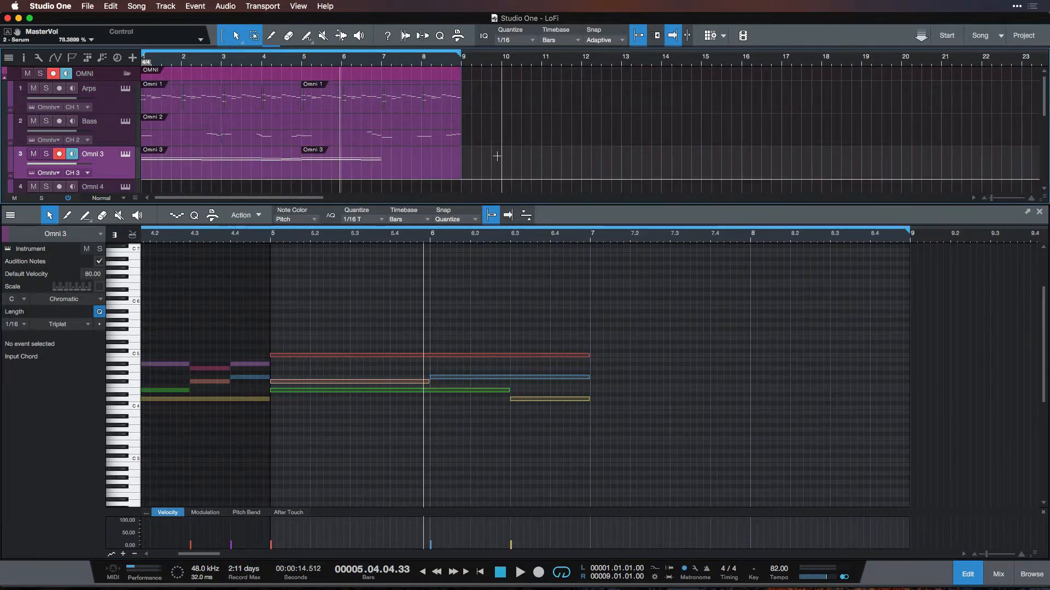
# Solo the Omni 3 track and audition both parts from bar 1
pyautogui.press('Home')
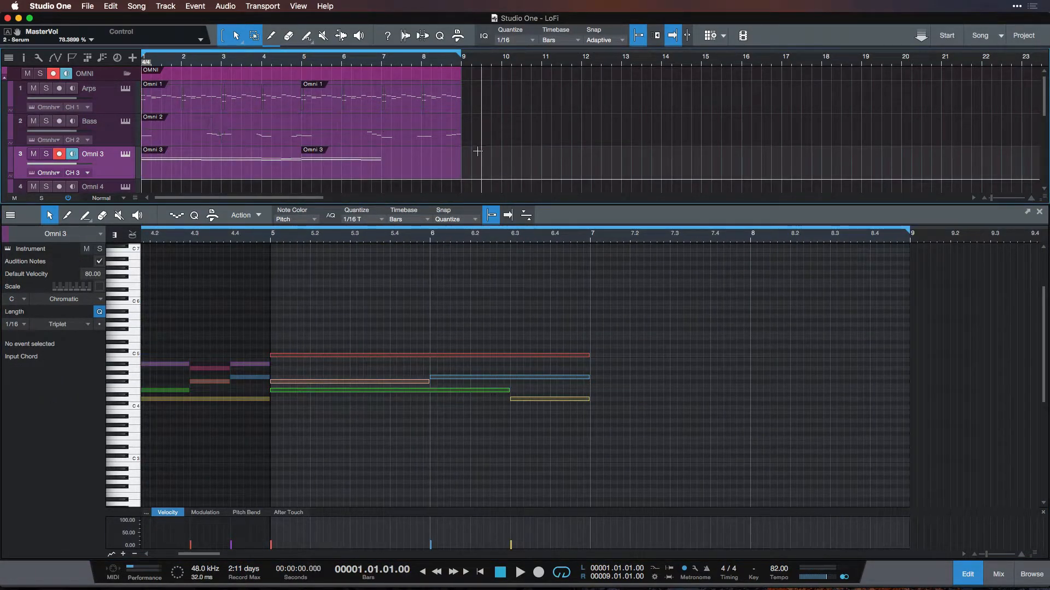
pyautogui.click(46, 154)
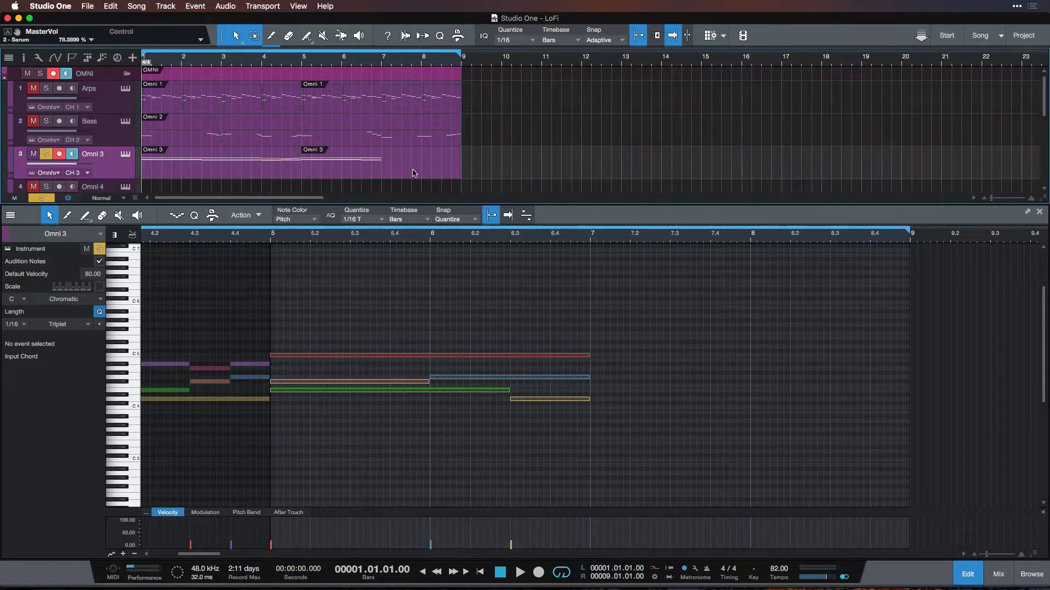
pyautogui.press('space')
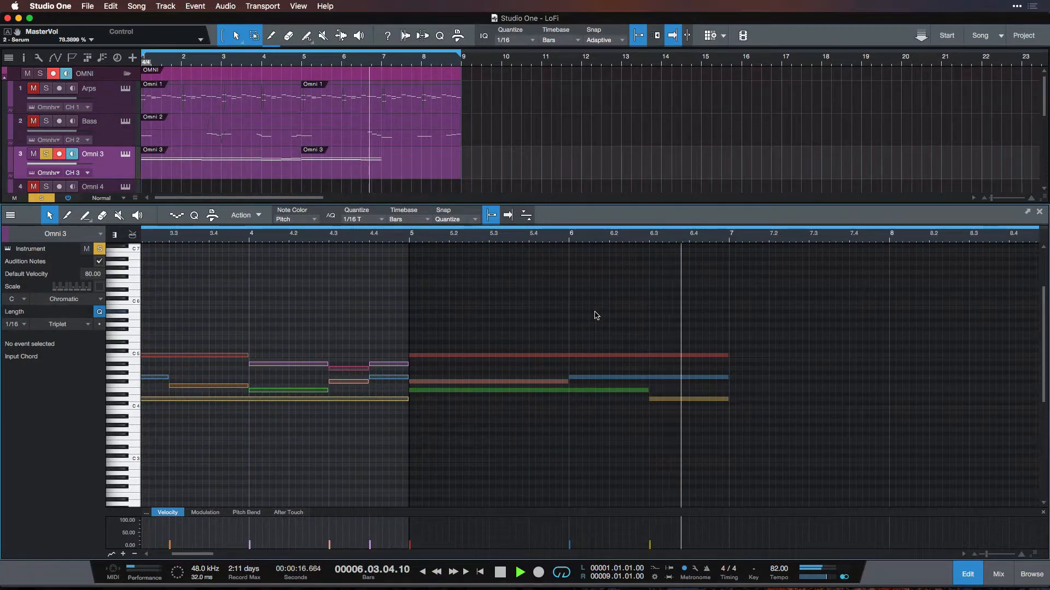
pyautogui.press('space')
# Clear the solo, play the full mix and lower the Omni3 channel volume to -2.0 dB
pyautogui.press('F3')
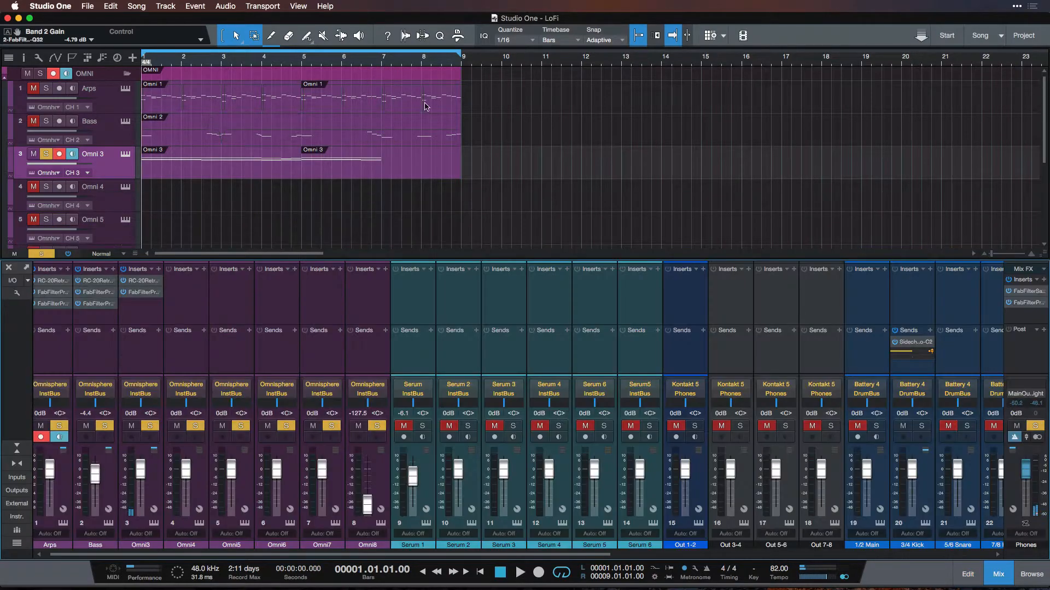
pyautogui.click(41, 254)
pyautogui.press('space')
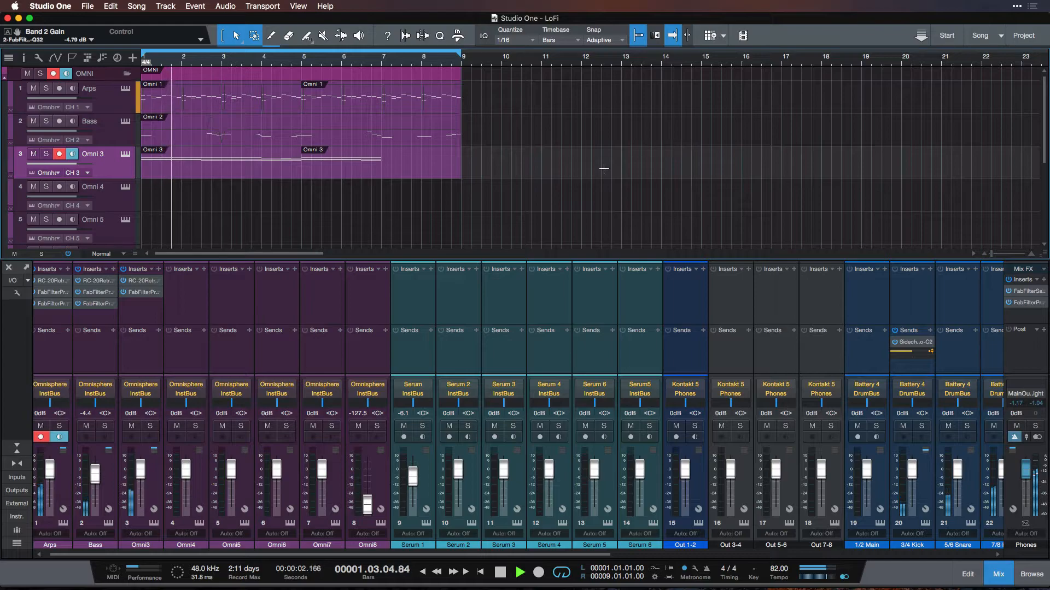
pyautogui.moveTo(141, 468); pyautogui.dragTo(140, 474)
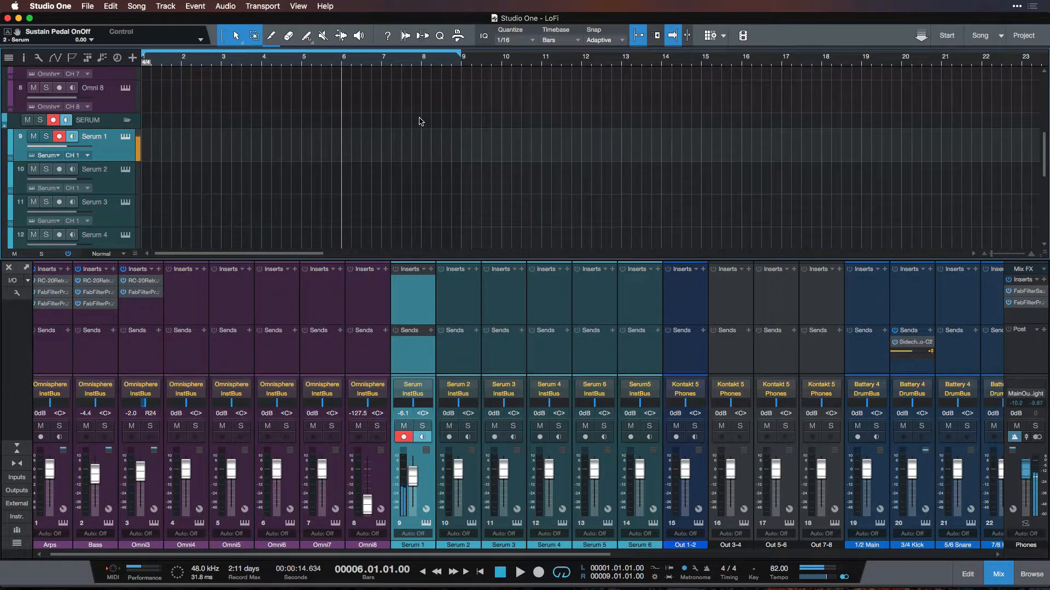
# Record a descending run through bar 8 on the Serum 1 track, starting from bar 6 beat 4
pyautogui.click(376, 64)
pyautogui.press('KP_Multiply')
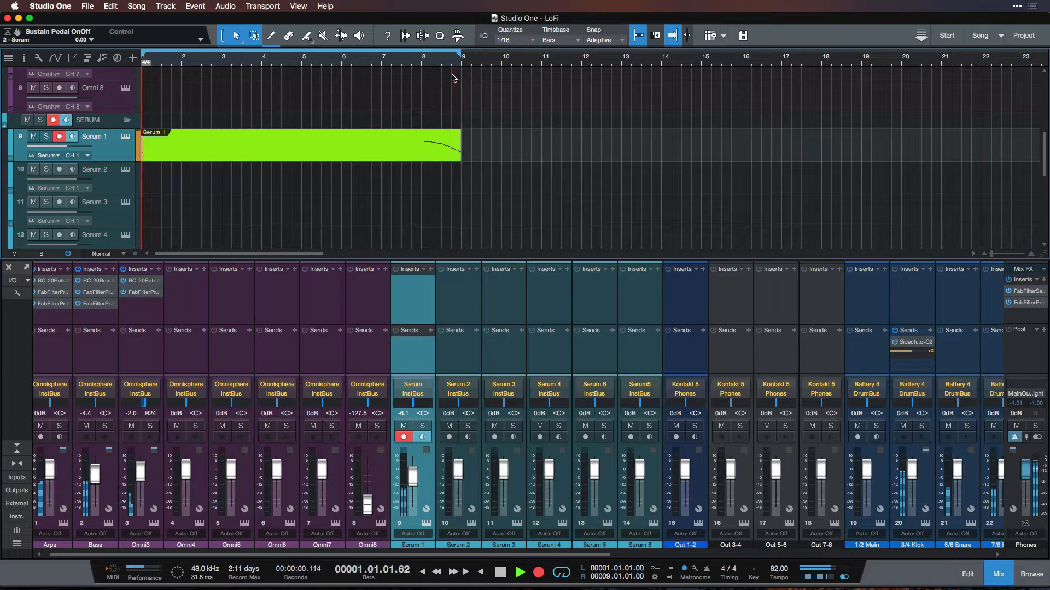
pyautogui.press('space')
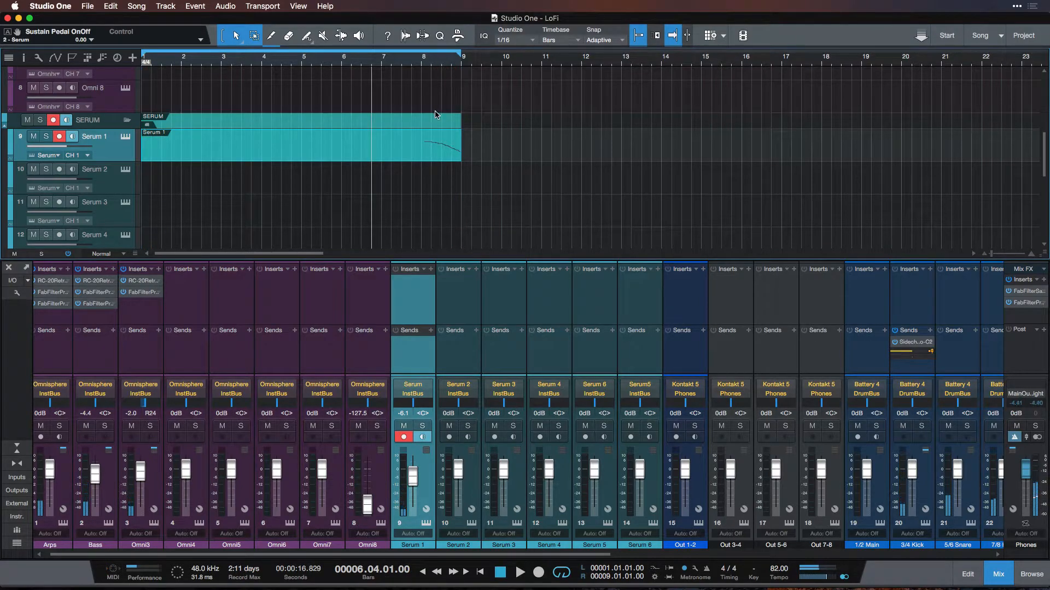
# Trim the start of the Serum 1 part to bar 7 beat 4 and level all its note velocities at 60%
pyautogui.moveTo(143, 155); pyautogui.dragTo(411, 155)
pyautogui.doubleClick(428, 155)
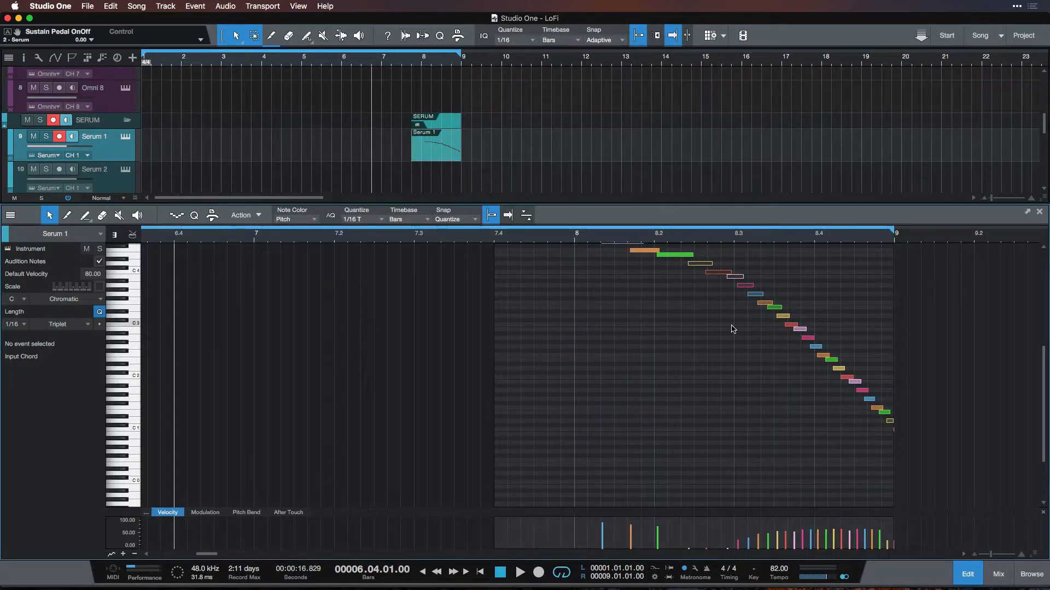
pyautogui.press('super+a')
pyautogui.moveTo(759, 537); pyautogui.dragTo(759, 538)
pyautogui.click(681, 345)
pyautogui.scroll(5, 682, 345)
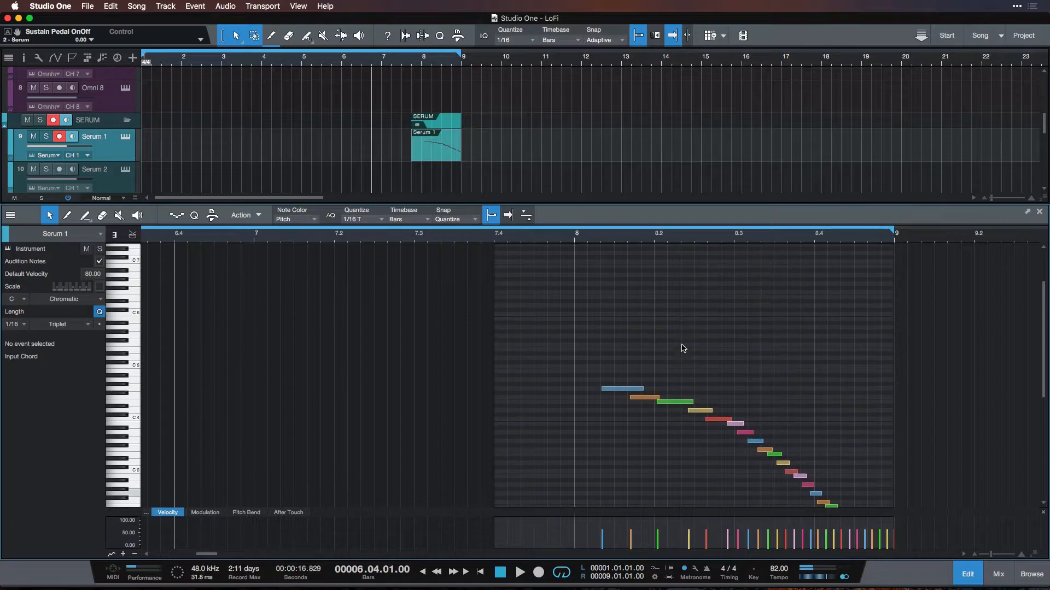
# Audition the Serum 1 descending run repeatedly from bar 8 against the full mix
pyautogui.click(574, 233)
pyautogui.press('space')
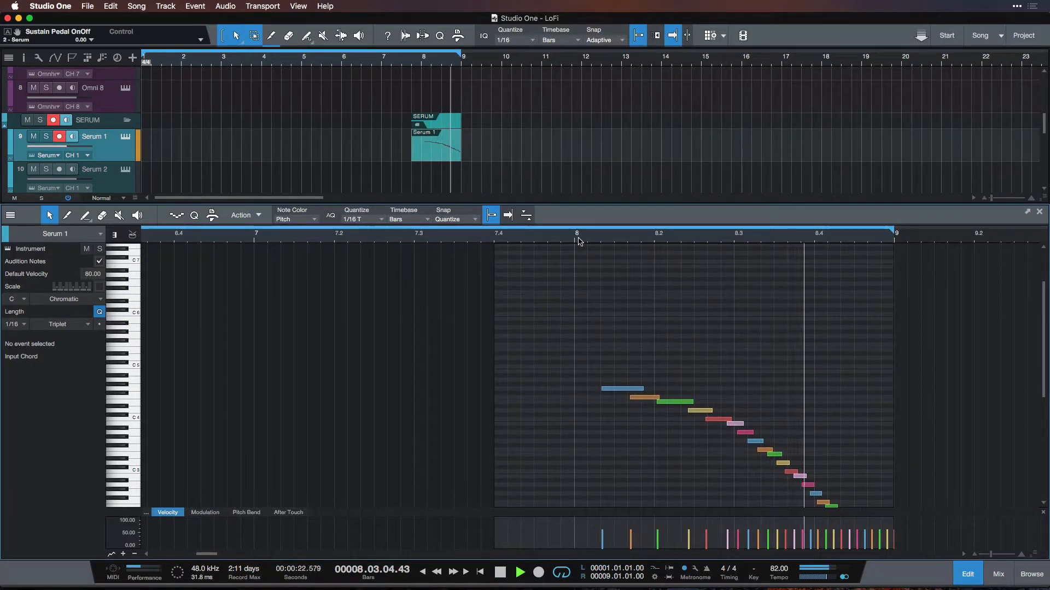
pyautogui.press('space')
pyautogui.press('space')
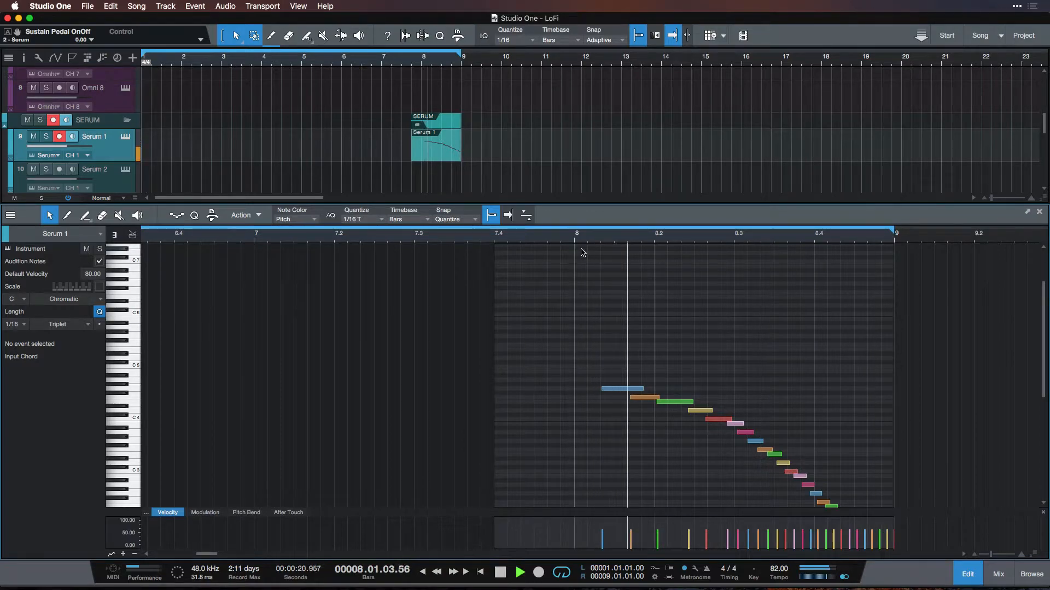
pyautogui.press('space')
pyautogui.press('space')
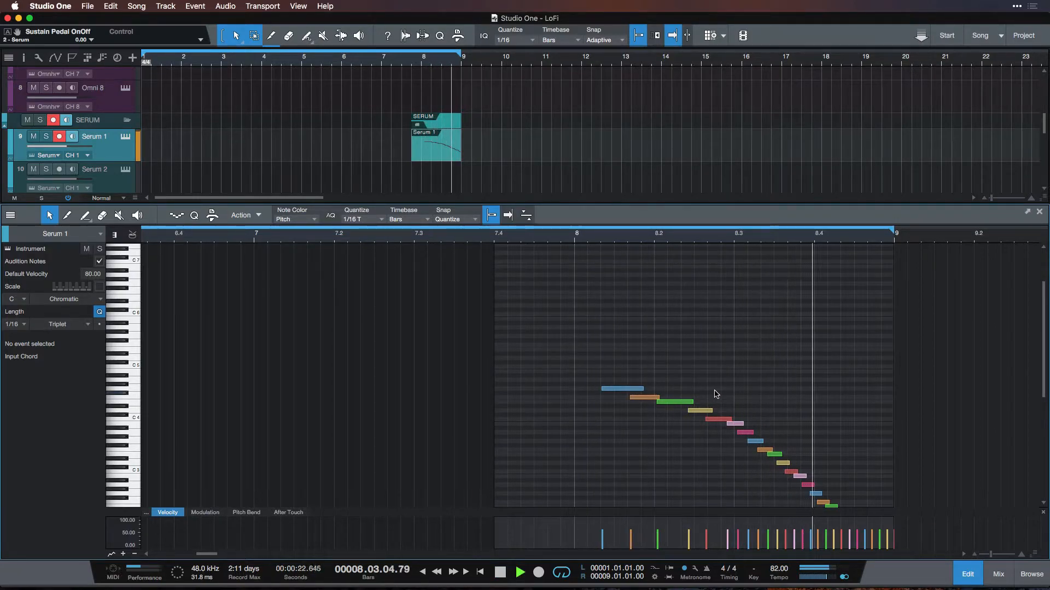
pyautogui.scroll(-4, 702, 409)
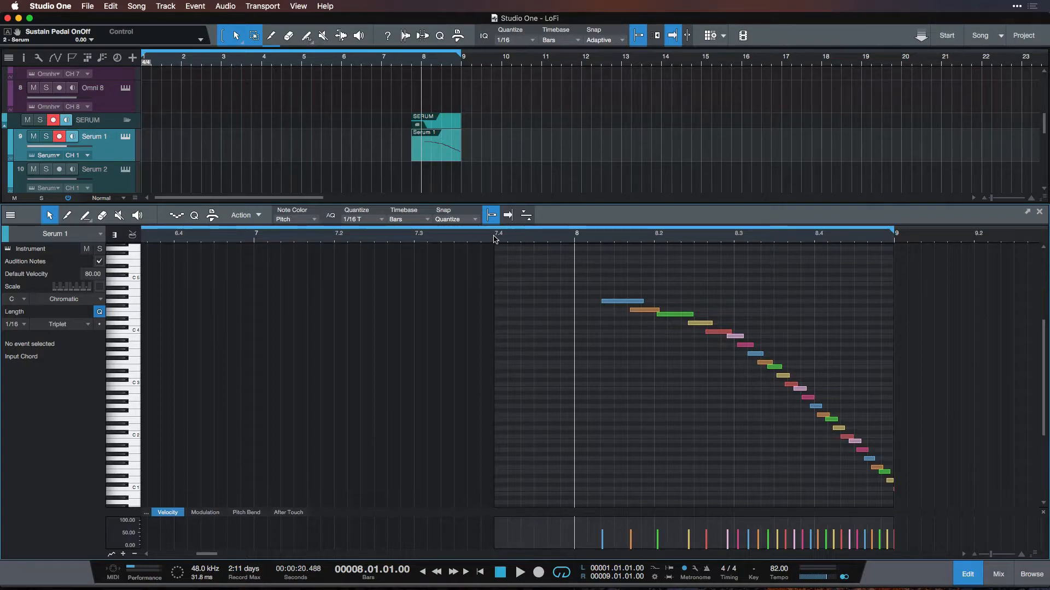
pyautogui.press('space')
pyautogui.press('space')
# Play the arrangement from bar 4 beat 3, solo the Pad track and examine its notes
pyautogui.scroll(8, 317, 88)
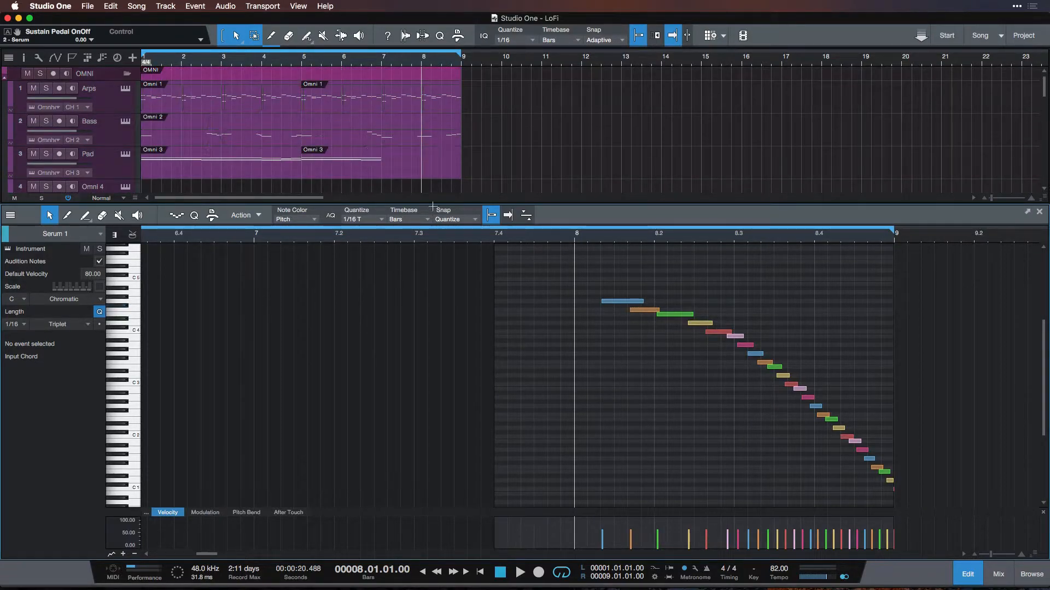
pyautogui.click(283, 63)
pyautogui.press('space')
pyautogui.press('space')
pyautogui.click(46, 156)
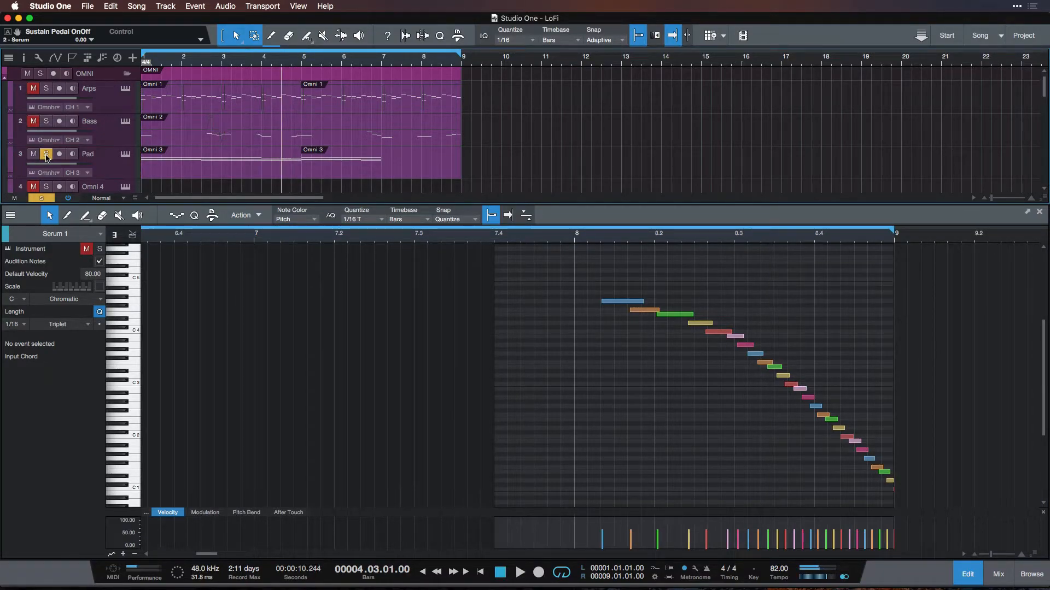
pyautogui.click(107, 165)
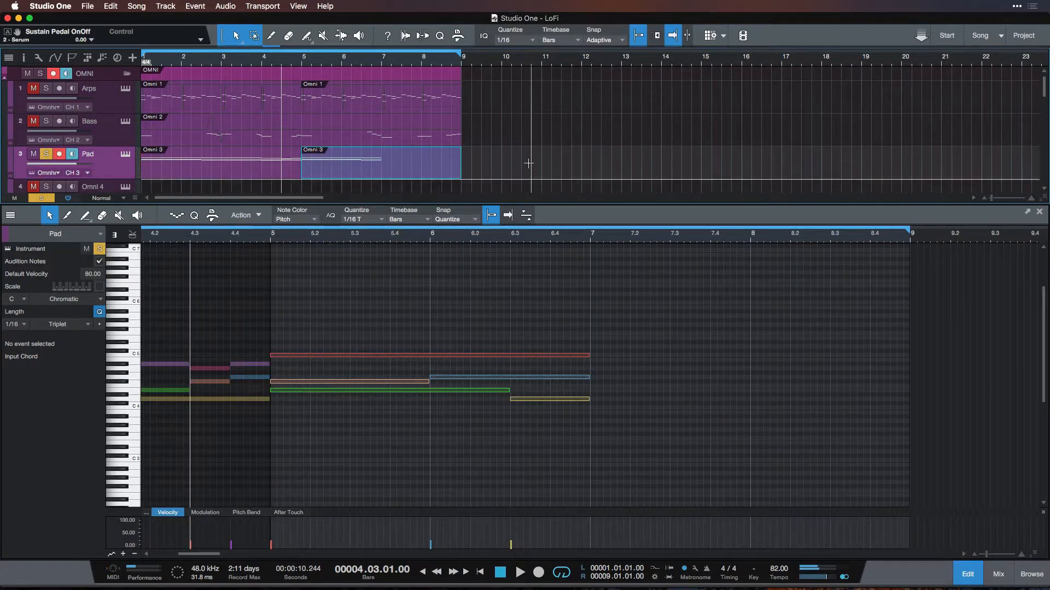
# Play from bar 8 with tracks soloed and examine the notes of the Serum 1 run
pyautogui.scroll(-3, 529, 166)
pyautogui.click(418, 61)
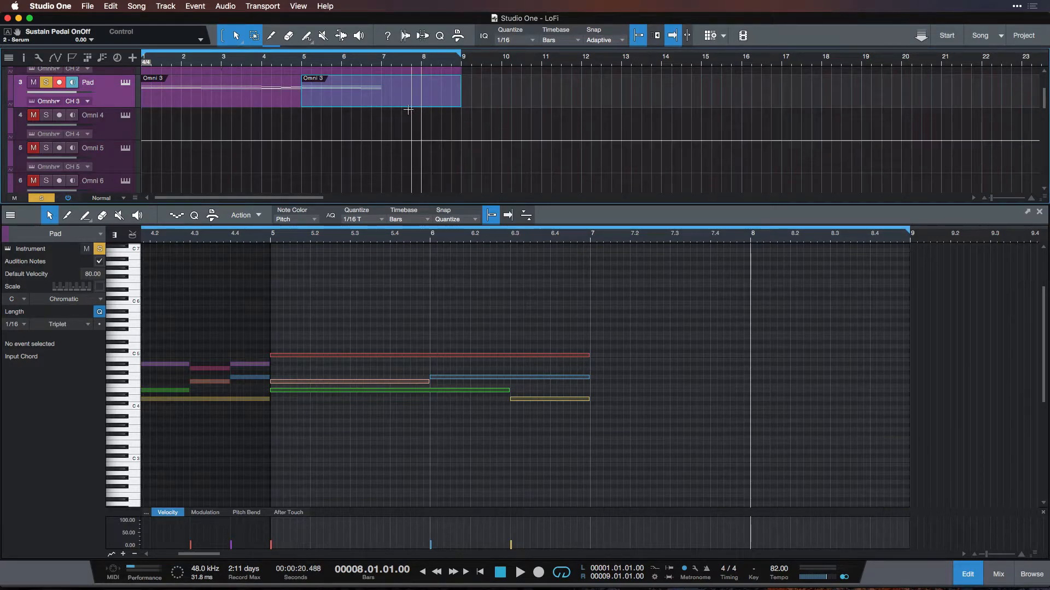
pyautogui.scroll(-6, 420, 125)
pyautogui.press('space')
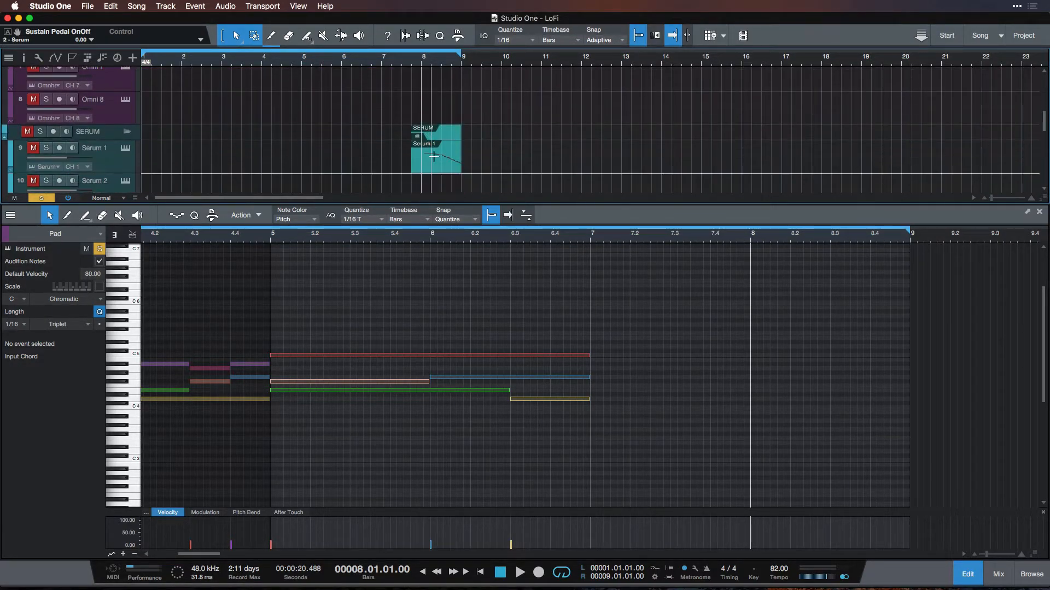
pyautogui.click(442, 163)
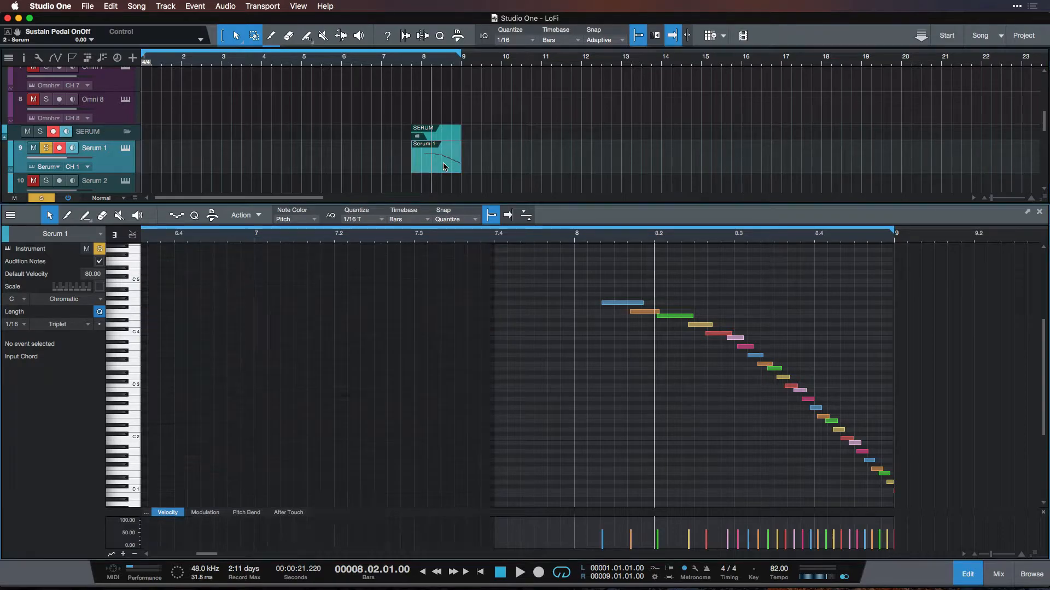
pyautogui.hscroll(3, 693, 285)
pyautogui.hscroll(3, 693, 285)
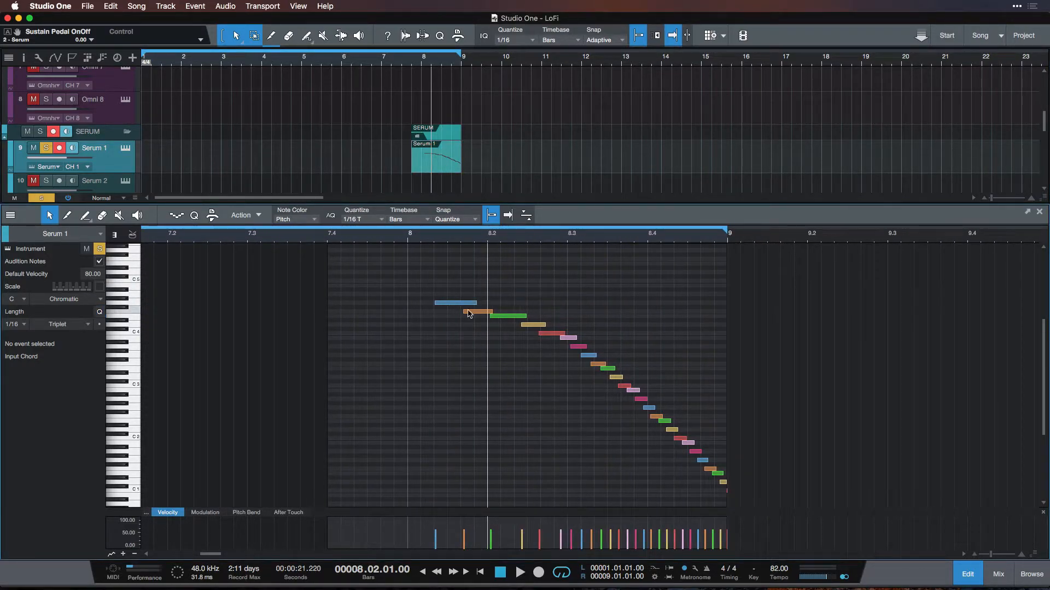
# Clear the Serum 1 solo and audition the run in the mix from bar 7 beat 4
pyautogui.click(338, 241)
pyautogui.click(46, 148)
pyautogui.press('space')
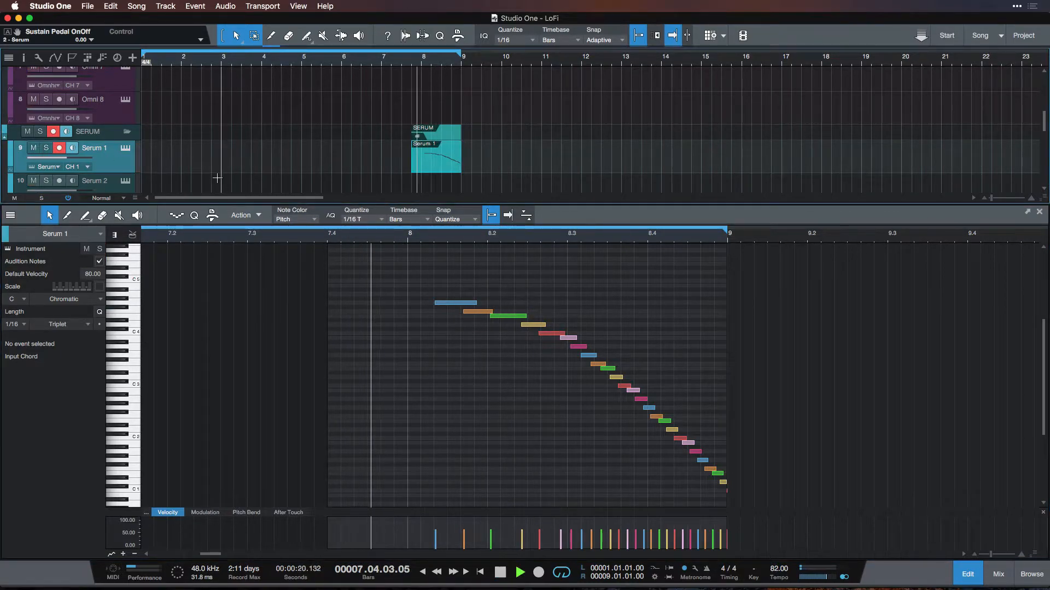
pyautogui.press('space')
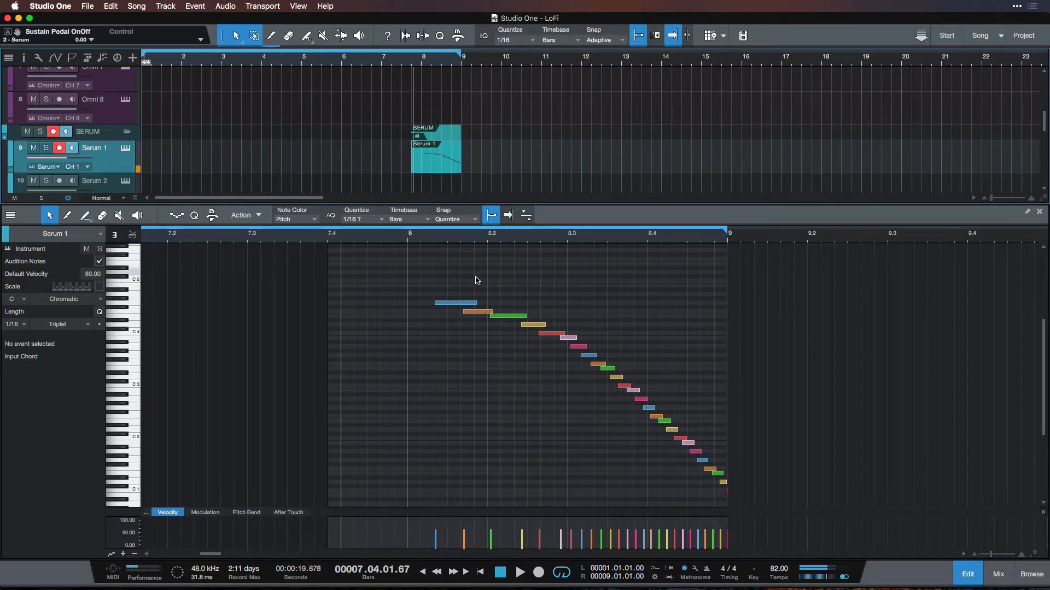
pyautogui.press('space')
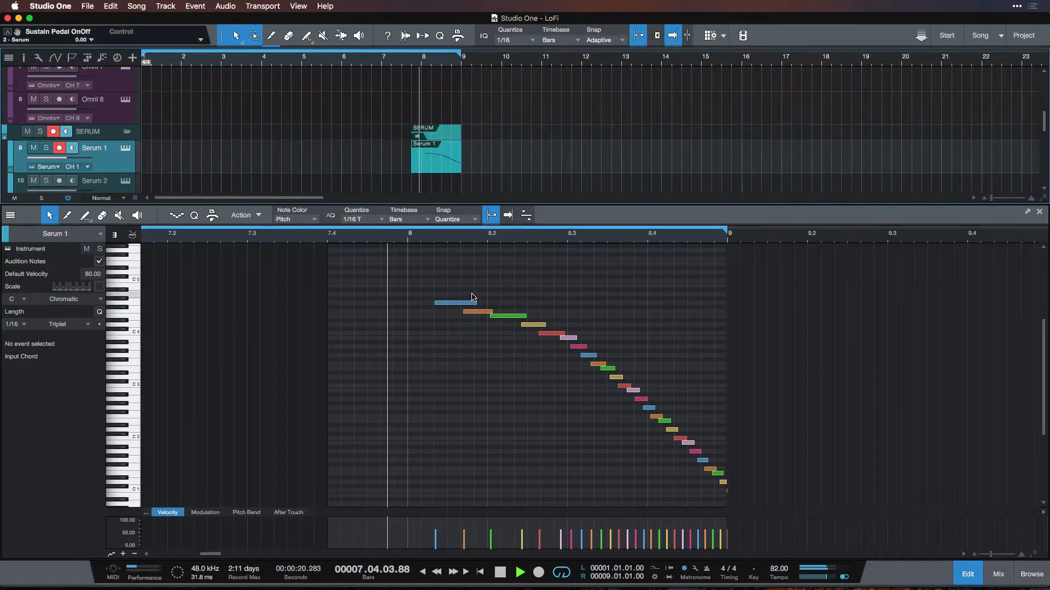
pyautogui.press('space')
# Retune the Serum 1 run note by note so it descends from A4 to E1, and remove the leftover final C1
pyautogui.moveTo(464, 302); pyautogui.dragTo(626, 379)
pyautogui.press('space')
pyautogui.press('space')
pyautogui.click(625, 386)
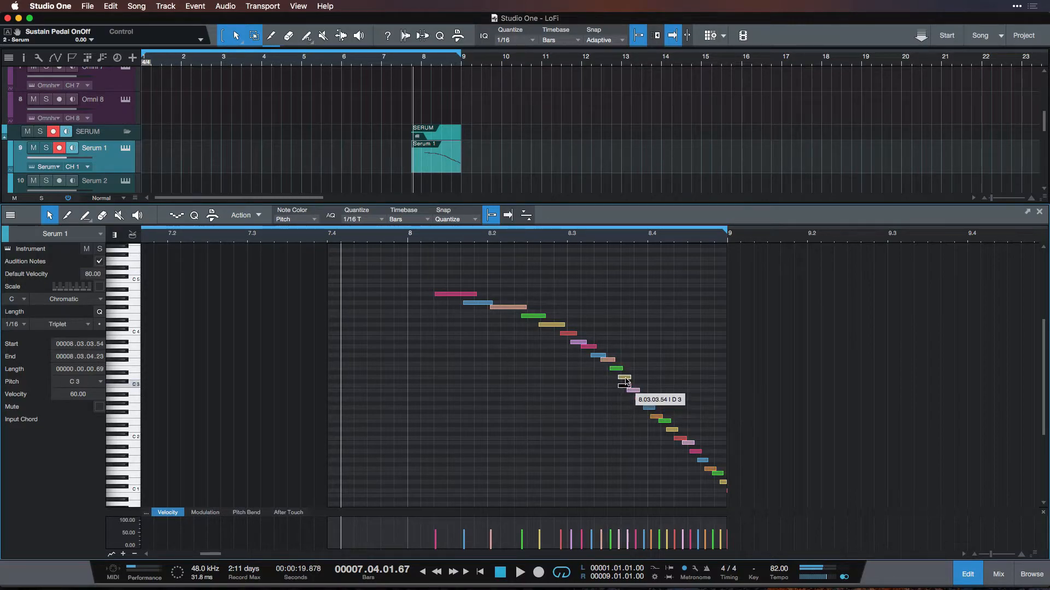
pyautogui.click(635, 390)
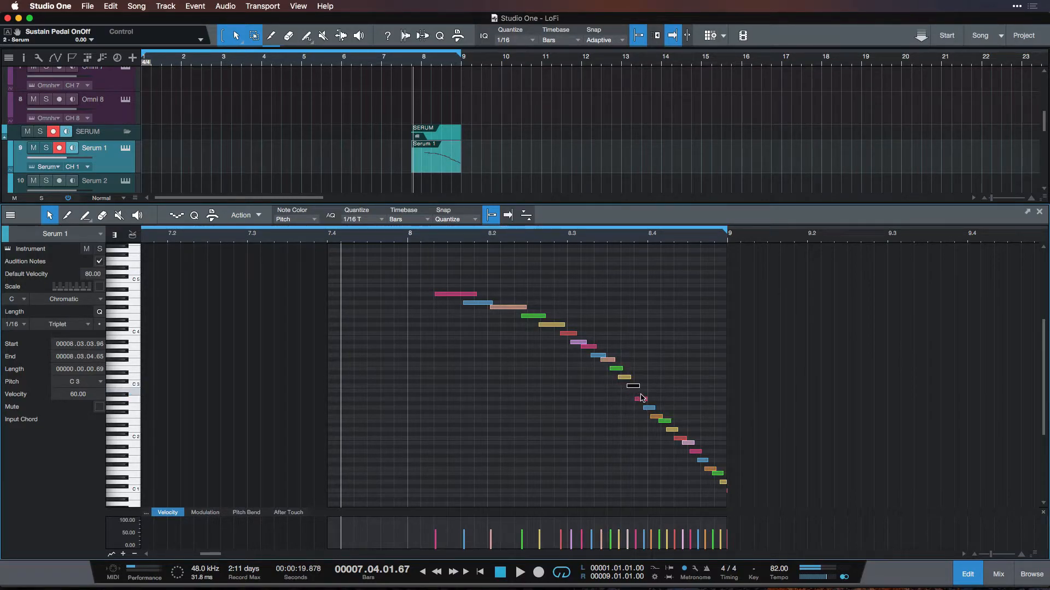
pyautogui.moveTo(641, 399); pyautogui.dragTo(727, 491)
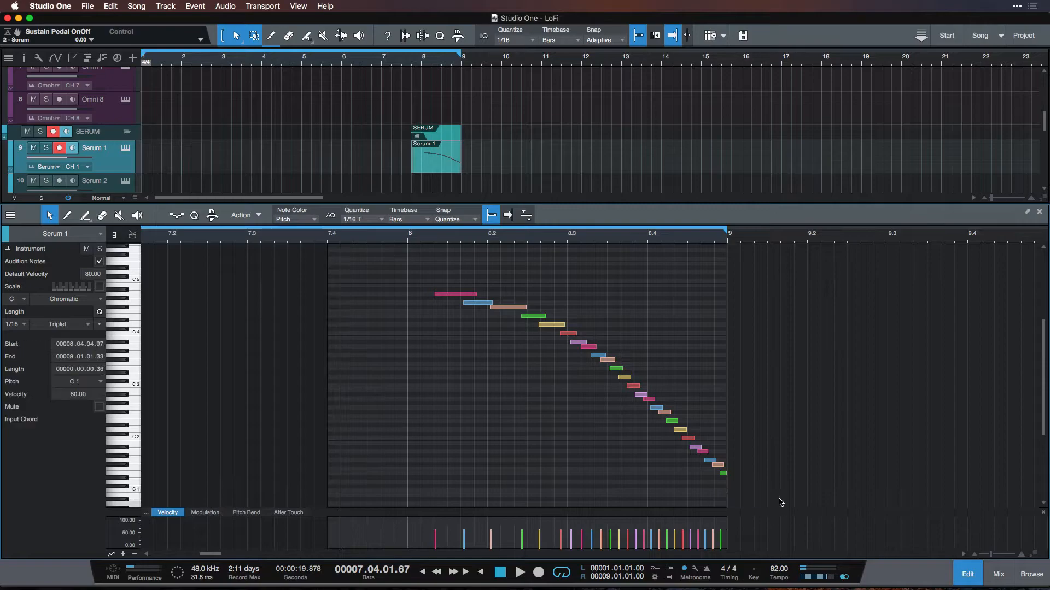
pyautogui.press('super+z')
pyautogui.press('space')
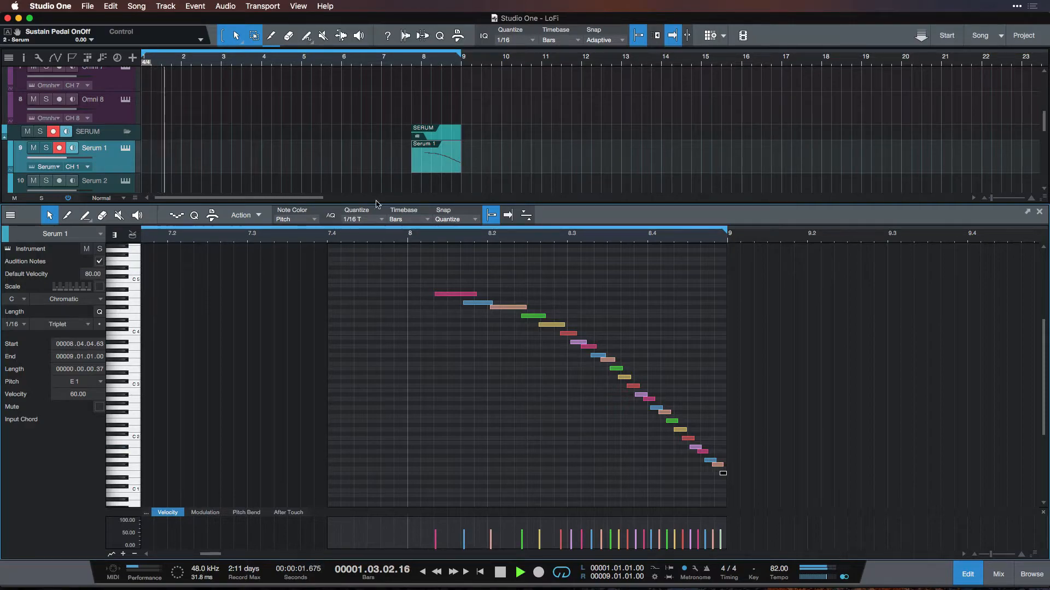
# Lower the second, third and fourth notes of the Serum 1 run to F#4, E4 and D4, auditioning from bar 8
pyautogui.moveTo(483, 303); pyautogui.dragTo(536, 325)
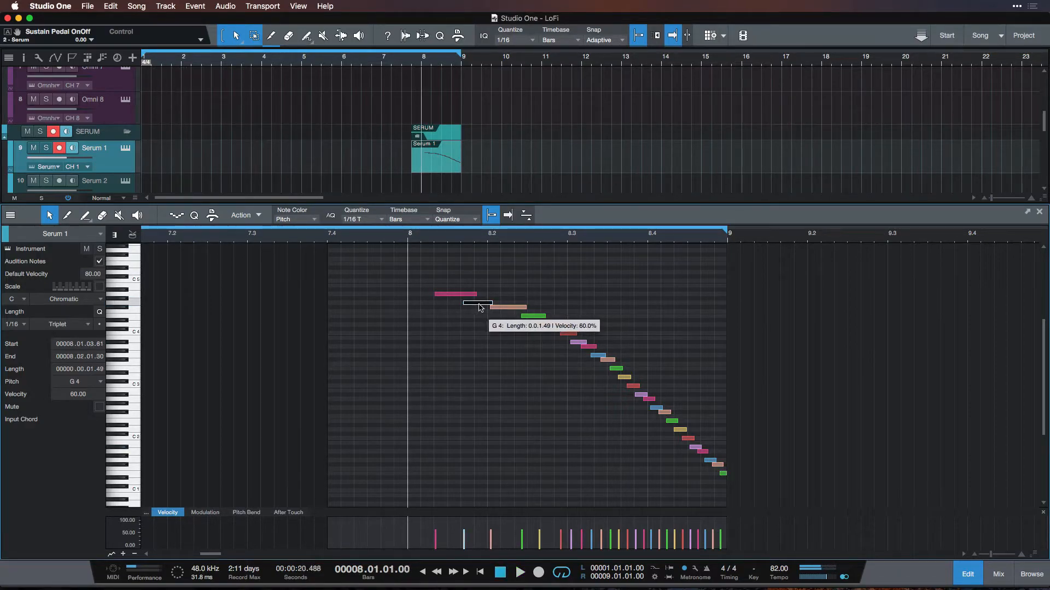
pyautogui.press('space')
pyautogui.press('space')
pyautogui.press('space')
pyautogui.press('space')
pyautogui.click(535, 317)
pyautogui.press('space')
pyautogui.press('space')
pyautogui.press('space')
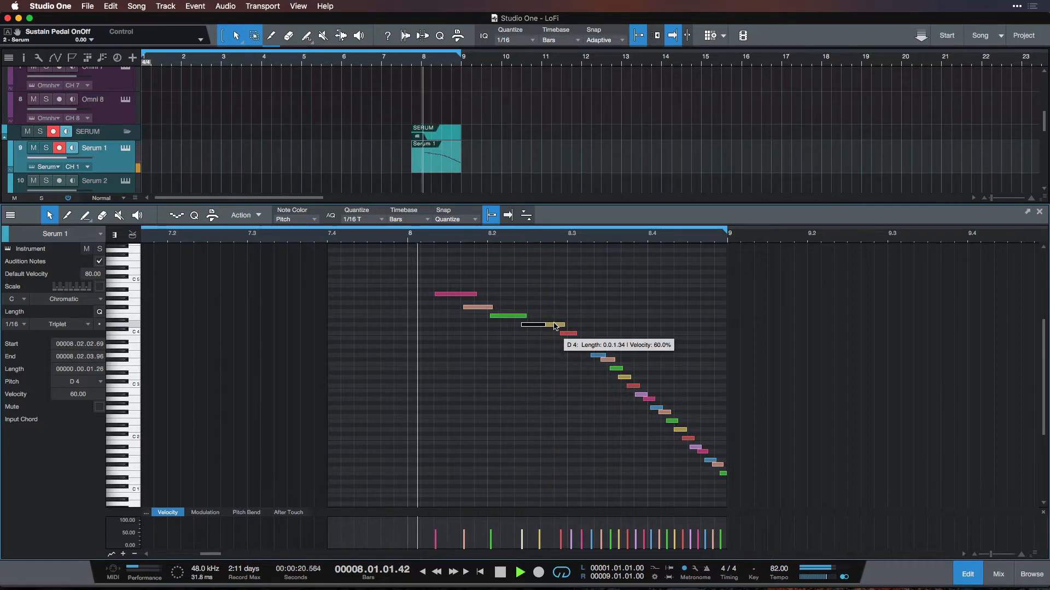
pyautogui.press('space')
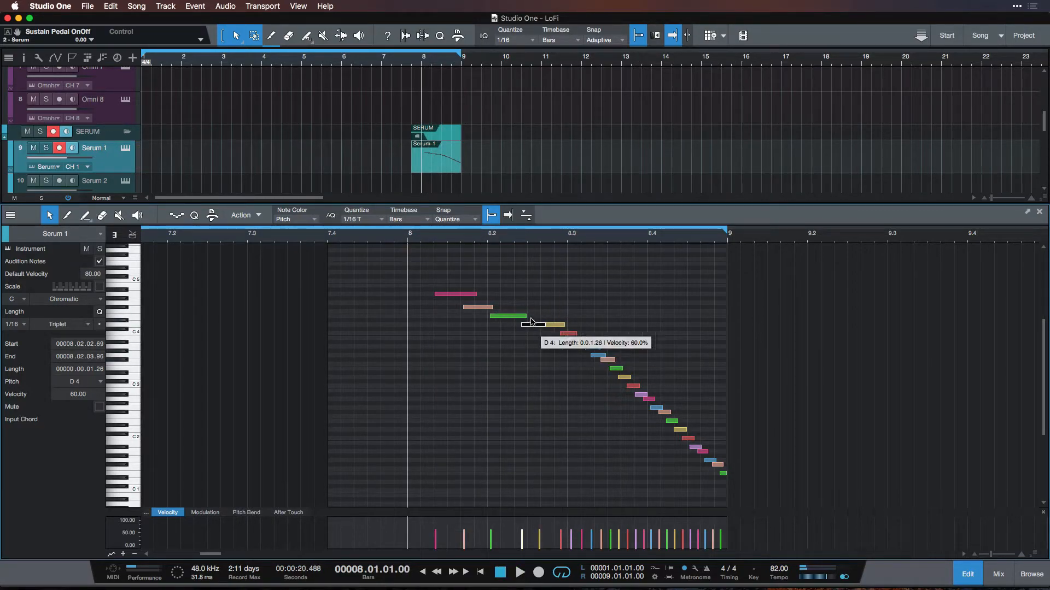
pyautogui.press('space')
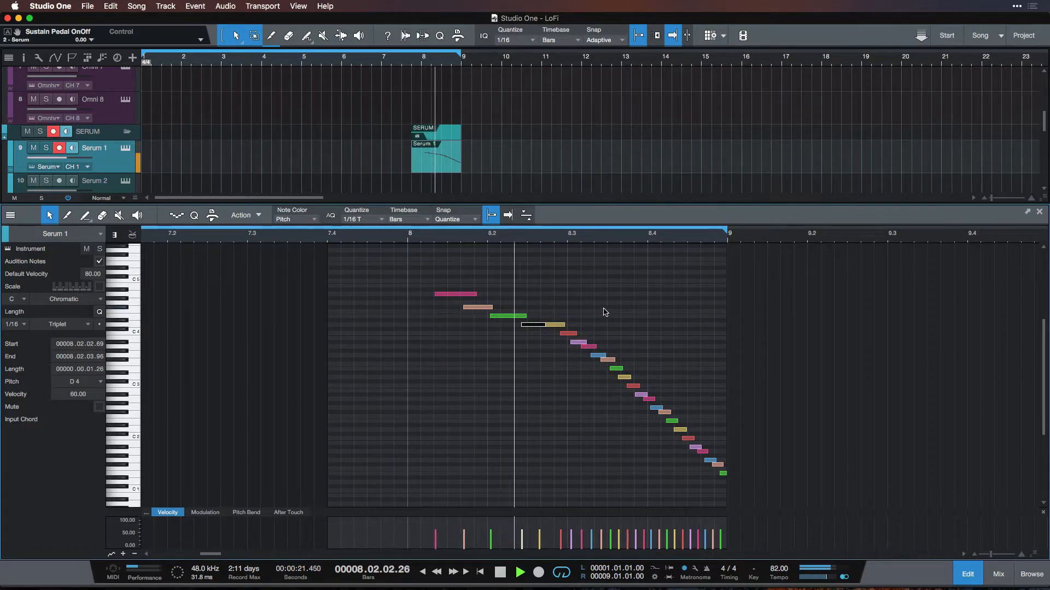
# Lower the fifth and sixth notes of the Serum 1 run to C4 and A#3, and audition from bar 8
pyautogui.press('space')
pyautogui.moveTo(556, 327); pyautogui.dragTo(571, 344)
pyautogui.press('space')
pyautogui.press('space')
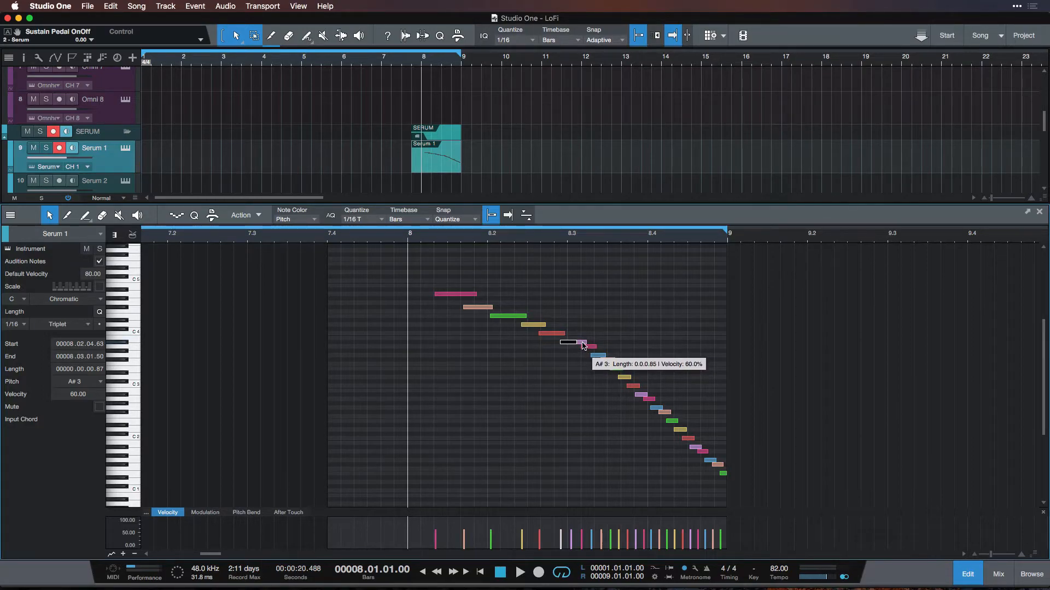
# Shift all Serum 1 notes from A3 to the run's end slightly earlier to close the gap, and audition the result
pyautogui.moveTo(580, 326); pyautogui.dragTo(754, 485)
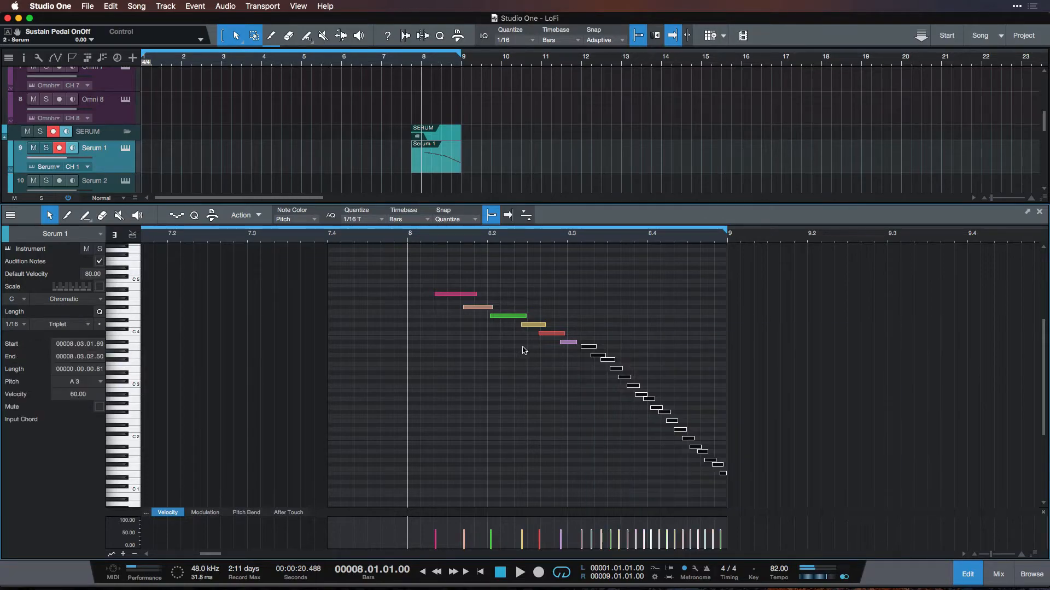
pyautogui.moveTo(588, 348); pyautogui.dragTo(572, 348)
pyautogui.press('space')
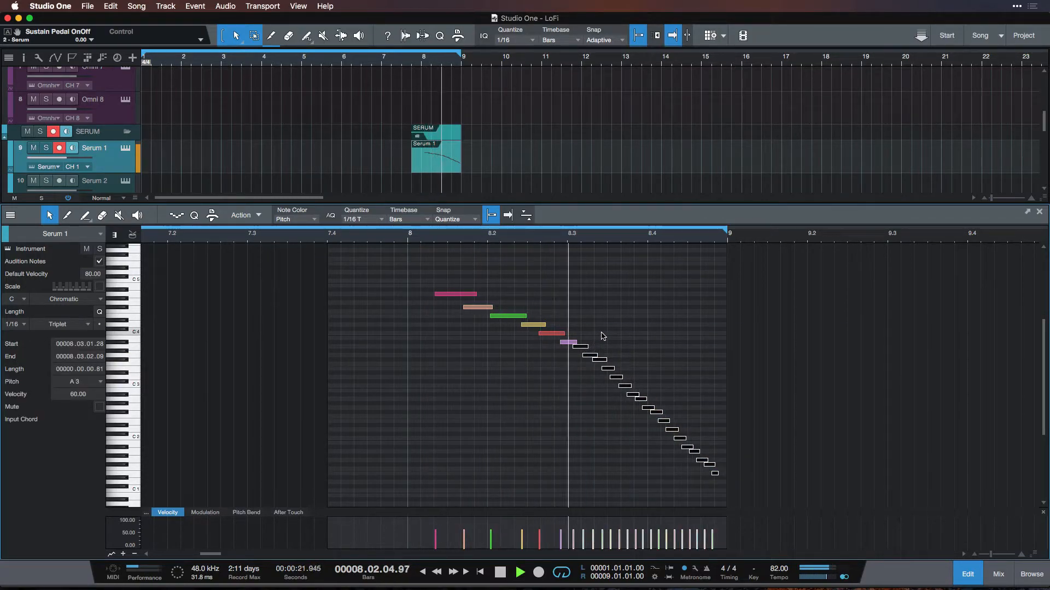
pyautogui.press('space')
pyautogui.press('space')
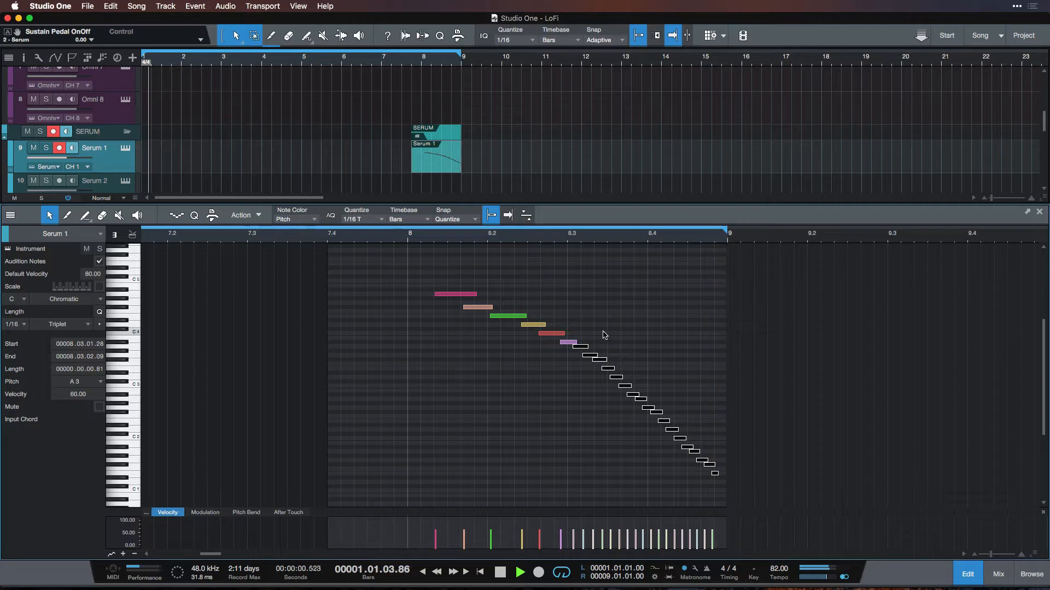
pyautogui.press('space')
# Add Serum 1 pan automation sweeping from hard left near the start of bar 8 to hard right at bar 9
pyautogui.press('F3')
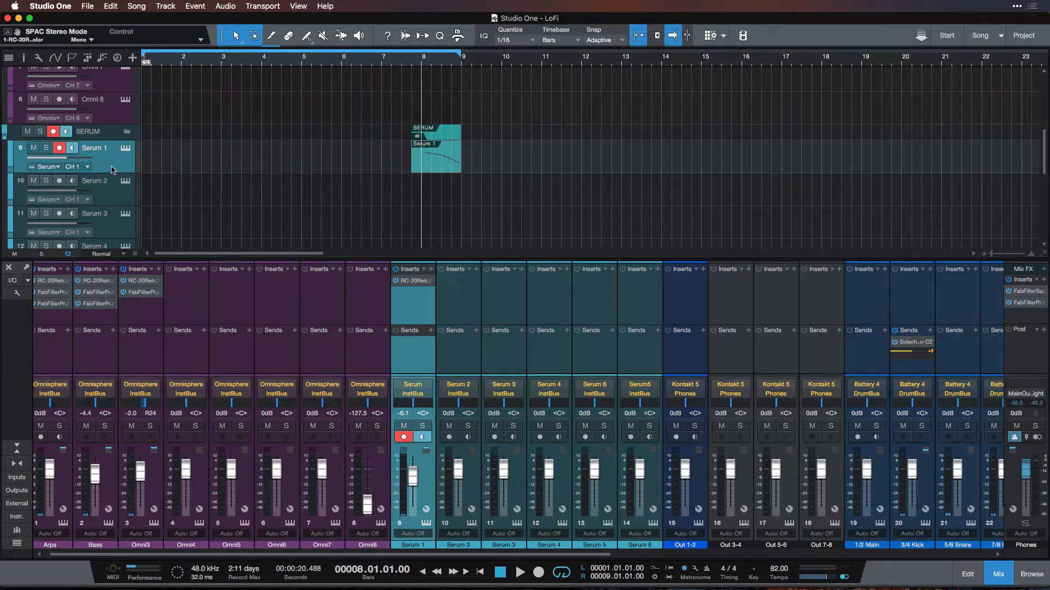
pyautogui.rightClick(422, 406)
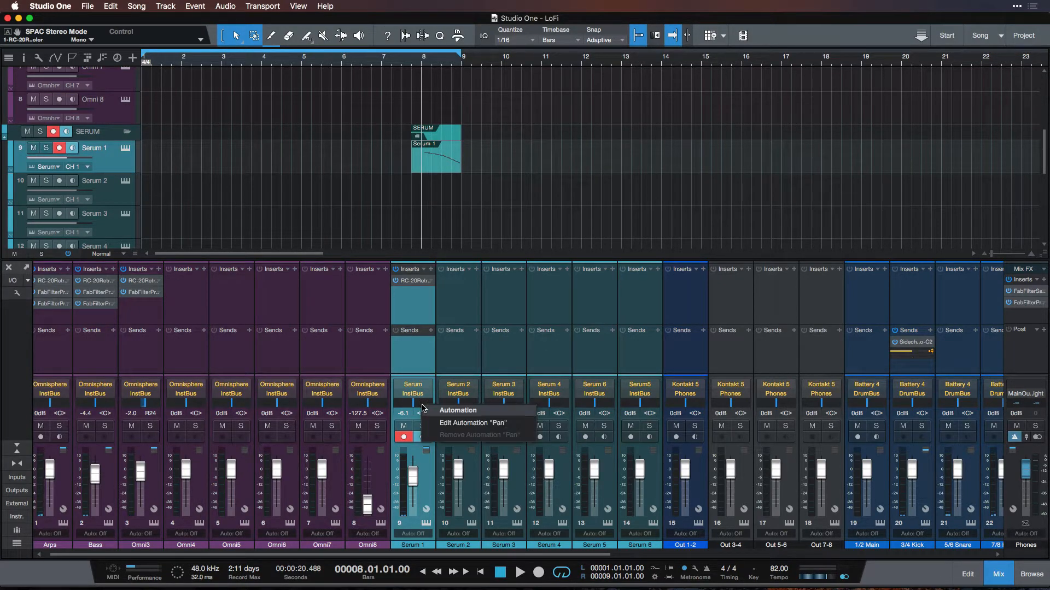
pyautogui.click(473, 423)
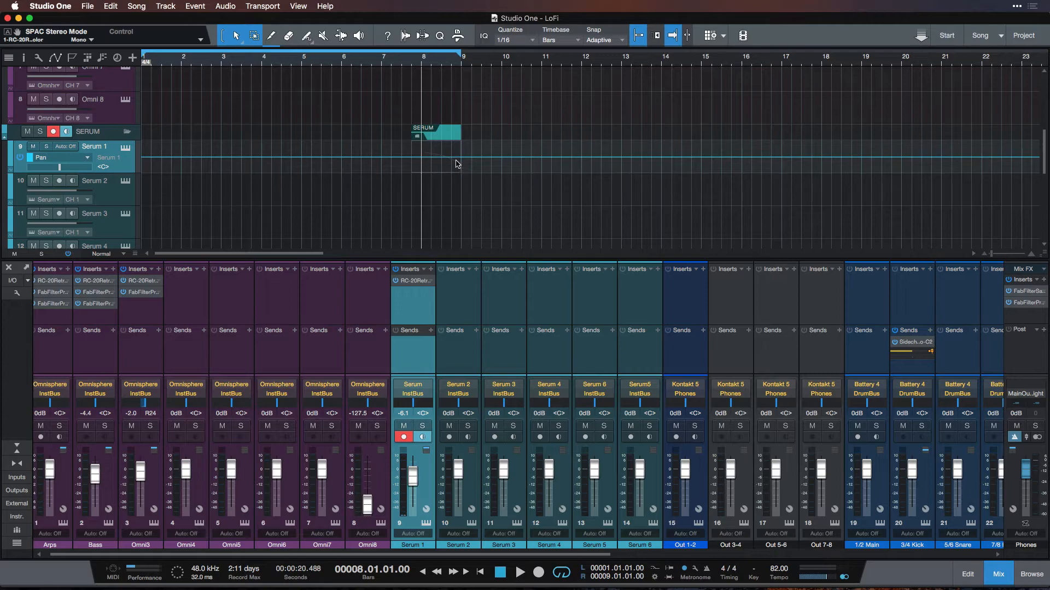
pyautogui.press('e')
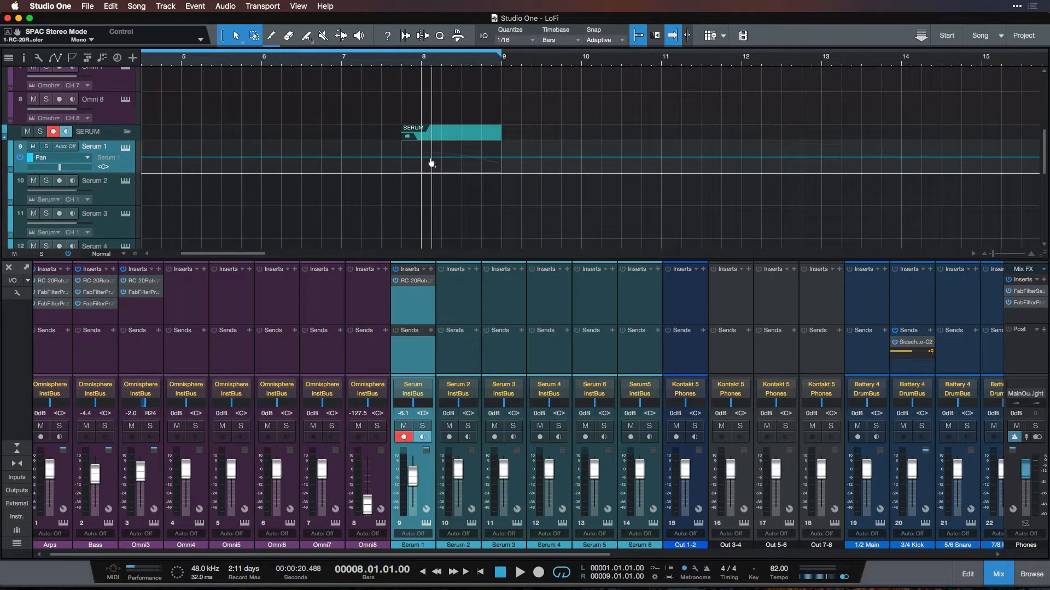
pyautogui.moveTo(428, 162); pyautogui.dragTo(429, 146)
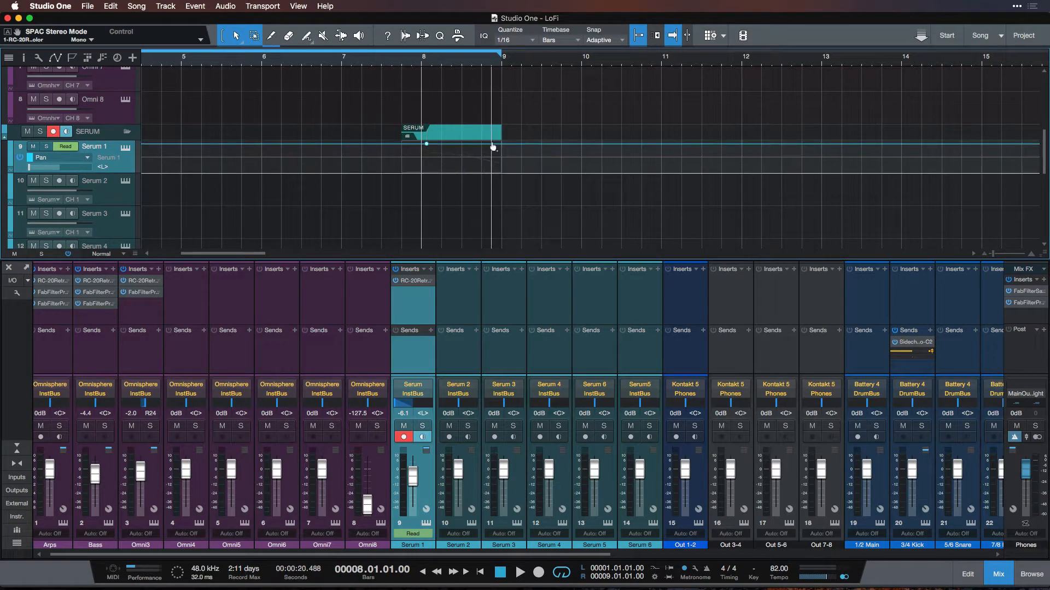
pyautogui.moveTo(502, 149); pyautogui.dragTo(502, 176)
pyautogui.press('space')
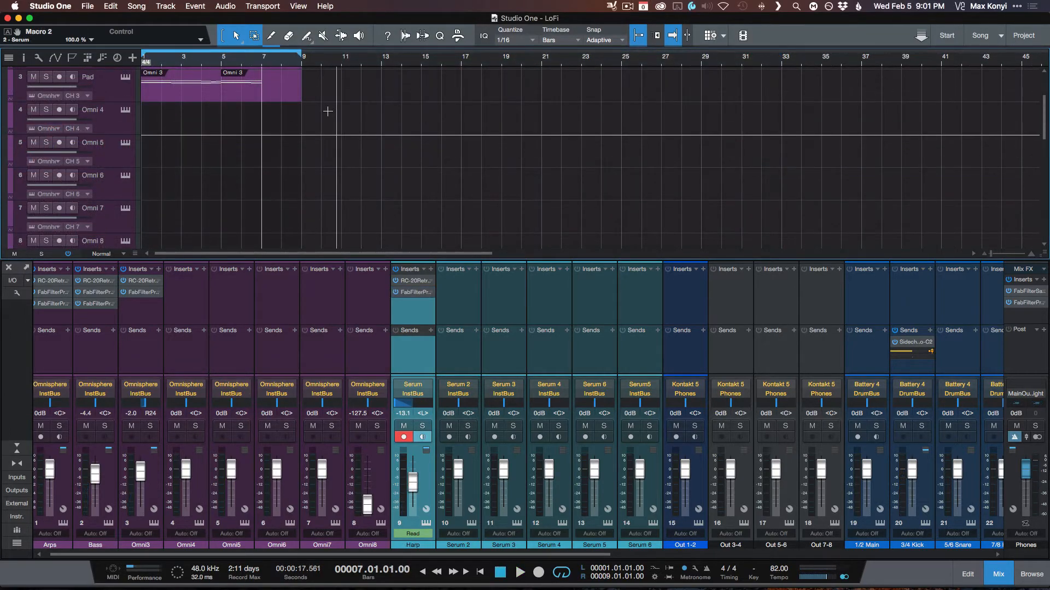
# Open the second Pad clip for note editing and audition the track from bar 8
pyautogui.scroll(3, 262, 136)
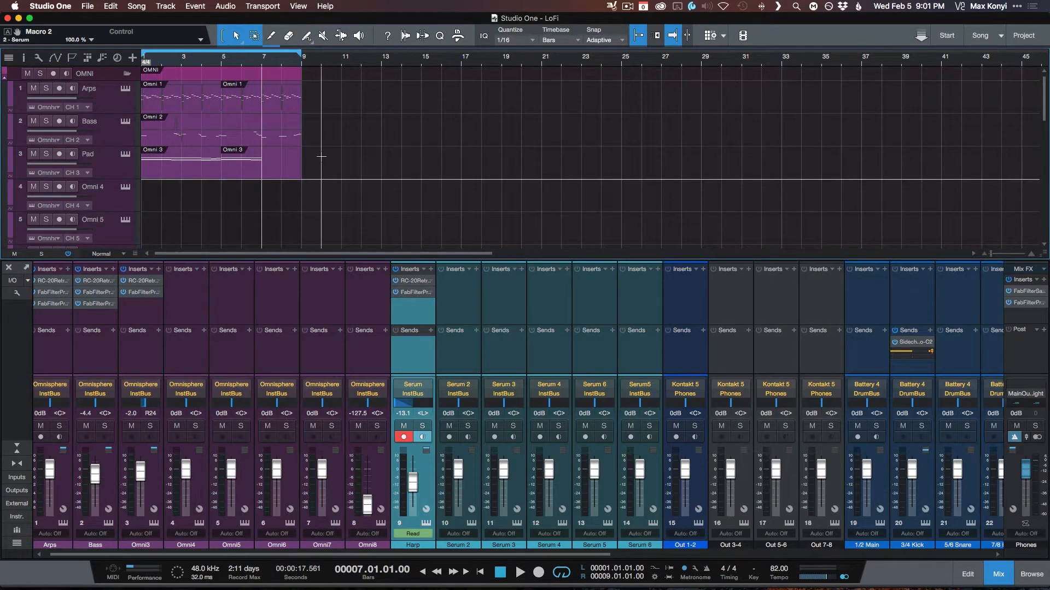
pyautogui.doubleClick(279, 171)
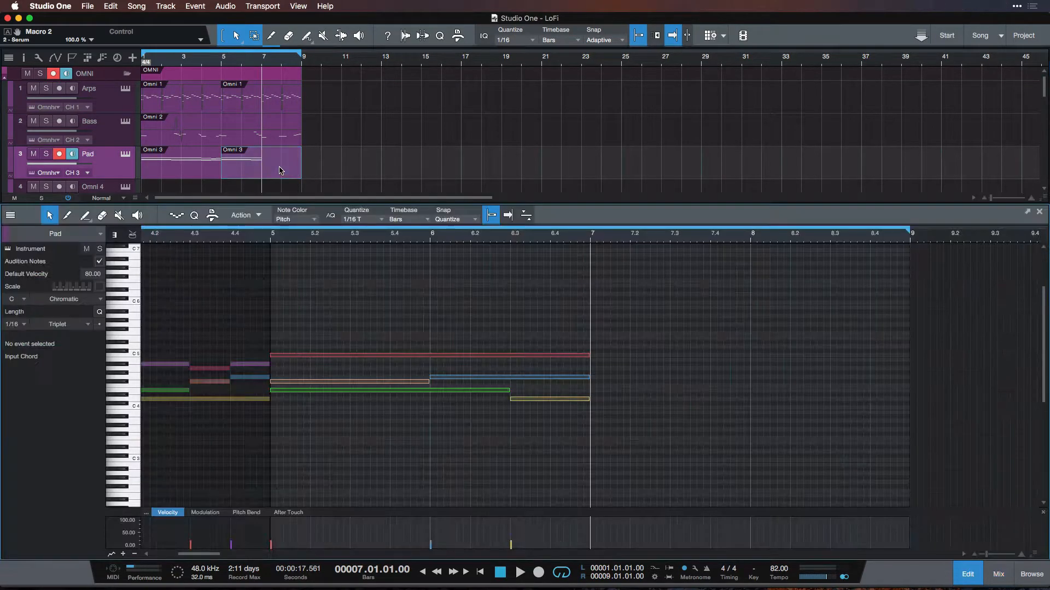
pyautogui.hscroll(-5, 415, 334)
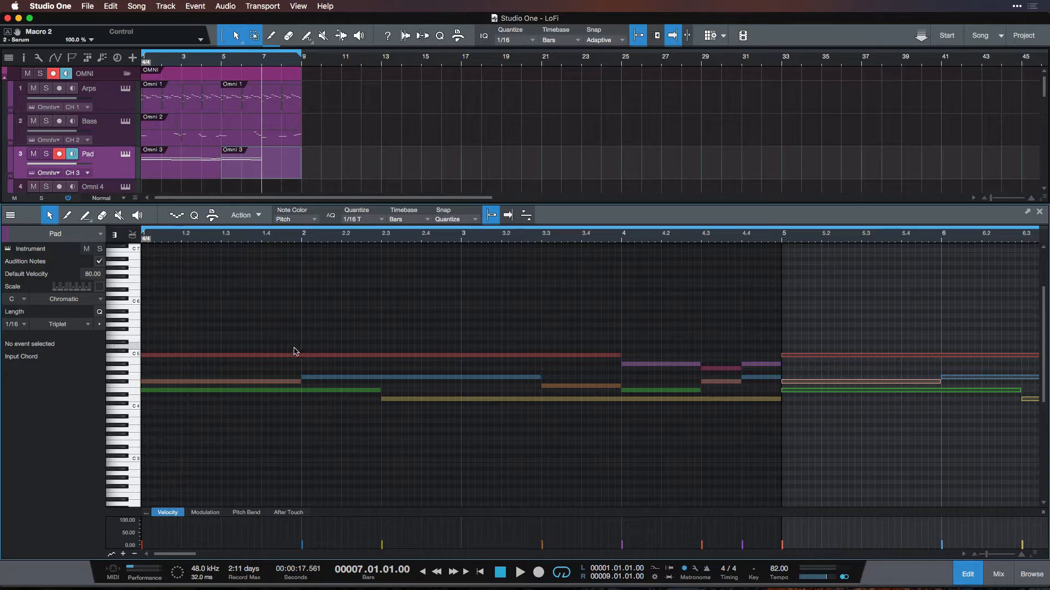
pyautogui.hscroll(8, 389, 352)
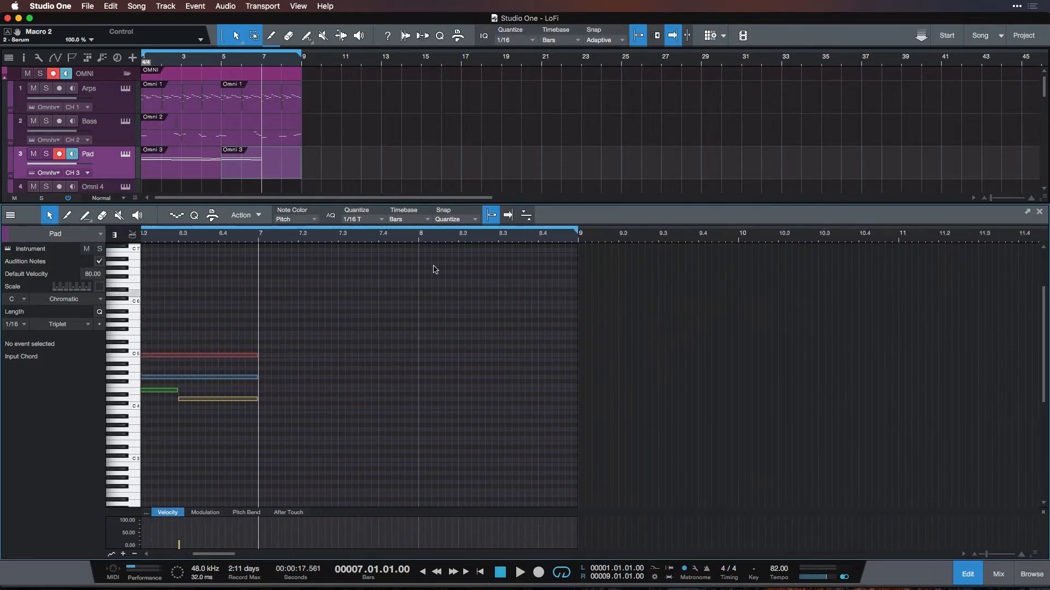
pyautogui.click(443, 236)
pyautogui.press('space')
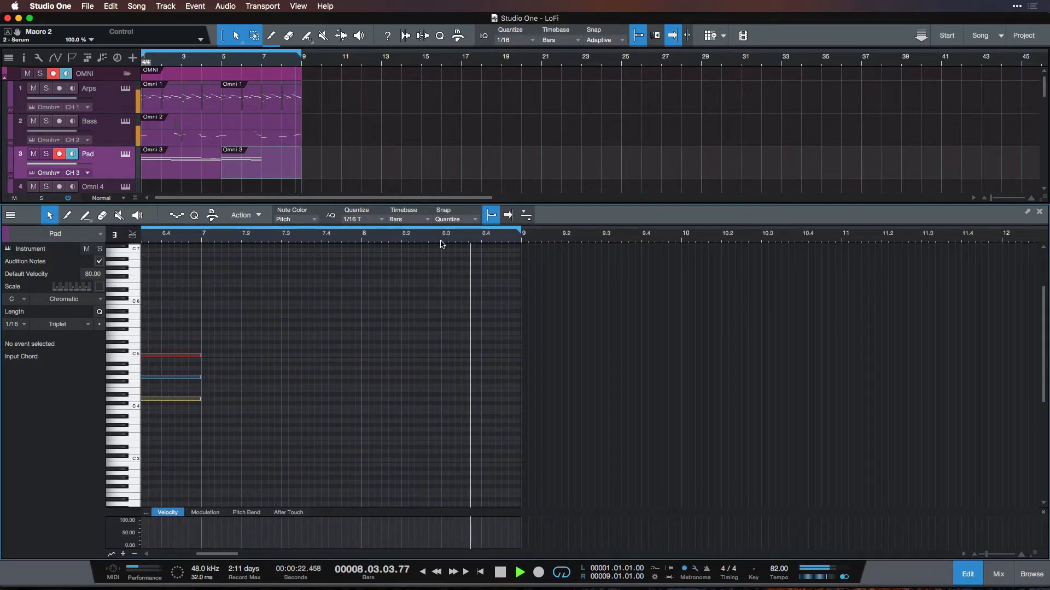
# Add a one-beat, three-note Pad chord at bar 8 beat 4 with C5 on top, matching the pitches that open the clip
pyautogui.press('space')
pyautogui.click(484, 240)
pyautogui.hscroll(-1, 489, 394)
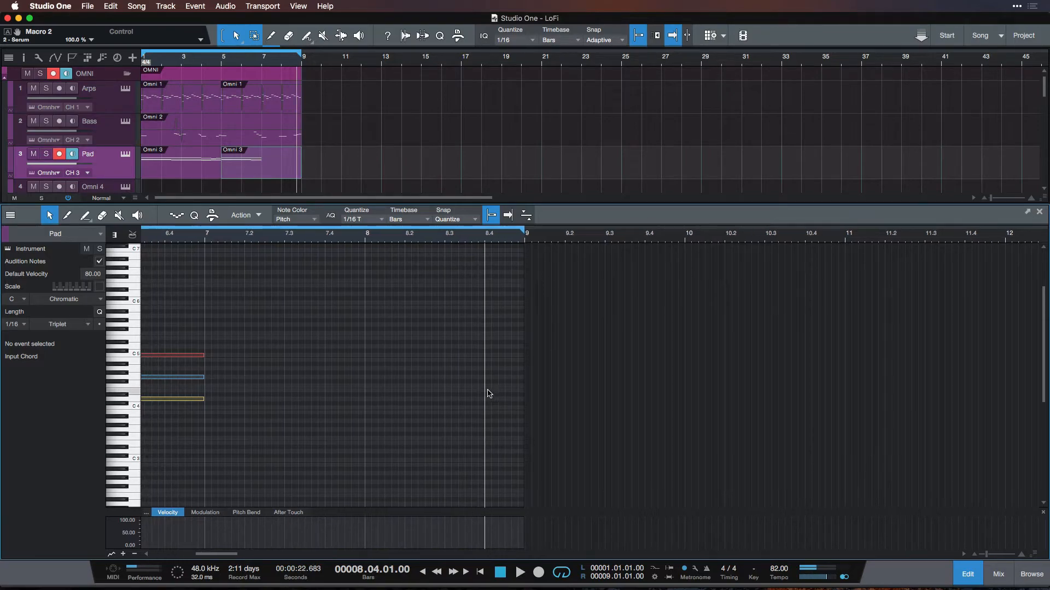
pyautogui.moveTo(488, 392)
pyautogui.mouseDown()
pyautogui.moveTo(511, 393)
pyautogui.moveTo(504, 360)
pyautogui.mouseUp()
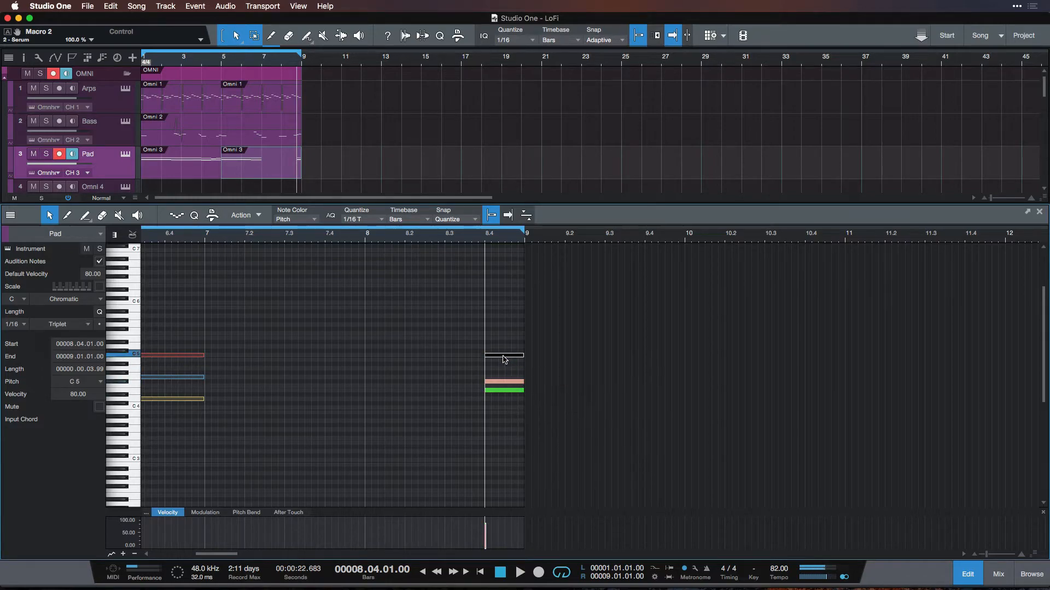
pyautogui.click(407, 326)
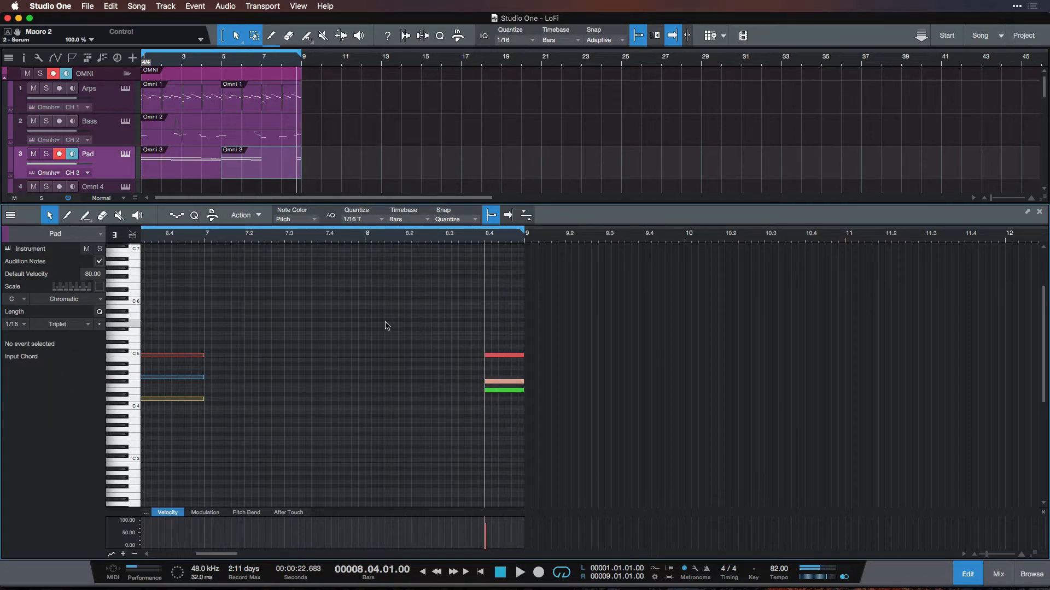
# Set the Pad patch's pitch bend range in Omnisphere to 12 down and 12 up
pyautogui.click(125, 156)
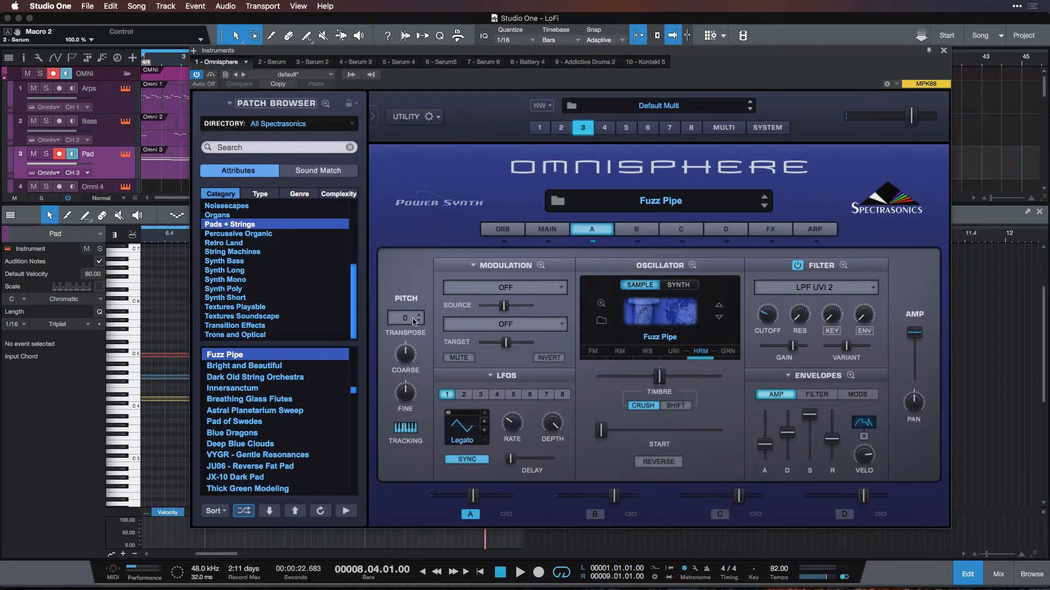
pyautogui.click(548, 230)
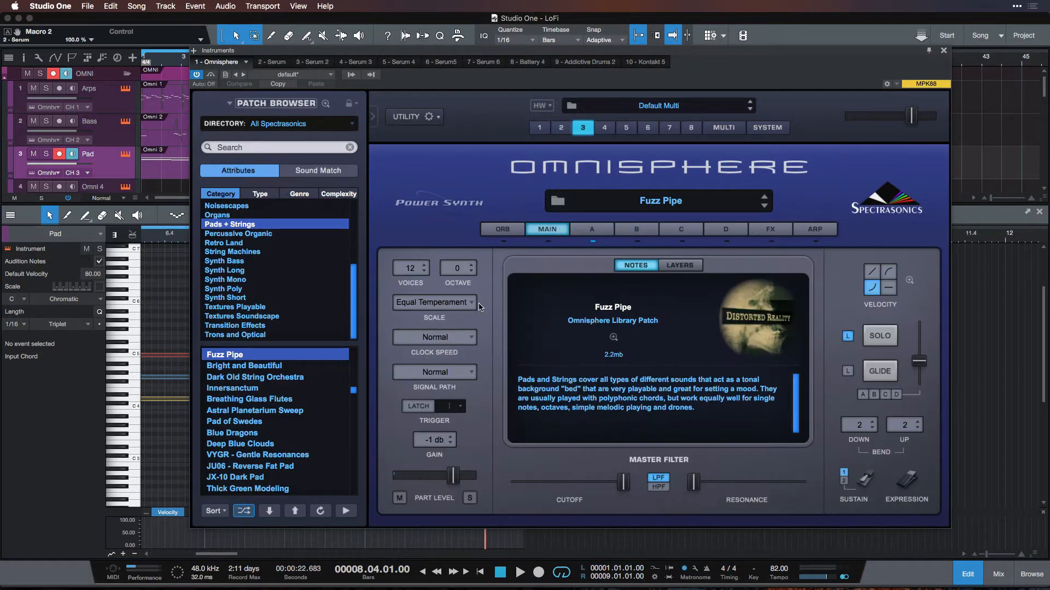
pyautogui.click(859, 426)
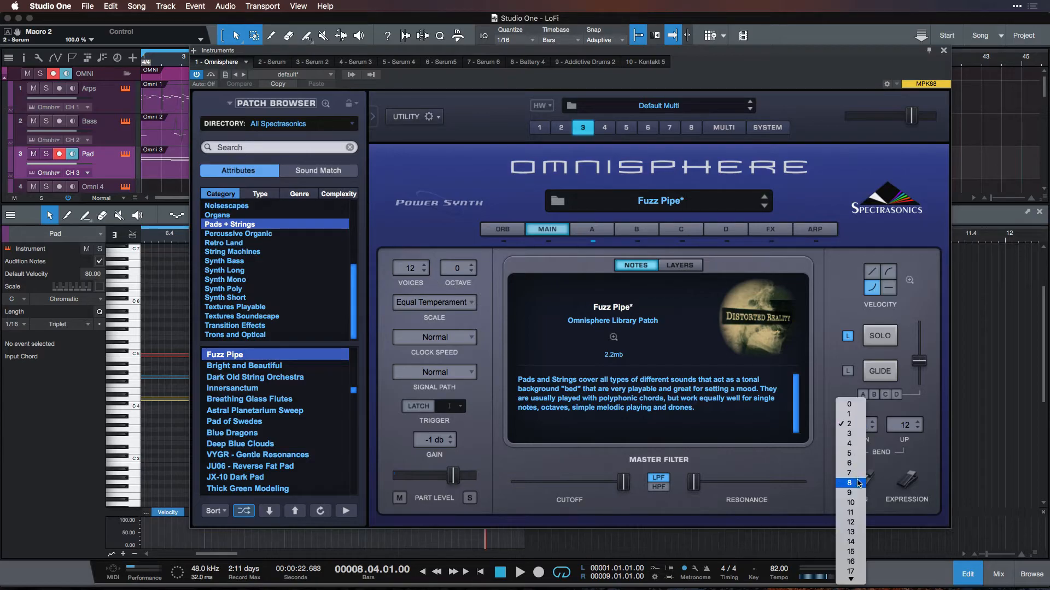
pyautogui.click(853, 523)
pyautogui.click(943, 50)
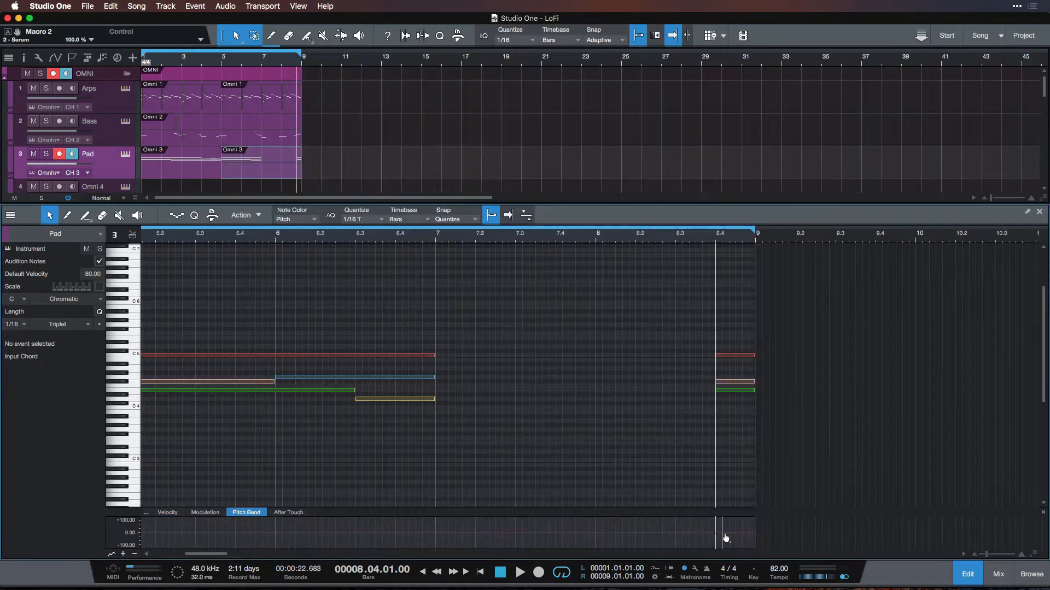
# Draw Pad pitch bend falling from 0 at bar 8 beat 3 to -100 at beat 4 and back to 0 at bar 9, and audition it
pyautogui.moveTo(715, 535); pyautogui.dragTo(758, 534)
pyautogui.press('space')
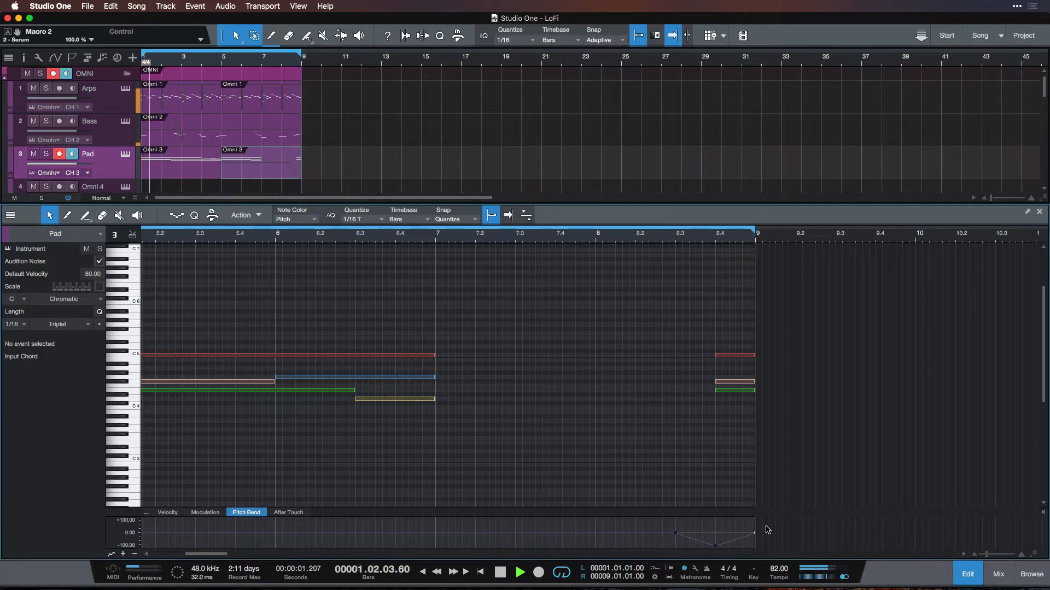
pyautogui.scroll(-1, 750, 506)
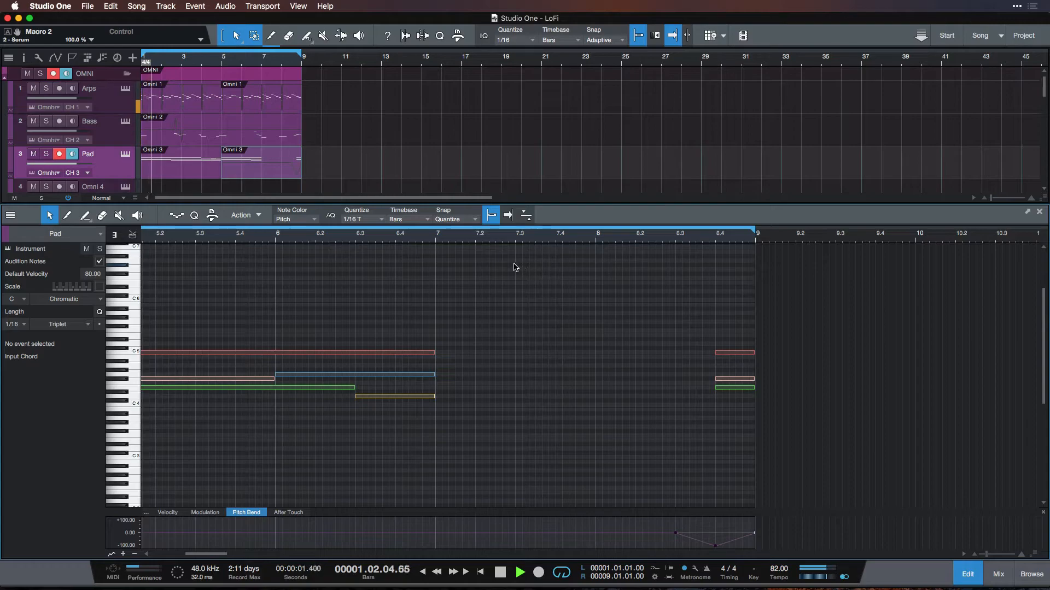
pyautogui.press('F2')
pyautogui.press('space')
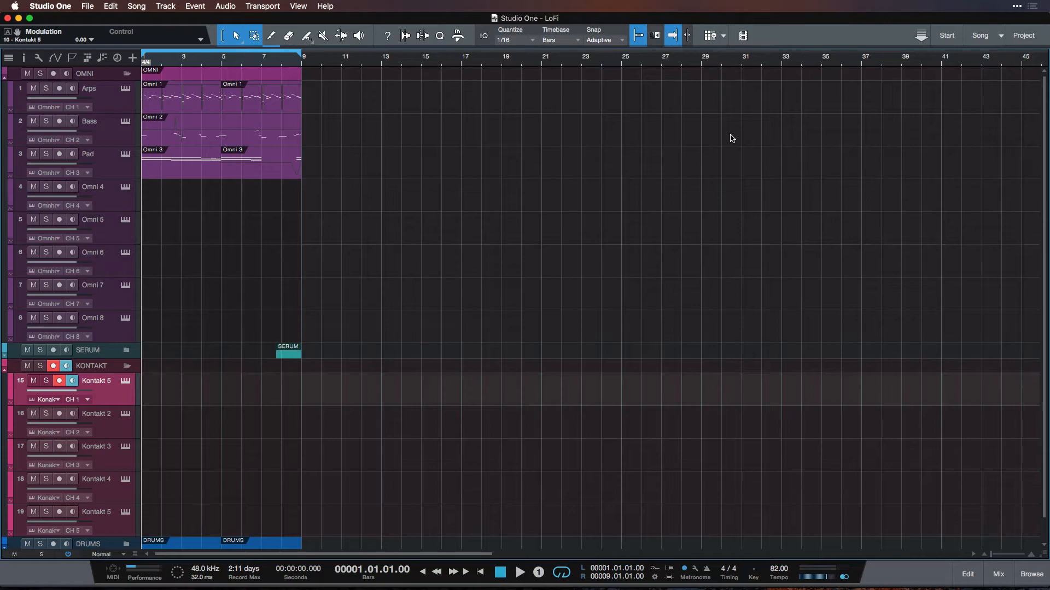
# Record a Kontakt 5 melody with modulation moves over the eight-bar loop and open the recorded clip for note editing
pyautogui.press('KP_Multiply')
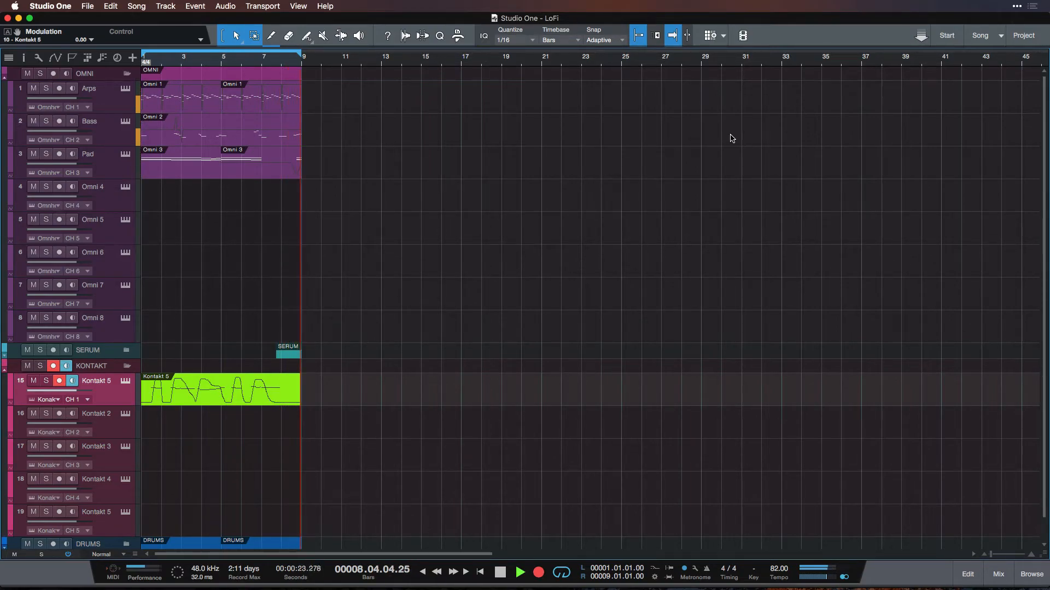
pyautogui.press('space')
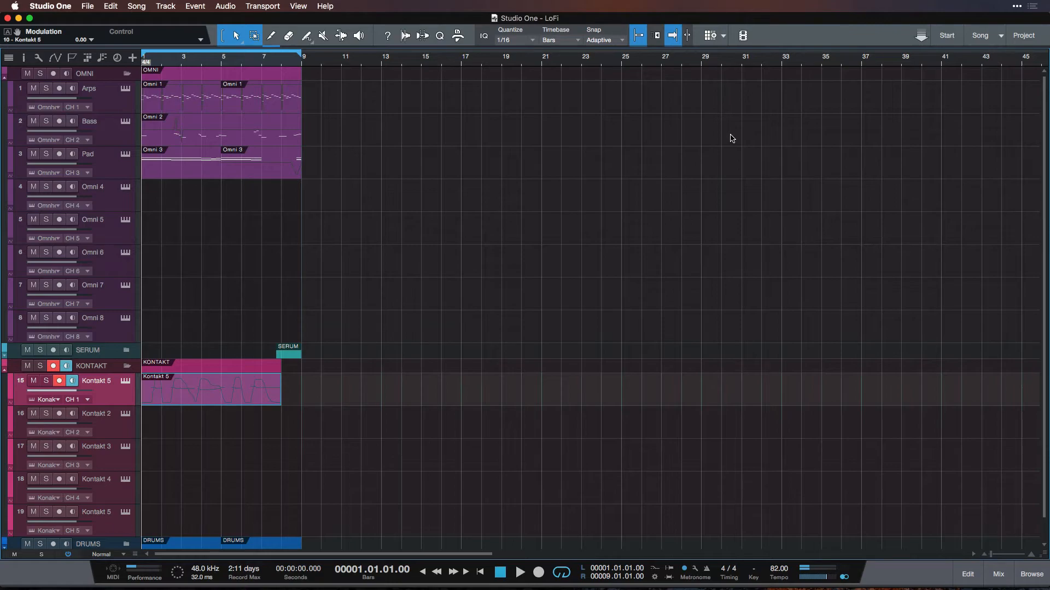
pyautogui.doubleClick(250, 400)
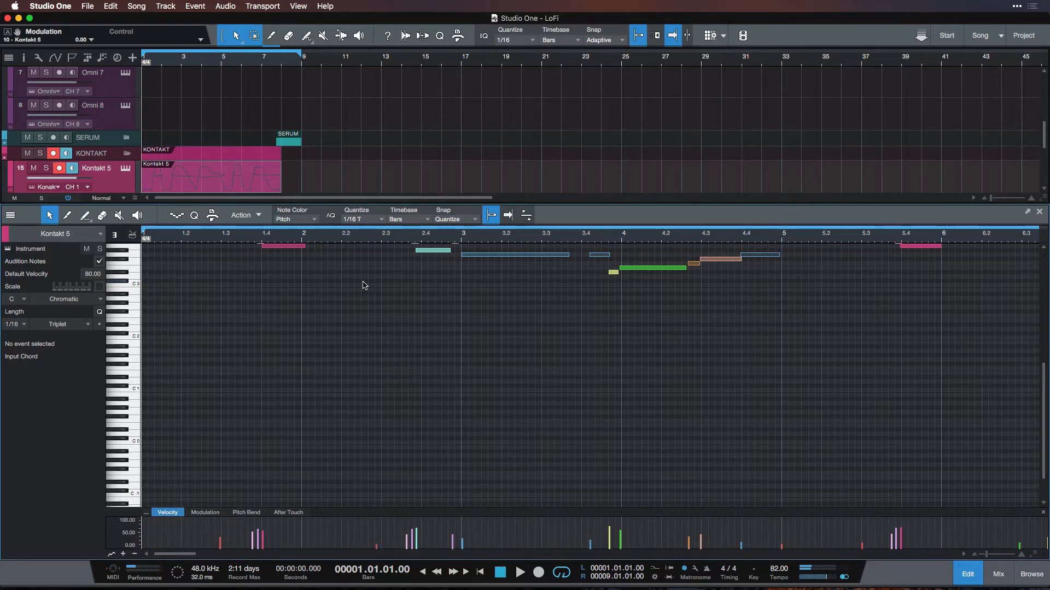
# Clear the Kontakt 5 solo and audition its part within the full mix
pyautogui.scroll(5, 601, 285)
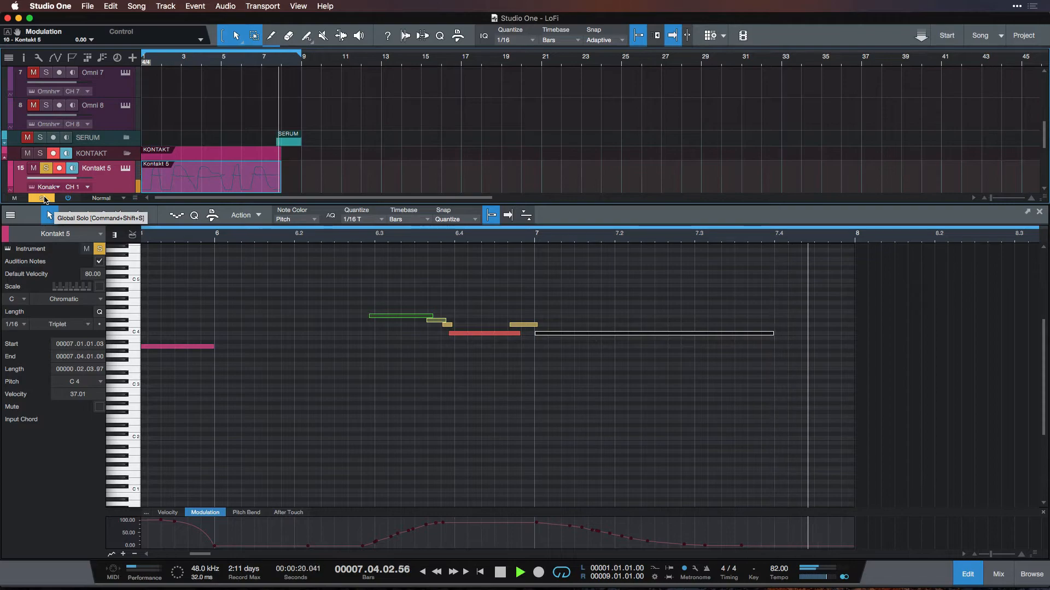
pyautogui.click(43, 199)
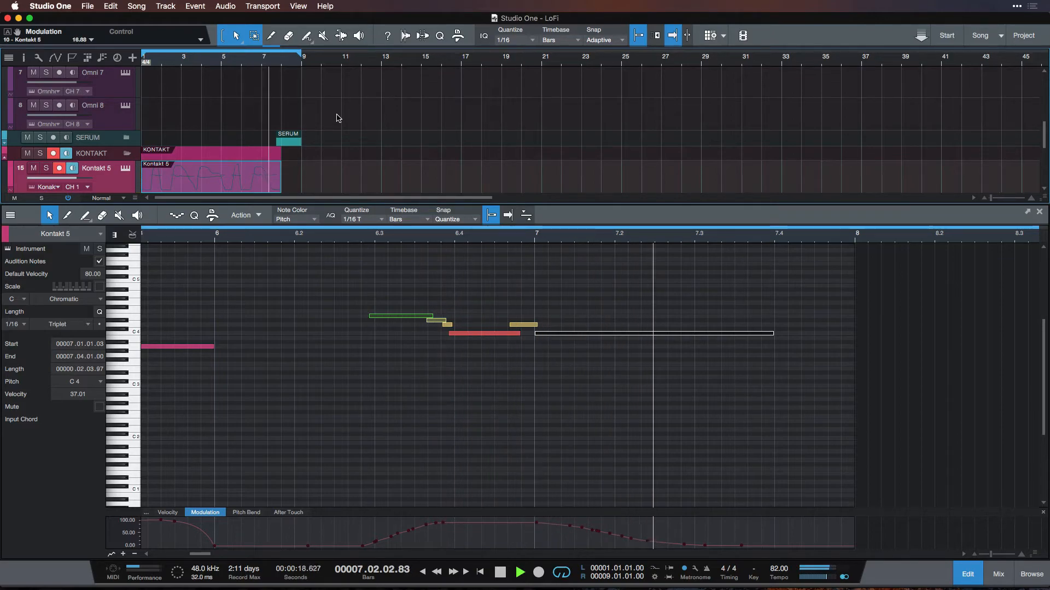
pyautogui.press('space')
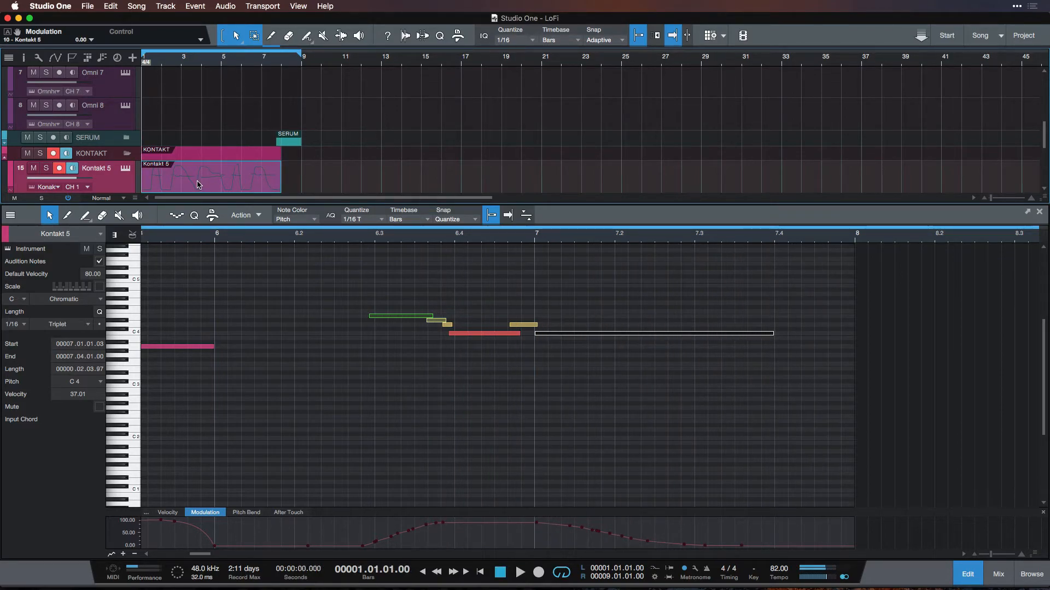
# Examine the opening notes of the Kontakt 5 part, sounding the first C4 and the following A3, and play from bar 1
pyautogui.click(340, 300)
pyautogui.hscroll(-15, 429, 352)
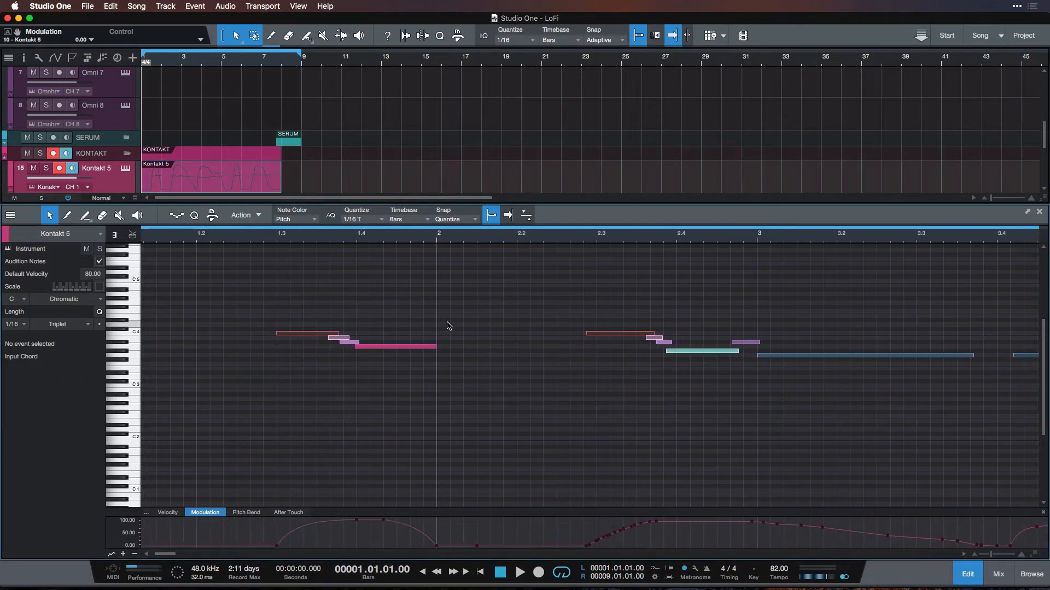
pyautogui.press('w')
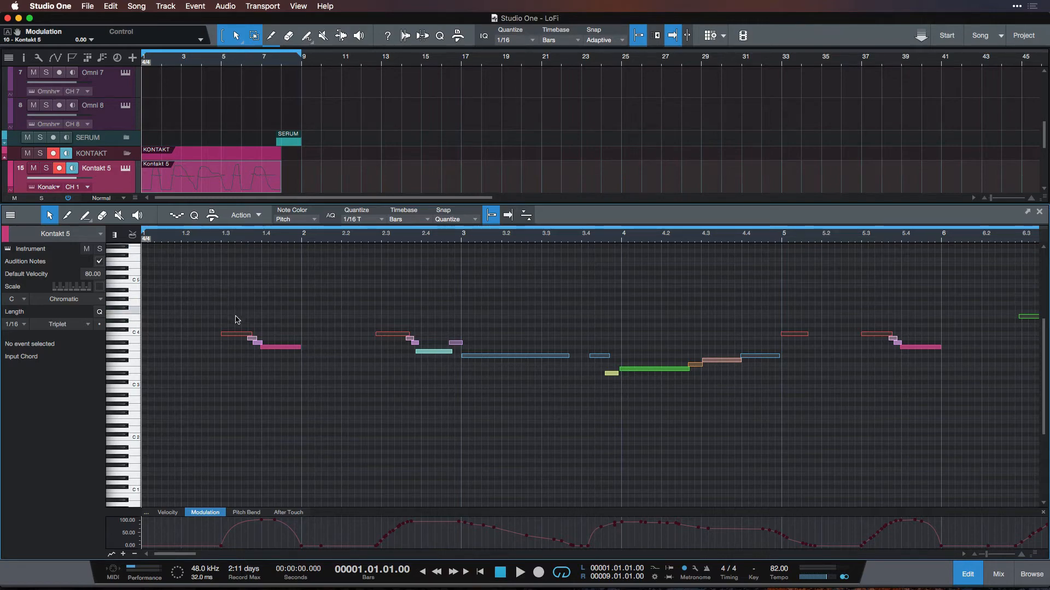
pyautogui.click(236, 333)
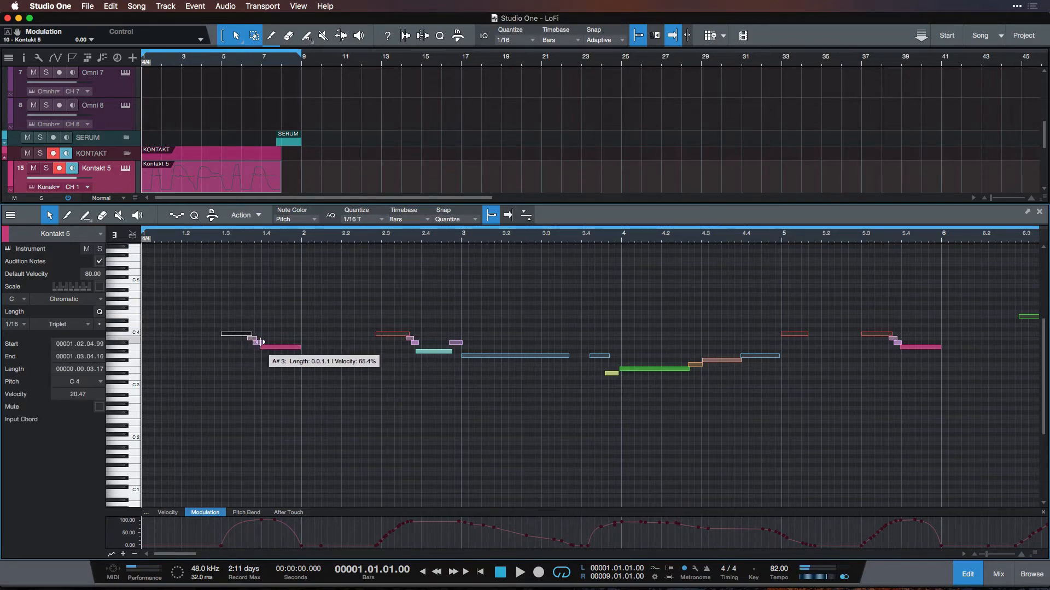
pyautogui.click(265, 346)
pyautogui.press('space')
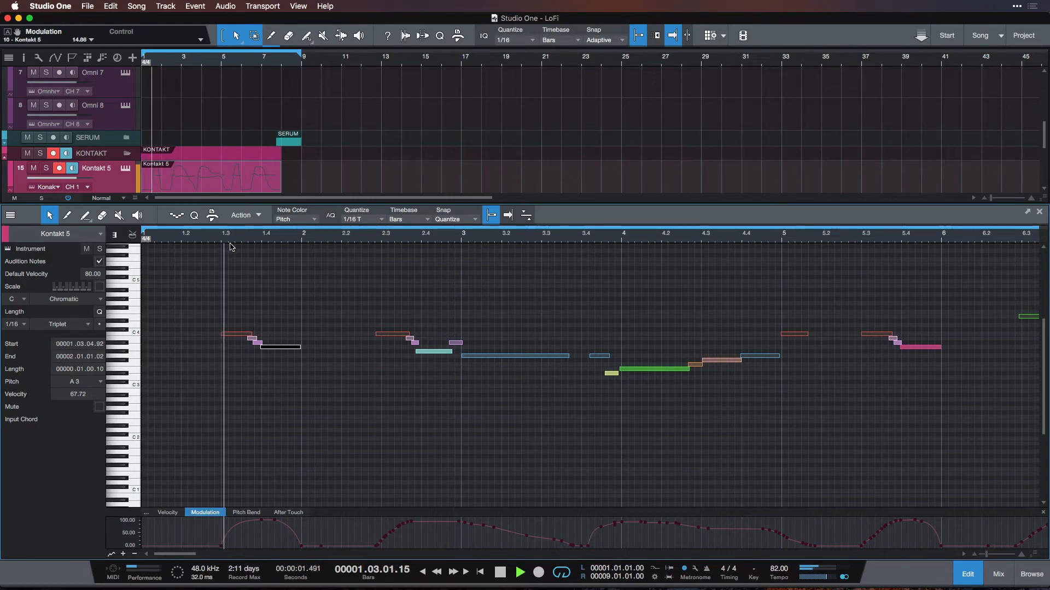
# Audition the Kontakt 5 phrase from bar 2, sounding its first C4 and the G#3 that follows
pyautogui.press('space')
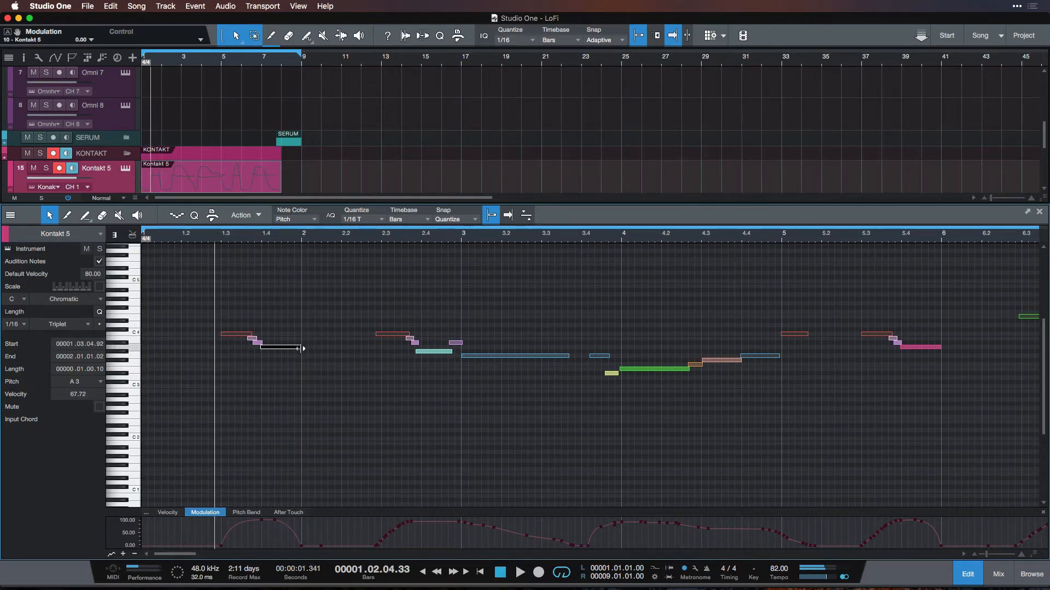
pyautogui.click(302, 241)
pyautogui.press('space')
pyautogui.press('space')
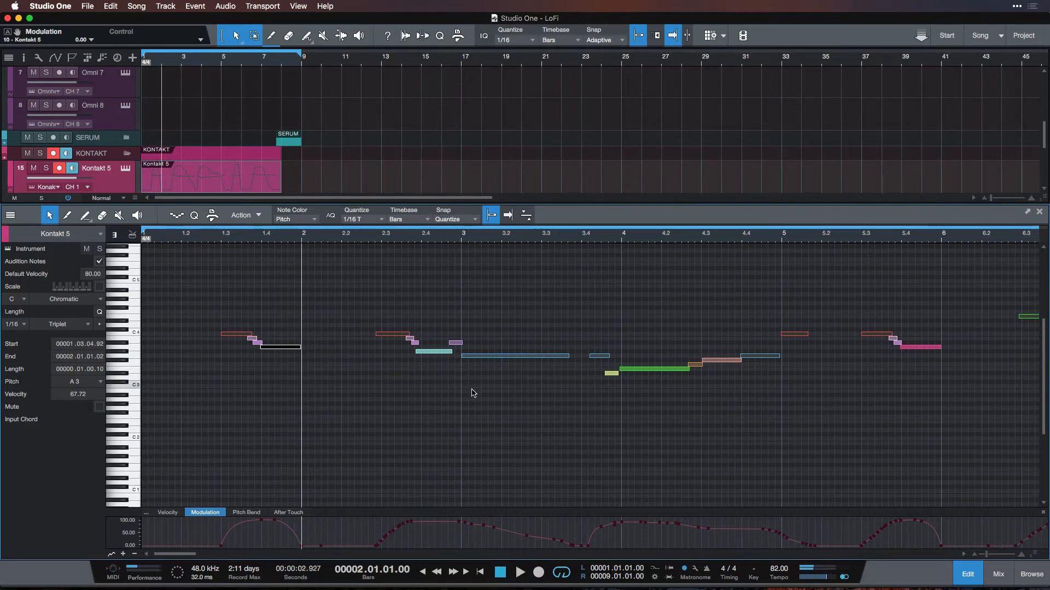
pyautogui.click(403, 335)
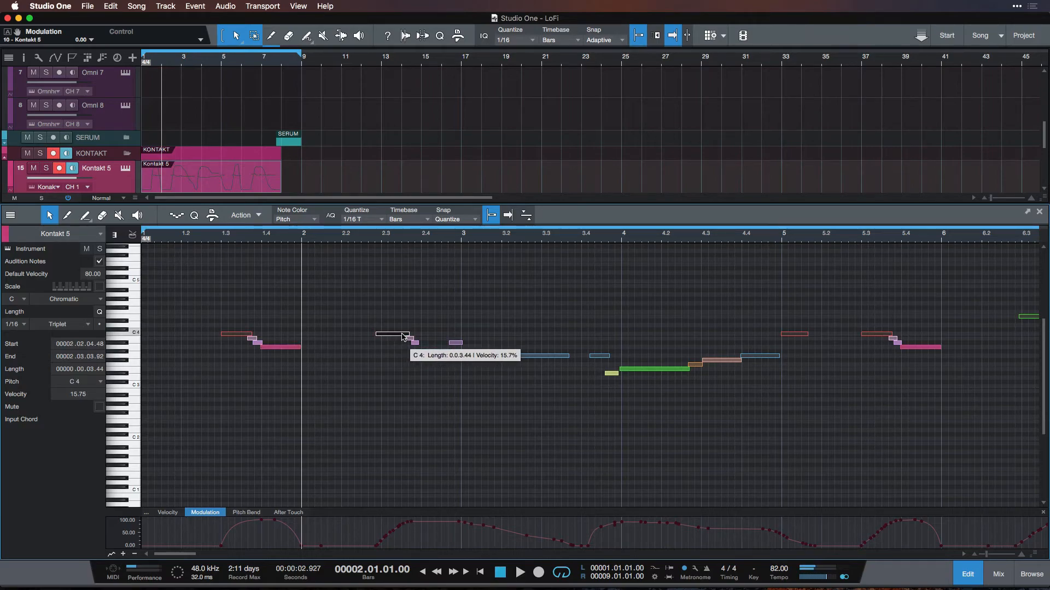
pyautogui.click(427, 353)
pyautogui.press('space')
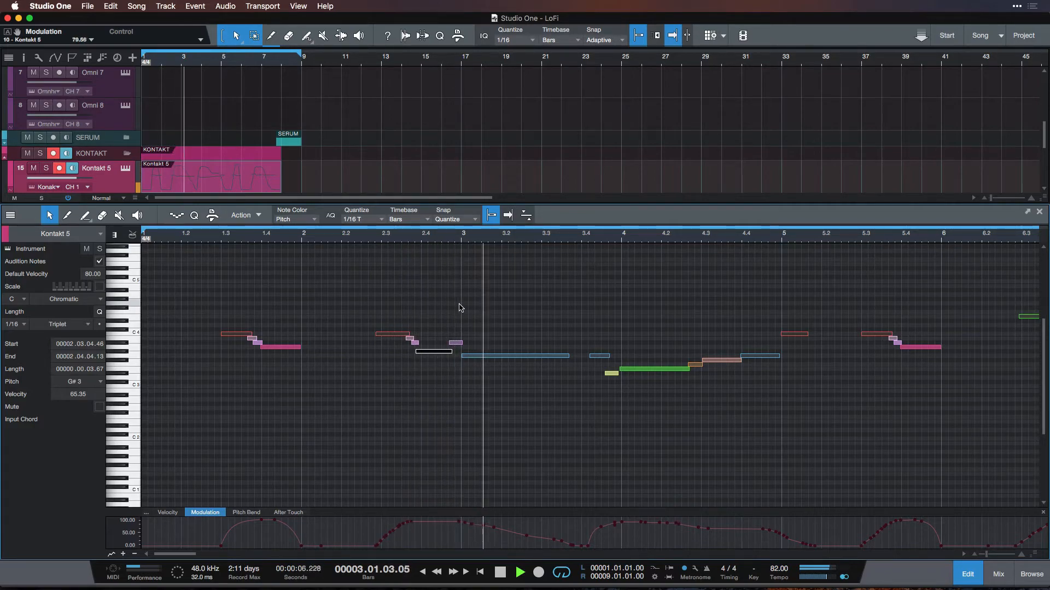
pyautogui.press('space')
# Play the middle of the Kontakt 5 melody from bar 3 and again from bar 3 beat 4
pyautogui.click(460, 240)
pyautogui.press('space')
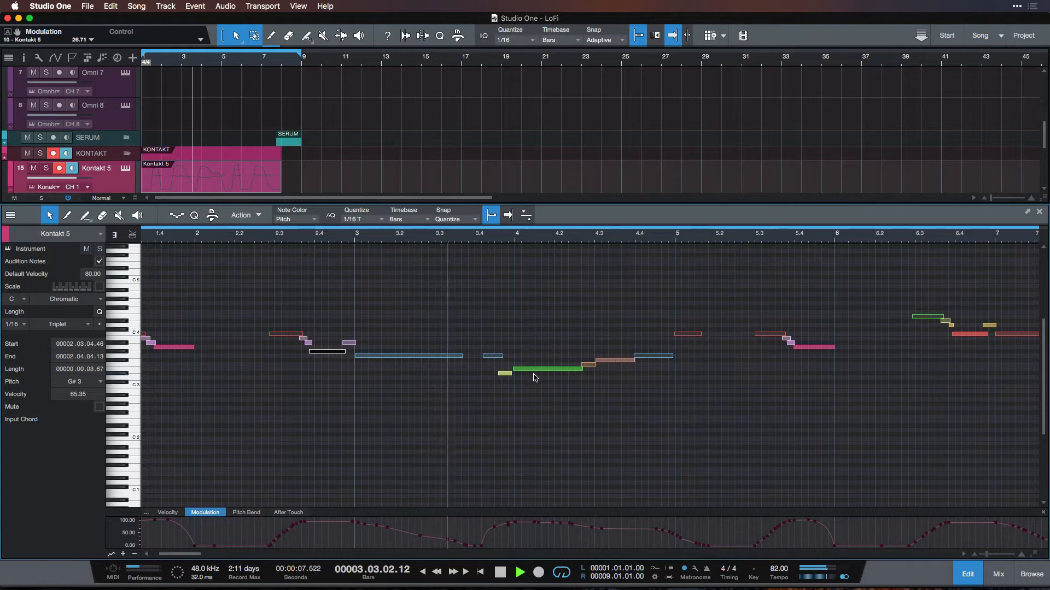
pyautogui.click(510, 385)
pyautogui.press('space')
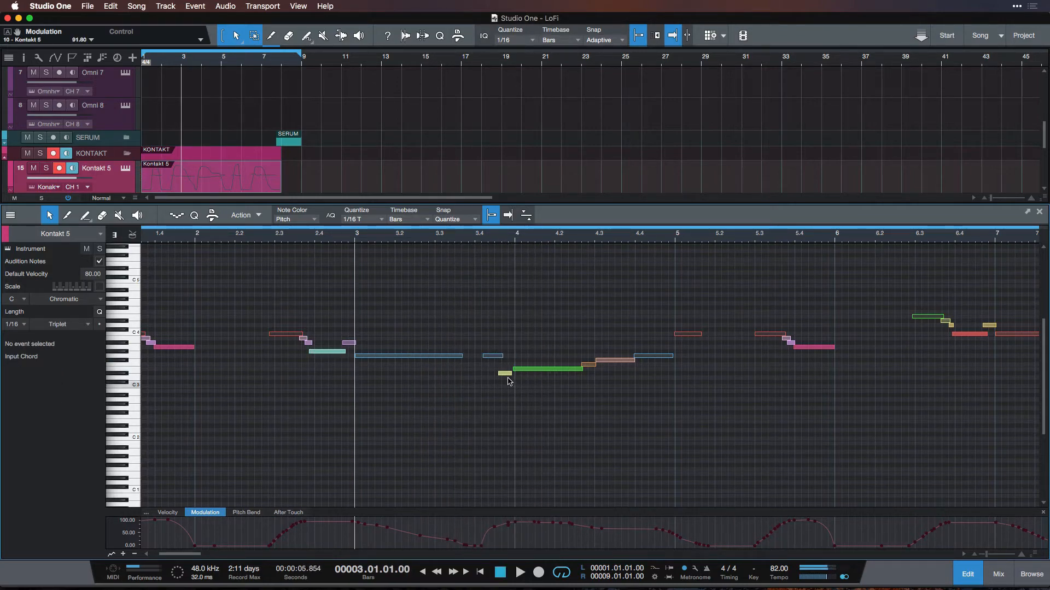
pyautogui.click(484, 249)
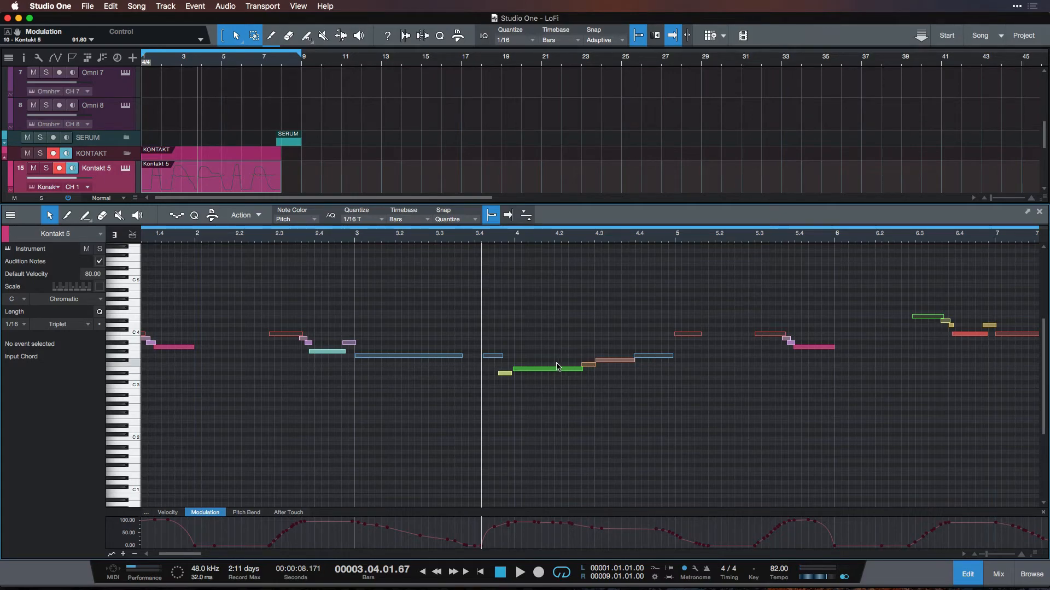
pyautogui.press('space')
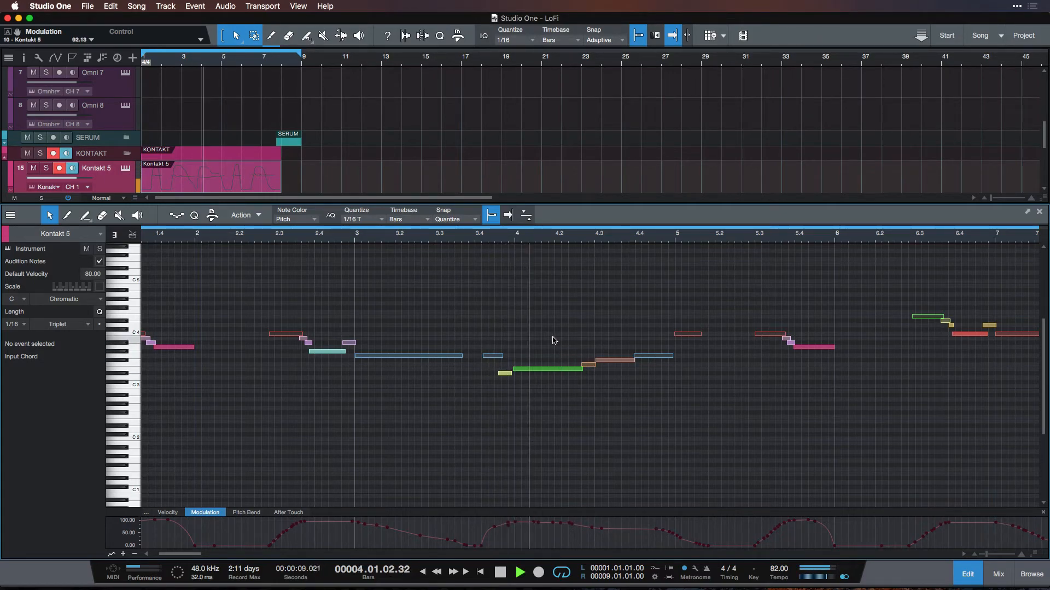
pyautogui.press('space')
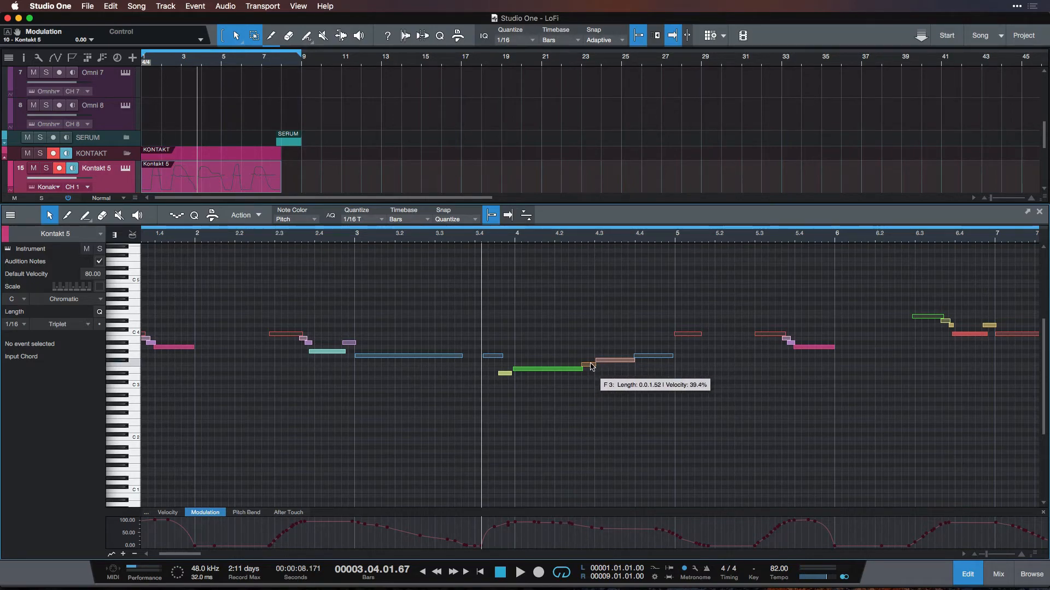
pyautogui.press('space')
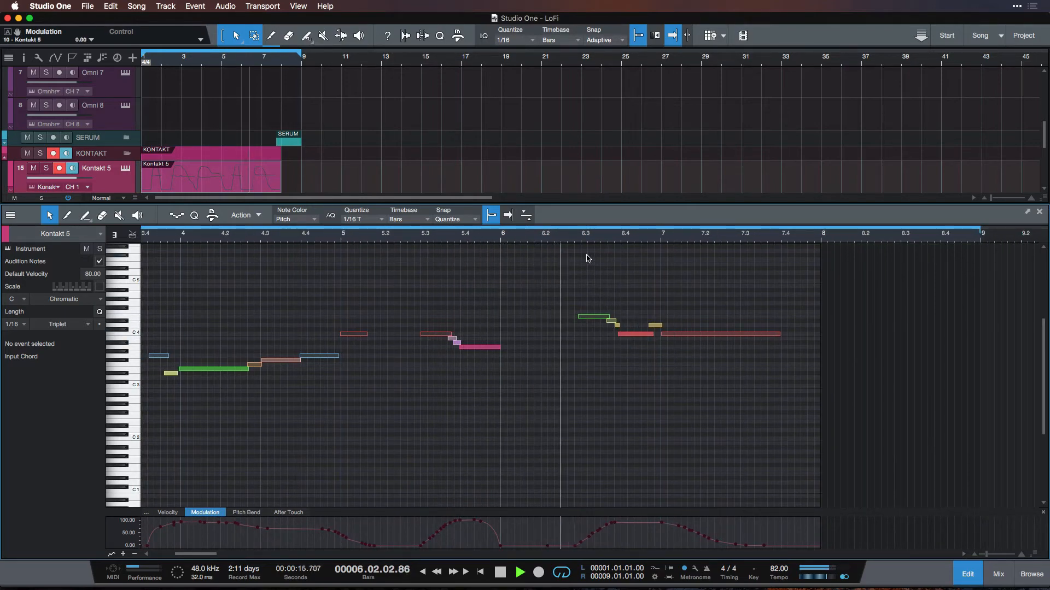
pyautogui.press('space')
# Play the closing Kontakt 5 phrase from bar 6 beat 3 and again from bar 7
pyautogui.click(583, 243)
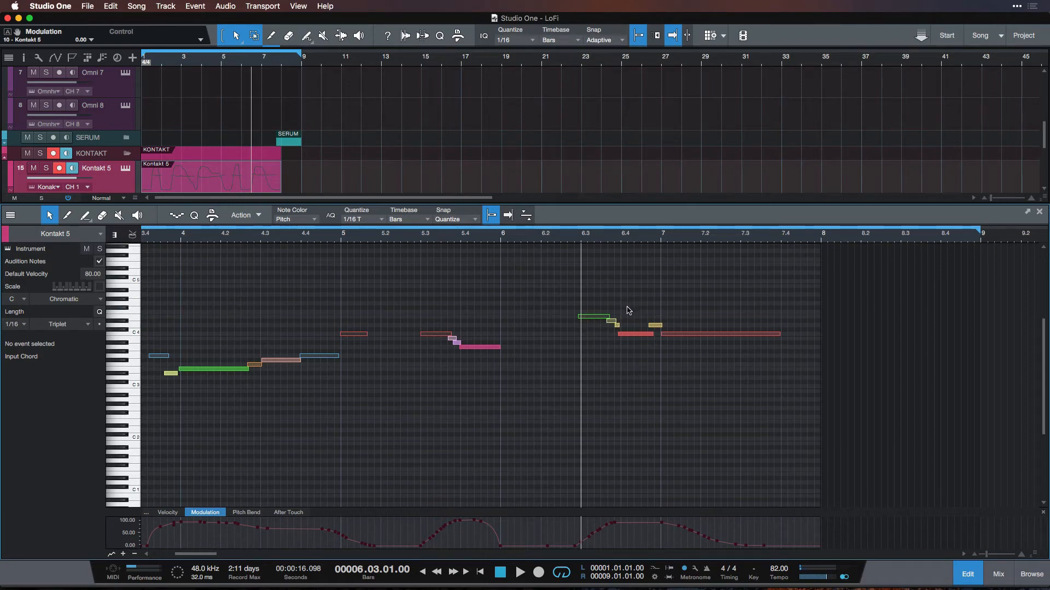
pyautogui.press('space')
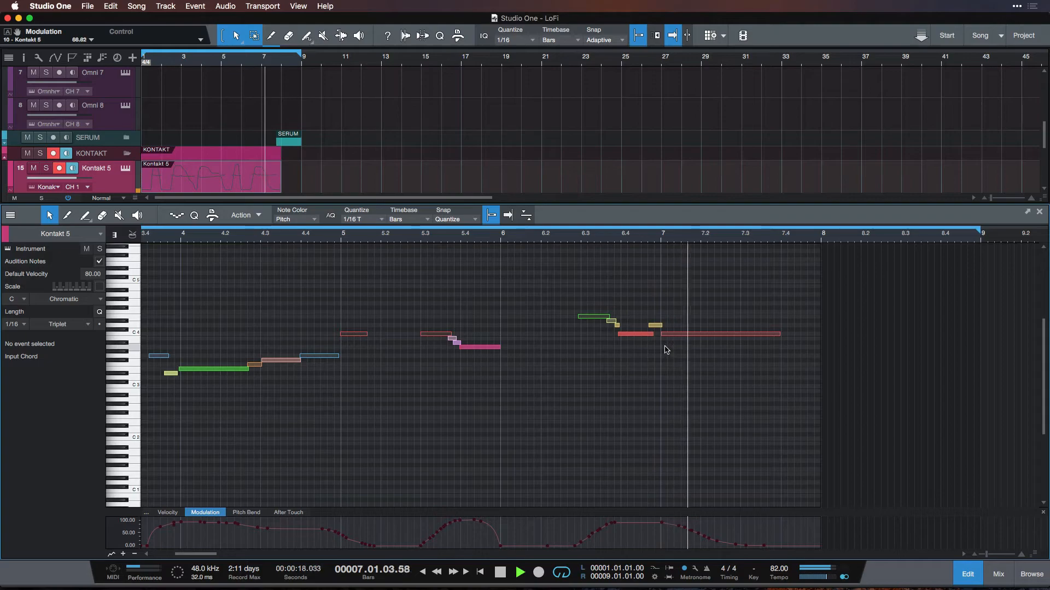
pyautogui.press('space')
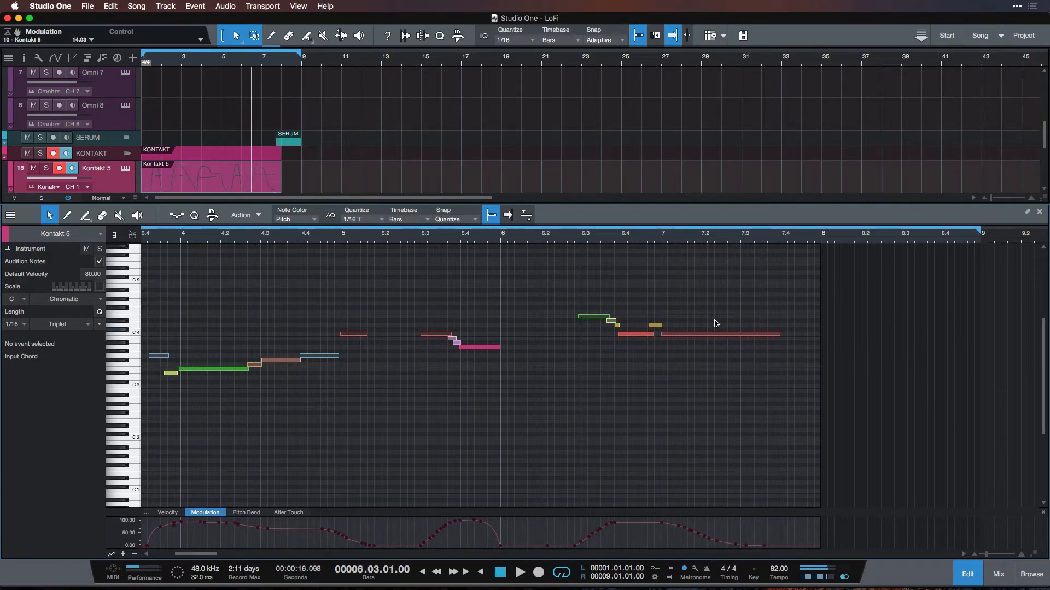
pyautogui.click(662, 236)
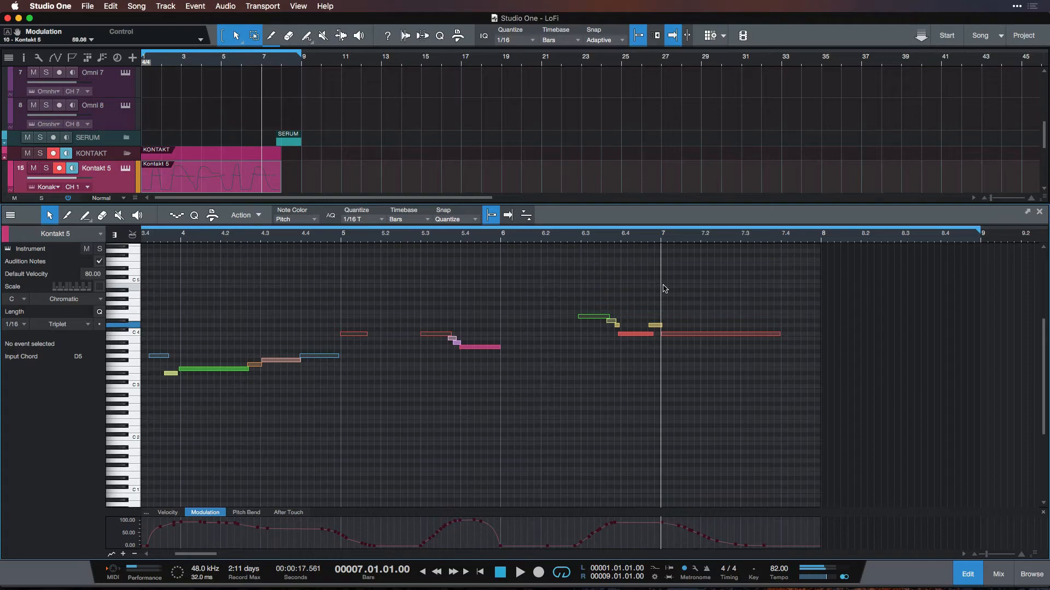
pyautogui.press('space')
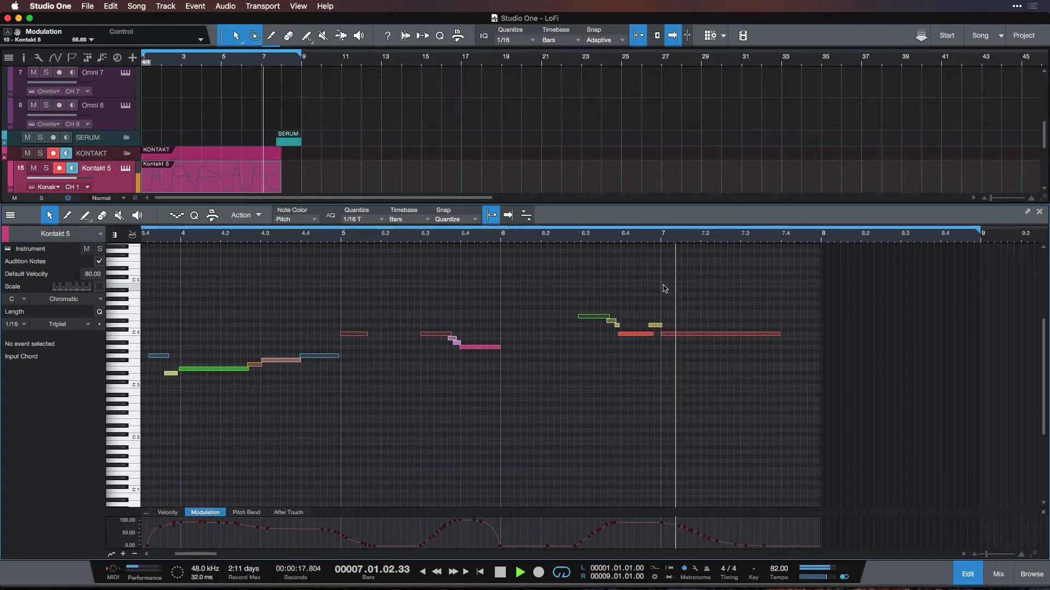
pyautogui.press('space')
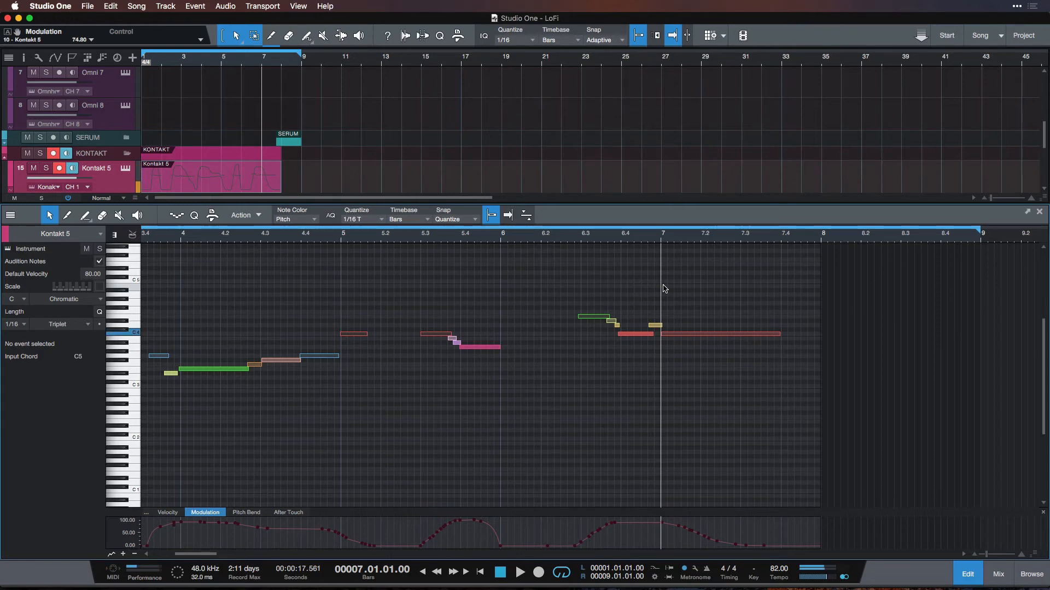
pyautogui.press('space')
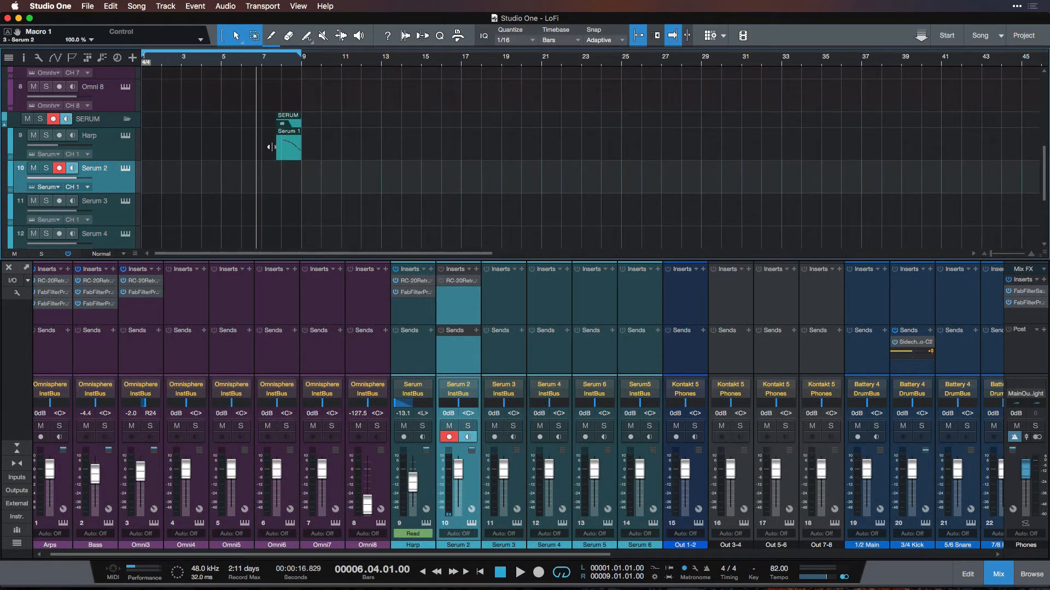
# Play the mix from bar 6 and record a short chord on the Serum 2 track in bar 7
pyautogui.click(241, 62)
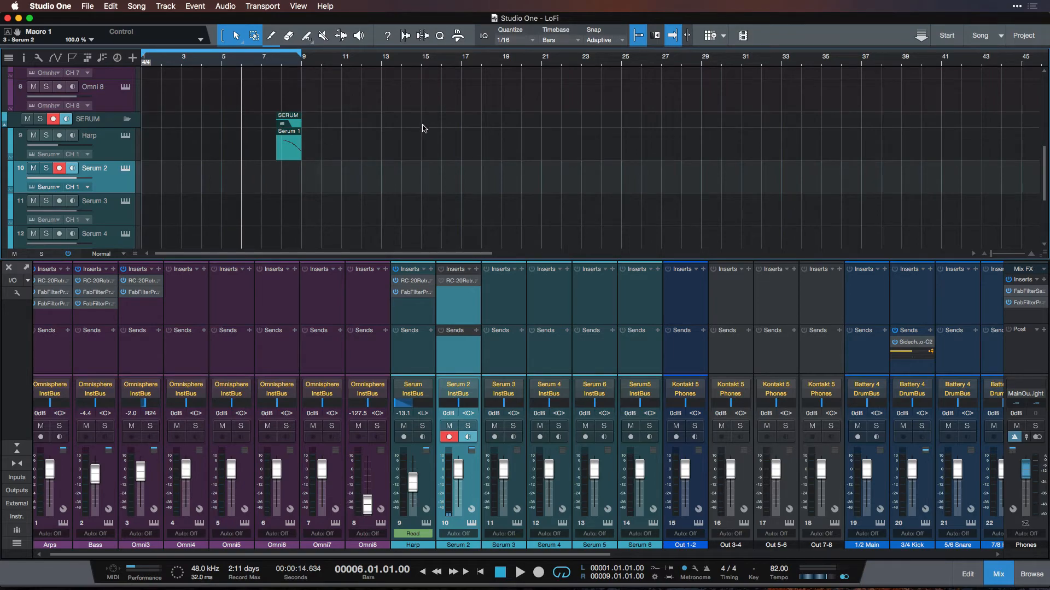
pyautogui.press('space')
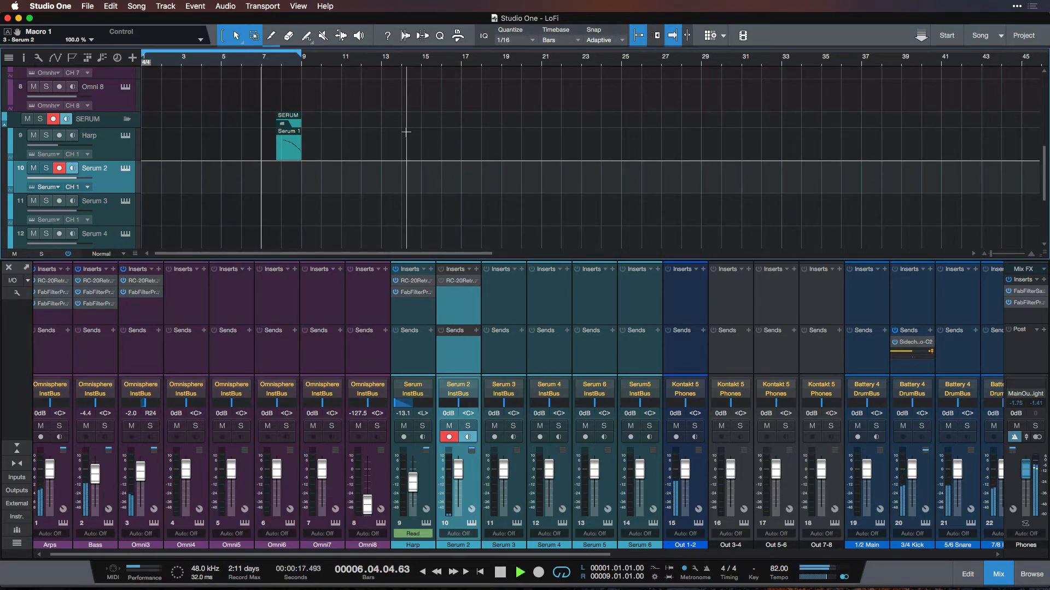
pyautogui.press('space')
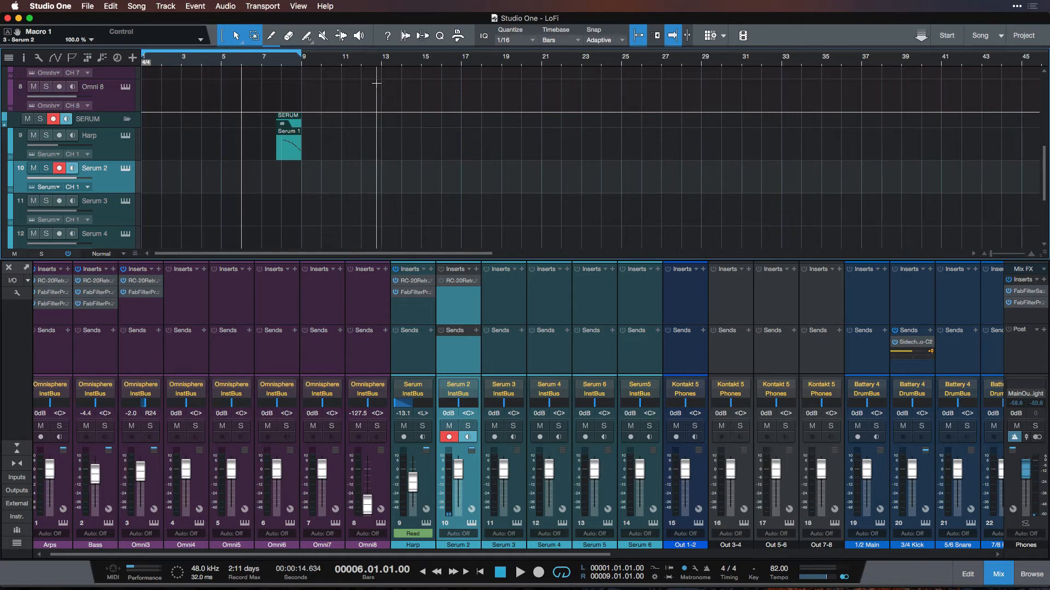
pyautogui.press('KP_Multiply')
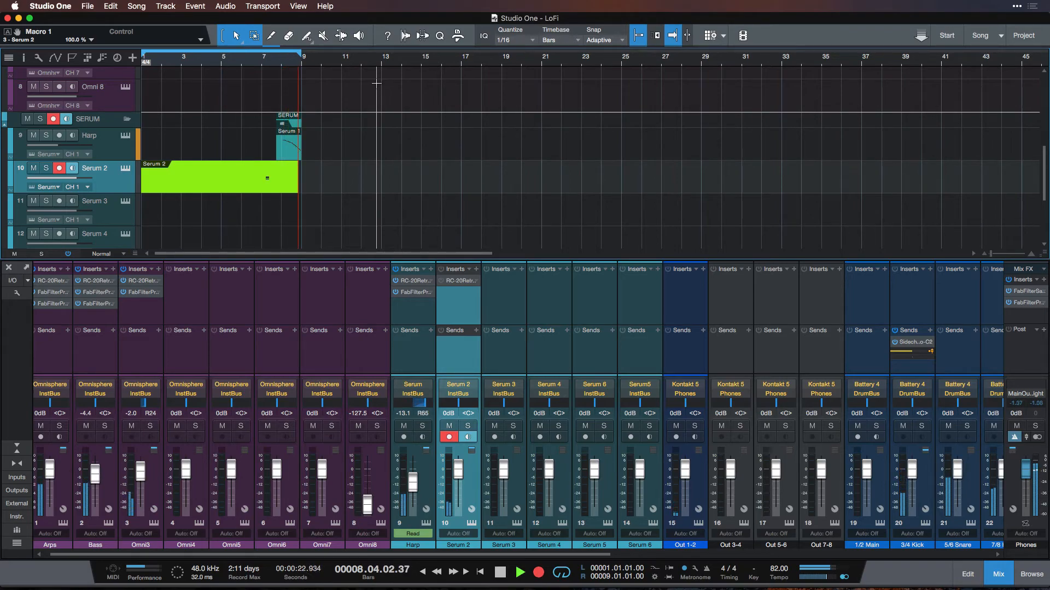
pyautogui.press('space')
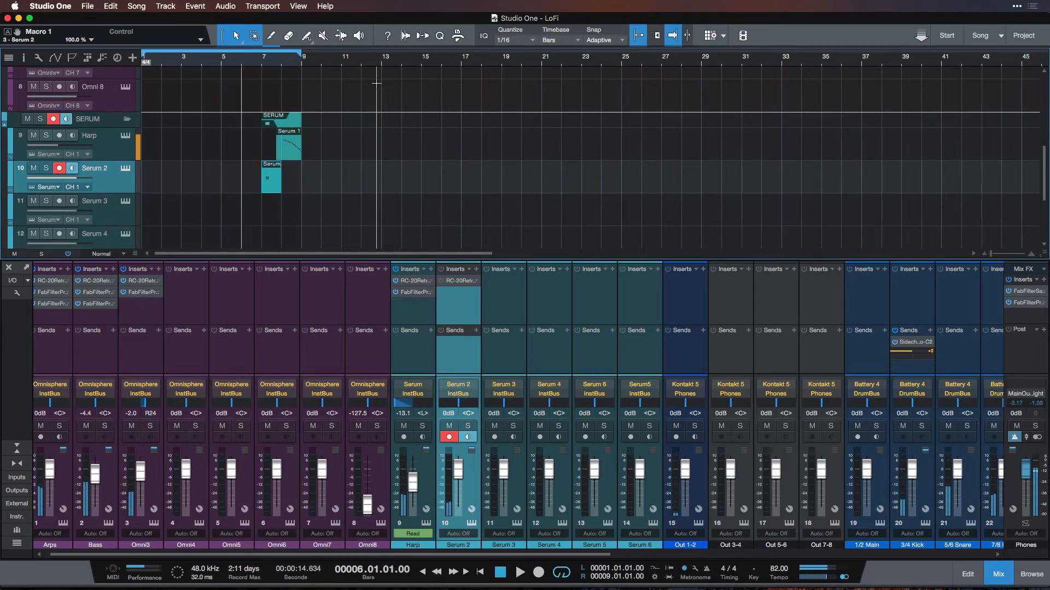
# Open the recorded Serum 2 clip, trim all chord notes to length 00000.00.02.67 and raise their velocity so the F3 is at 78.33
pyautogui.click(269, 199)
pyautogui.doubleClick(271, 189)
pyautogui.moveTo(442, 327); pyautogui.dragTo(353, 467)
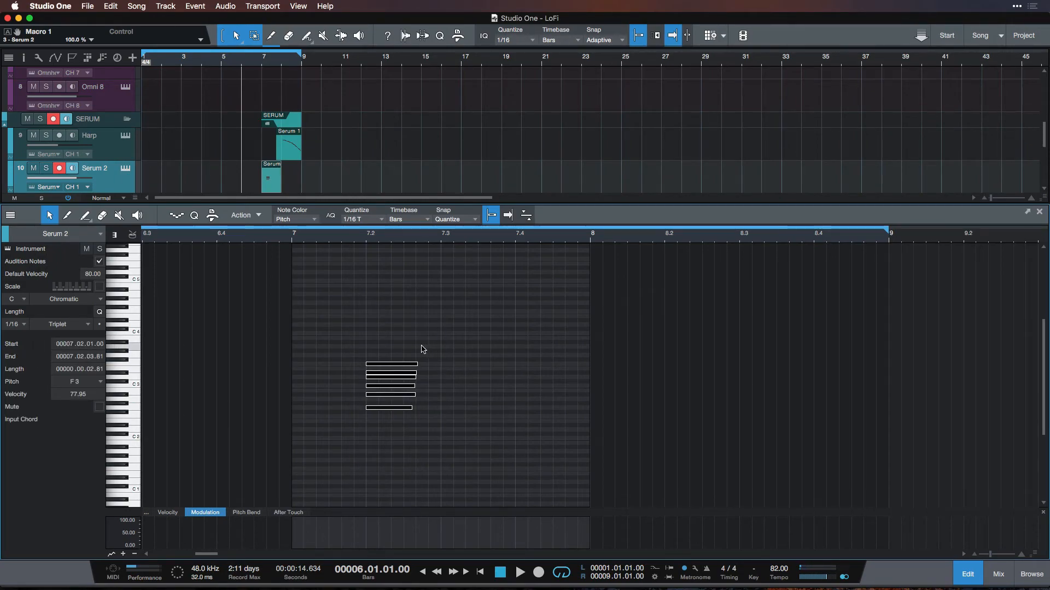
pyautogui.moveTo(419, 365); pyautogui.dragTo(415, 365)
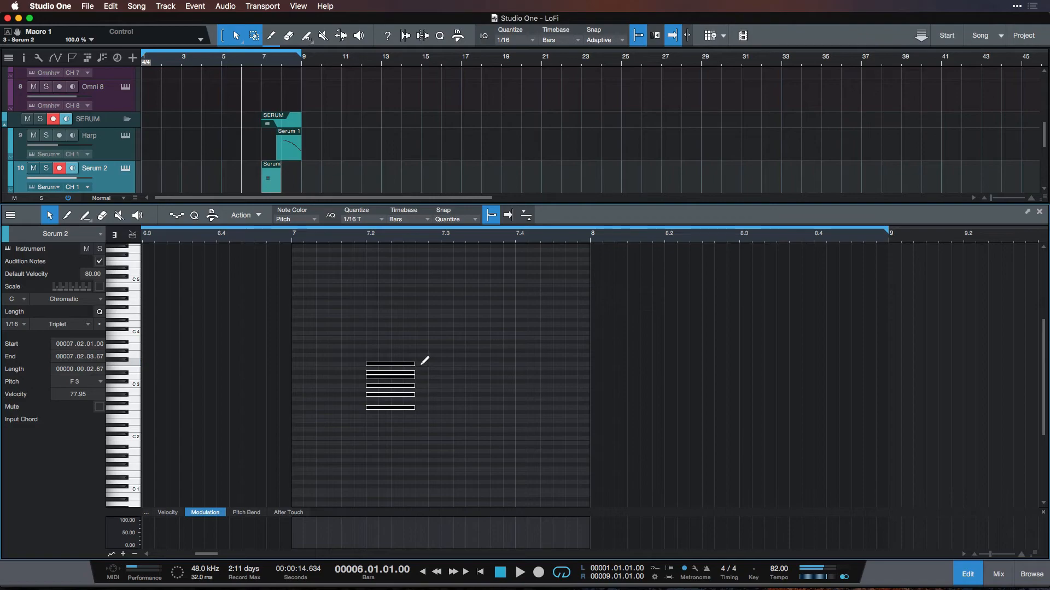
pyautogui.click(165, 512)
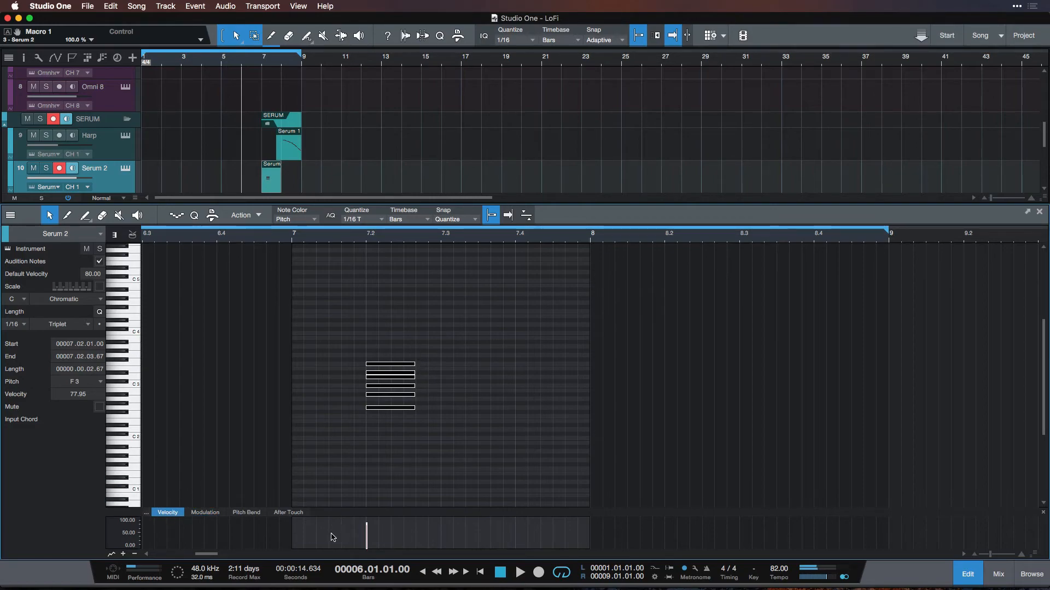
pyautogui.moveTo(363, 534); pyautogui.dragTo(363, 532)
# Audition the Serum 2 chord from bar 7 and lower the Serum 2 track volume to -3.9 dB
pyautogui.click(290, 240)
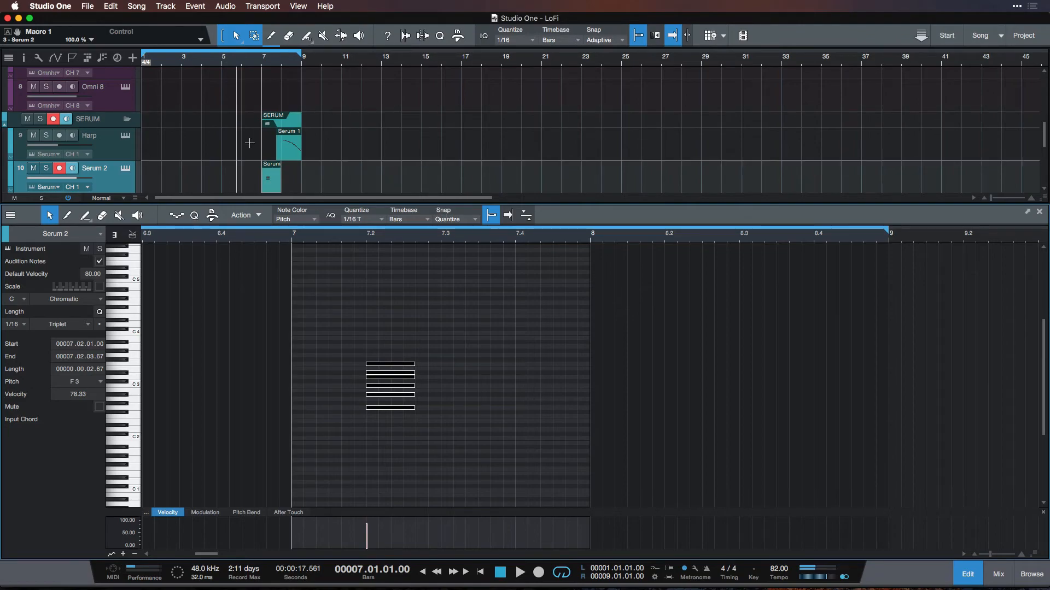
pyautogui.press('space')
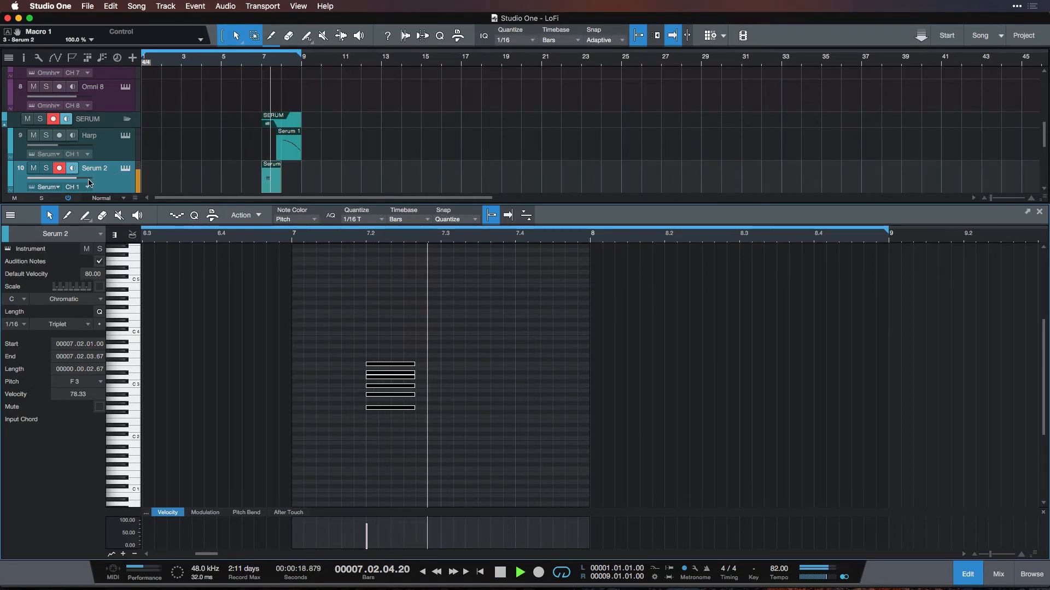
pyautogui.moveTo(77, 179); pyautogui.dragTo(69, 180)
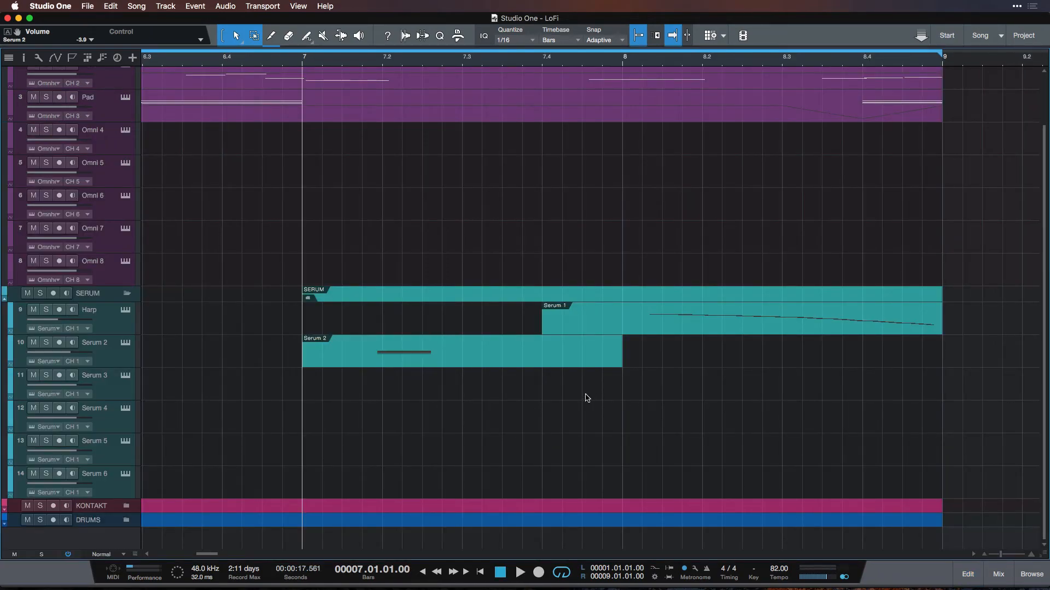
# Reopen the Serum 2 clip and check its chord notes, selecting the top F3
pyautogui.click(410, 363)
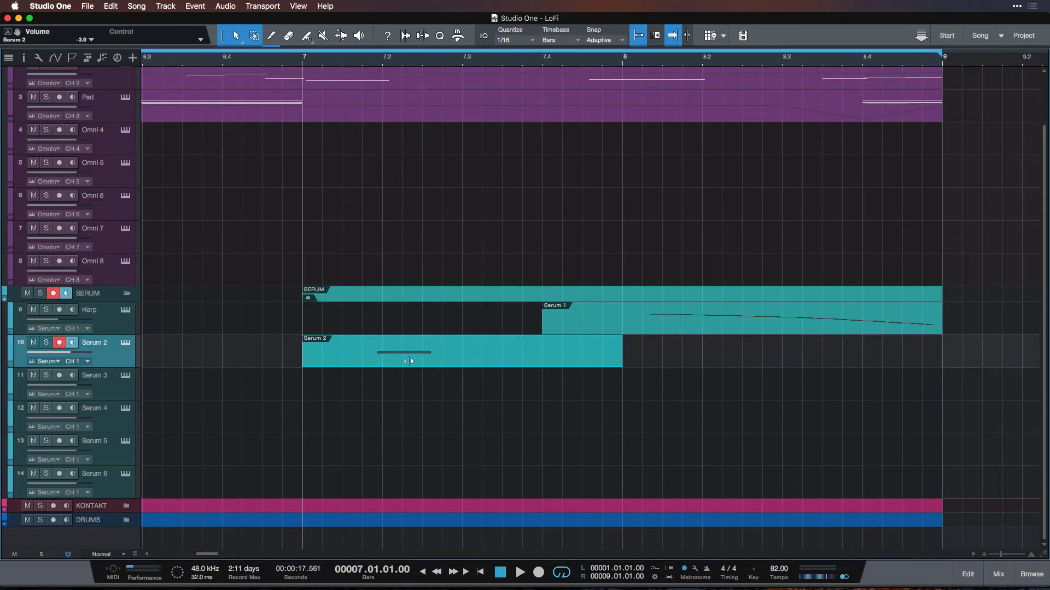
pyautogui.doubleClick(411, 363)
pyautogui.click(382, 373)
pyautogui.moveTo(381, 373); pyautogui.dragTo(382, 364)
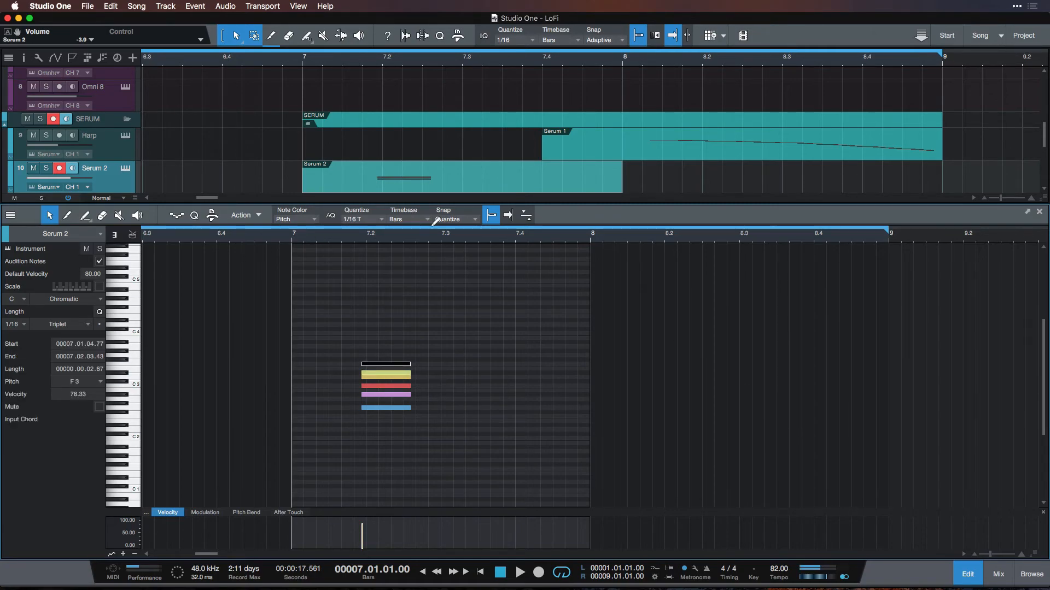
# Close the note editor, extend the Serum 2 clip to bar 9 and bounce it to a new audio track
pyautogui.click(969, 577)
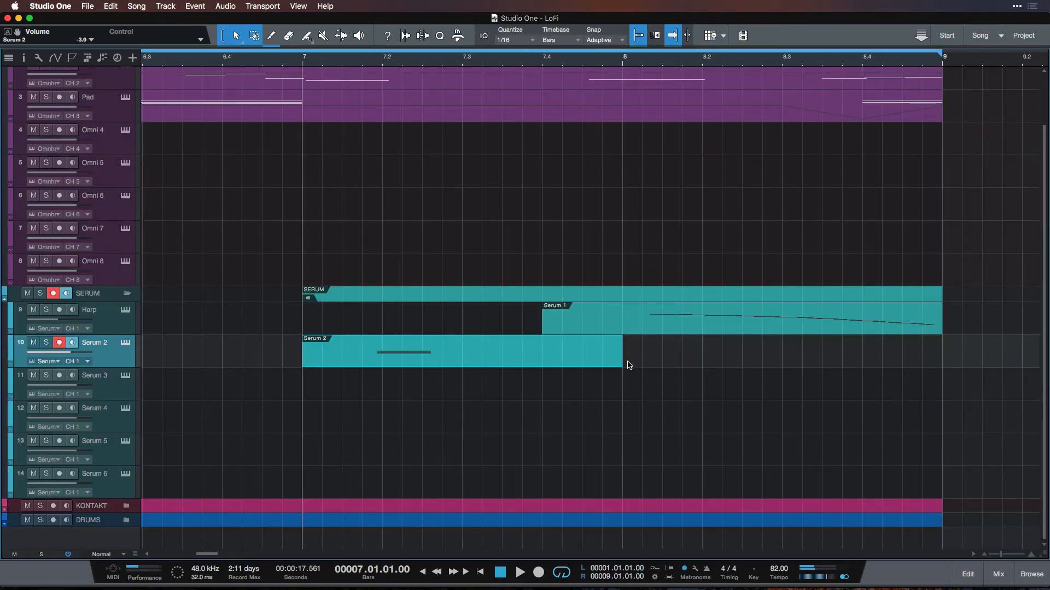
pyautogui.moveTo(622, 360); pyautogui.dragTo(944, 375)
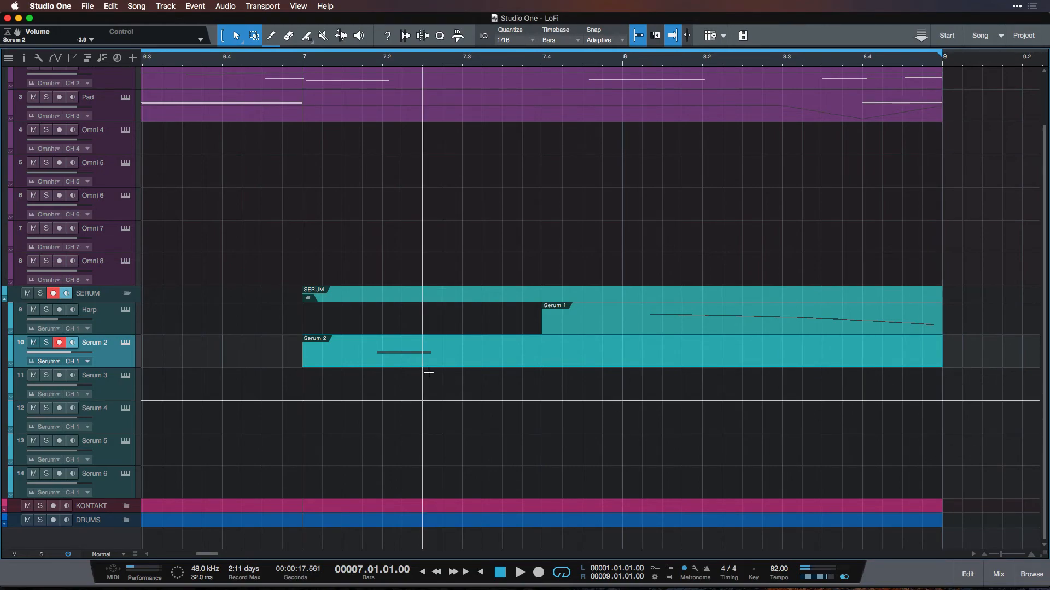
pyautogui.press('super+b')
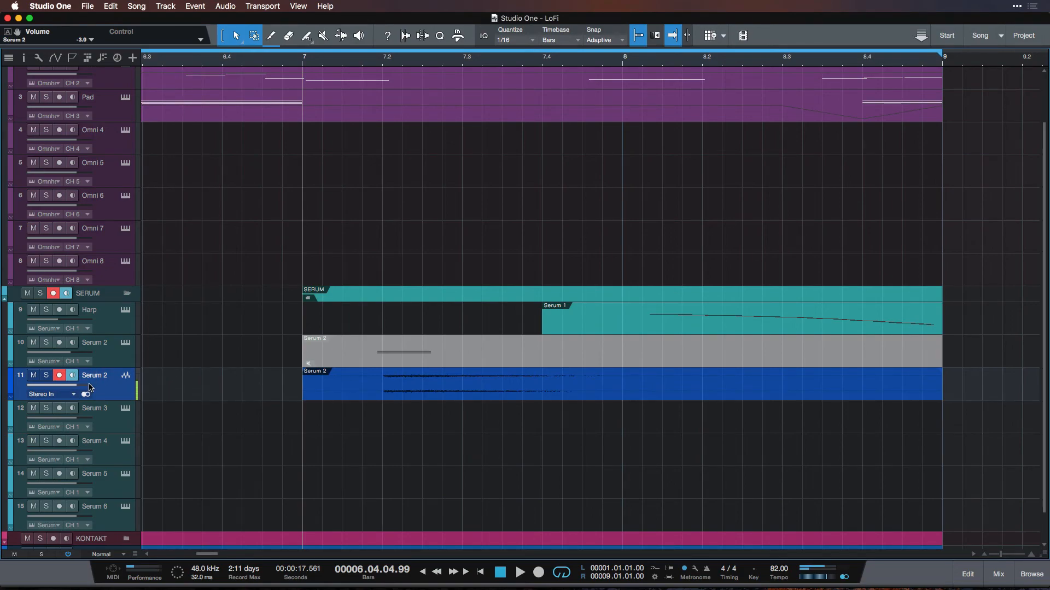
# Set the bounced Serum 2 audio track's input to None and rename the track MinorBurst
pyautogui.click(58, 394)
pyautogui.click(83, 407)
pyautogui.doubleClick(98, 376)
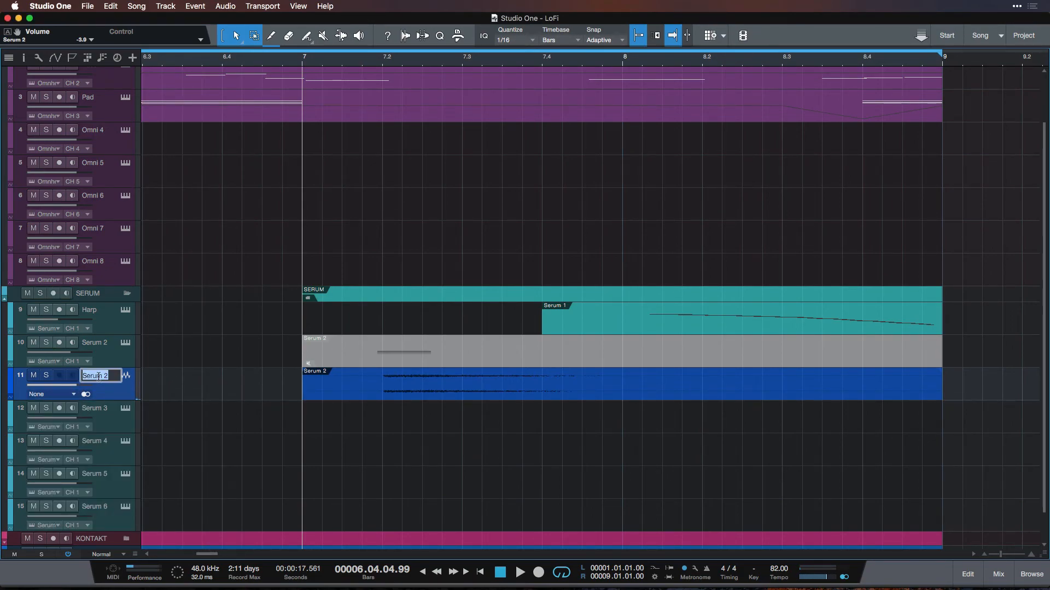
pyautogui.write('MinorBurst')
pyautogui.press('Return')
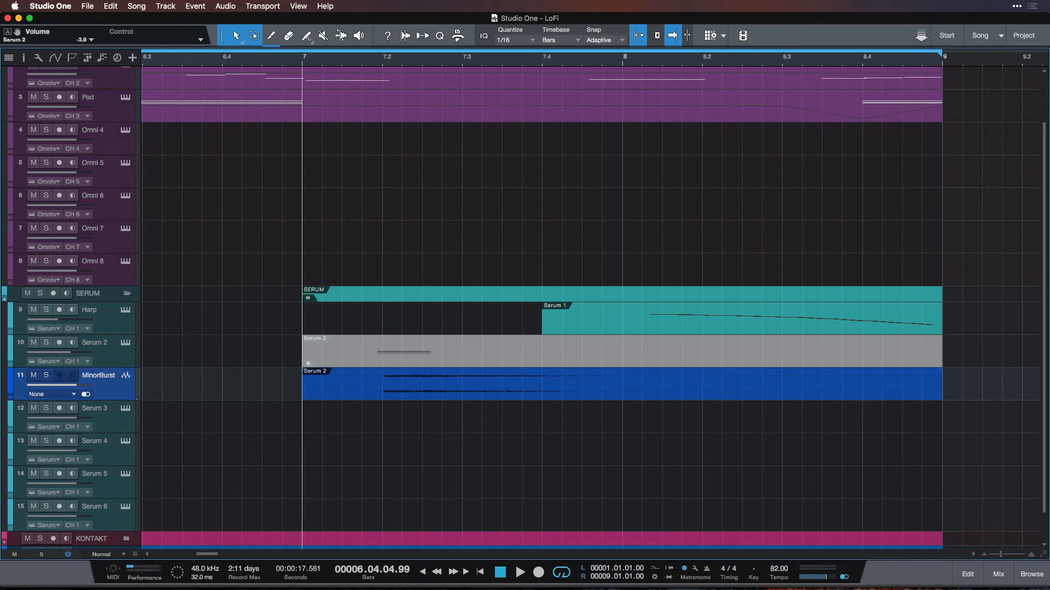
# Raise the top two chord notes in the muted Serum 2 clip by a semitone, the top one to F#3, and close the note editor
pyautogui.click(548, 353)
pyautogui.doubleClick(548, 353)
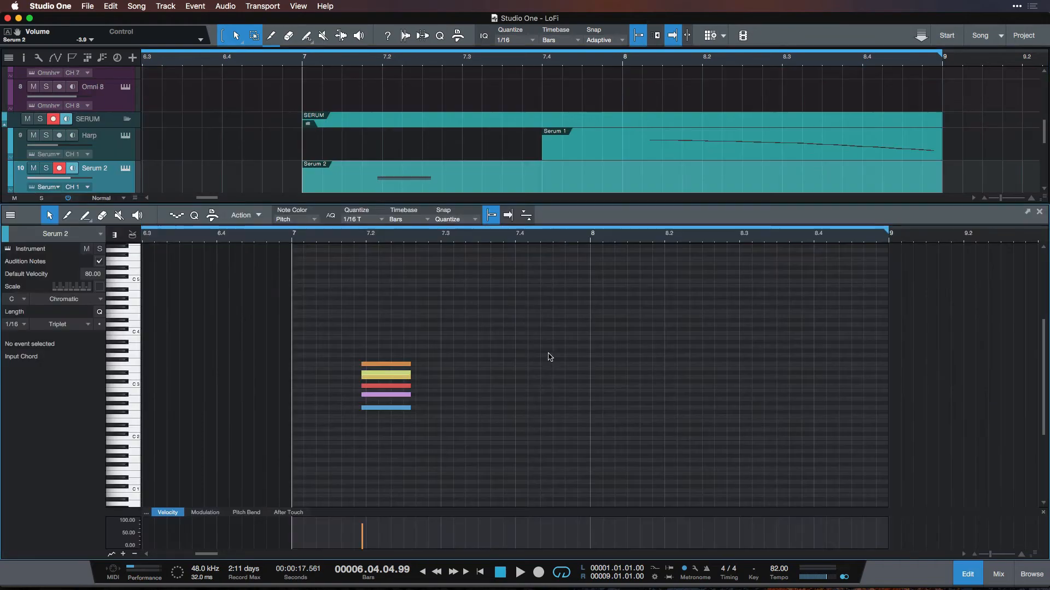
pyautogui.click(391, 369)
pyautogui.moveTo(390, 366); pyautogui.dragTo(390, 361)
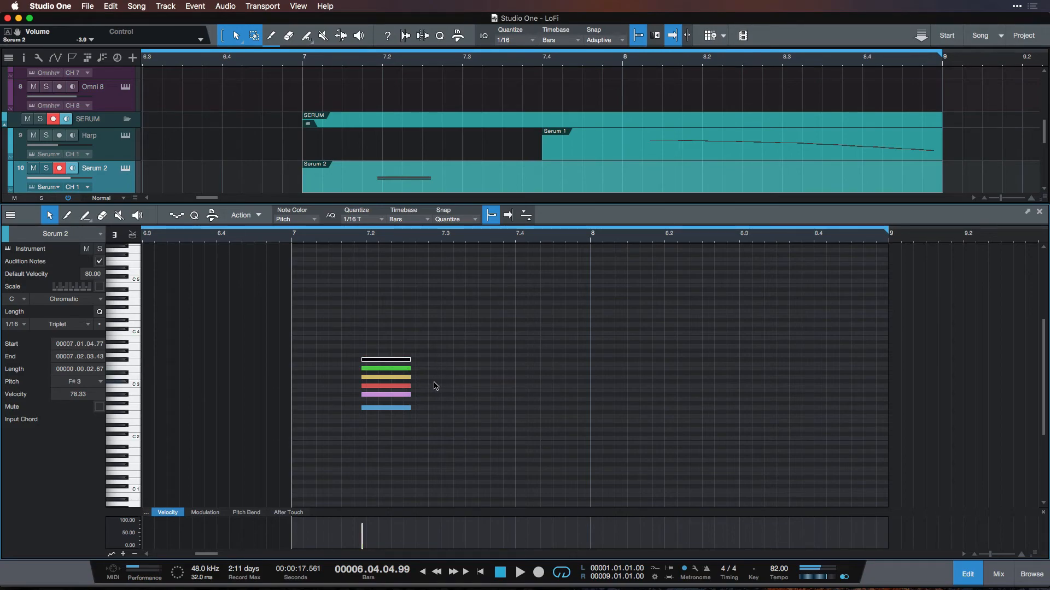
pyautogui.click(958, 579)
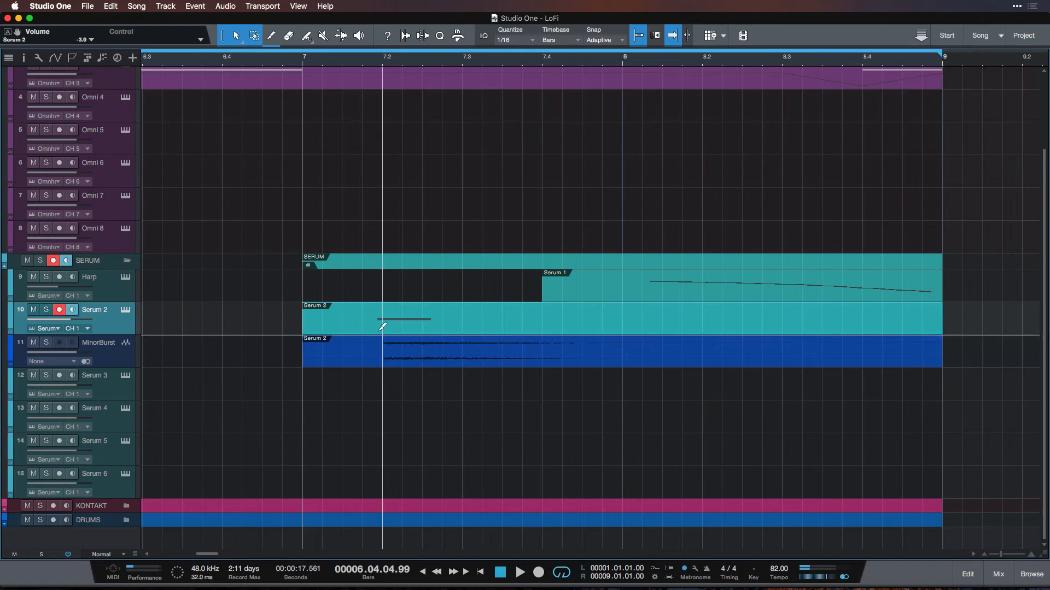
# Bounce the altered Serum 2 chord clip to a new audio track and set that track's input to None
pyautogui.press('super+b')
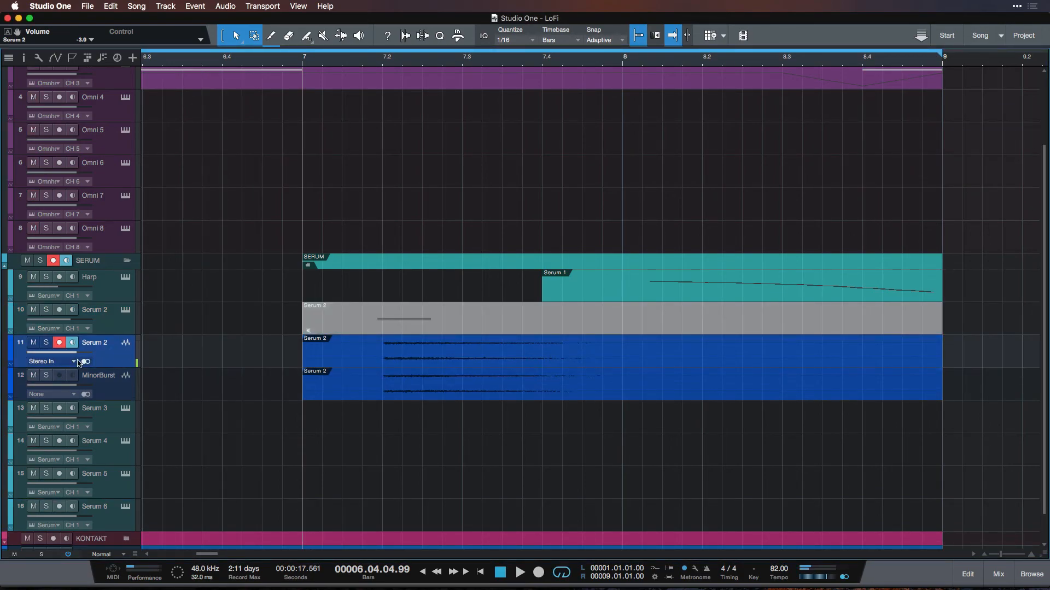
pyautogui.click(47, 362)
pyautogui.click(43, 369)
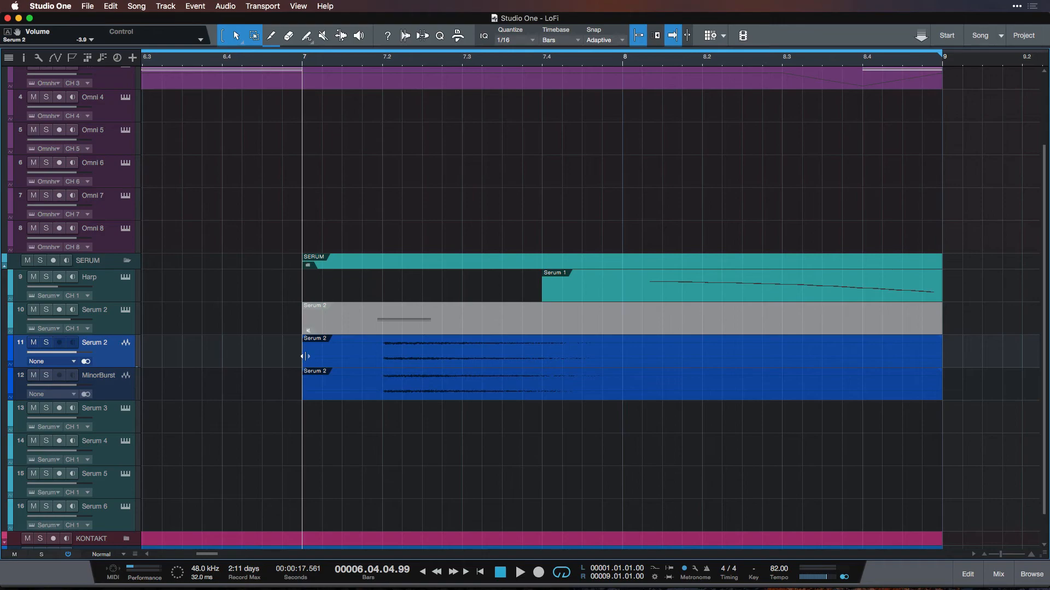
# Trim the new bounce to start at bar 8 and the MinorBurst clip to end there, placing both on the Serum 2 audio track
pyautogui.moveTo(304, 356); pyautogui.dragTo(623, 354)
pyautogui.moveTo(935, 398); pyautogui.dragTo(622, 399)
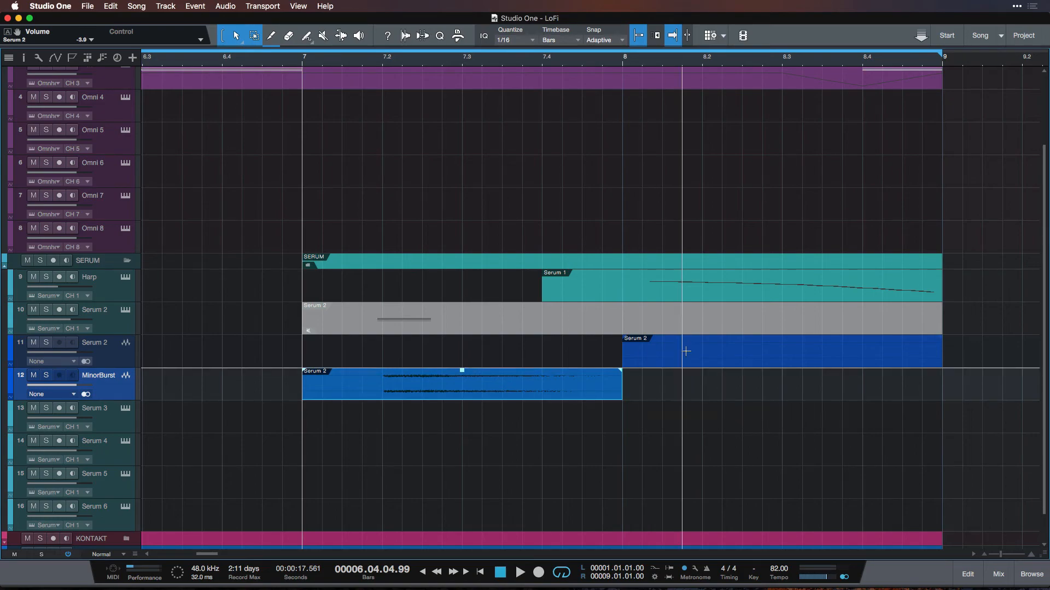
pyautogui.moveTo(556, 394); pyautogui.dragTo(556, 367)
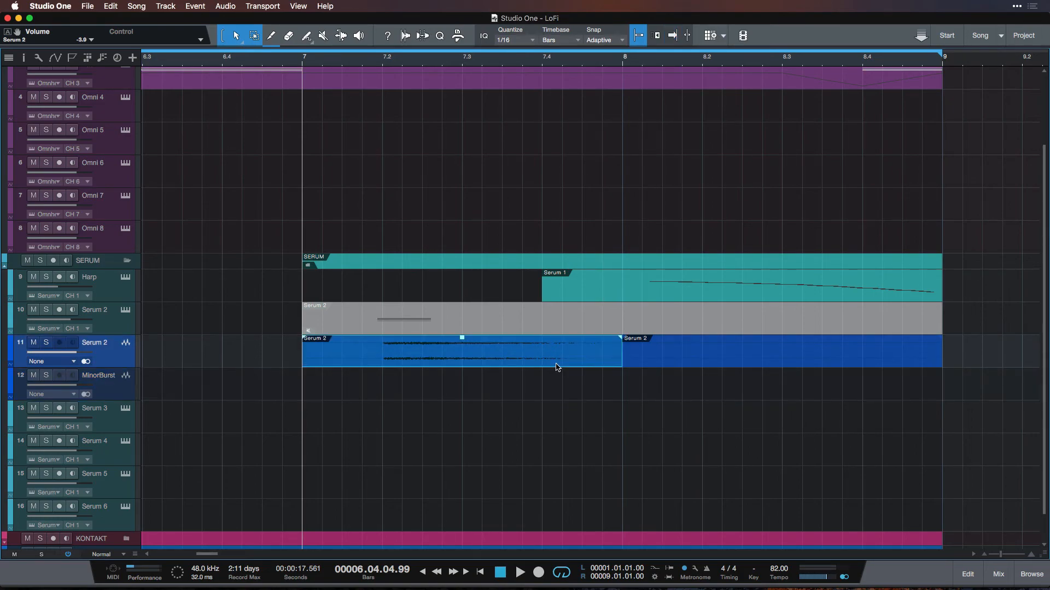
# Select both bounced chord clips and crossfade them where they meet at bar 8
pyautogui.click(637, 362)
pyautogui.press('e')
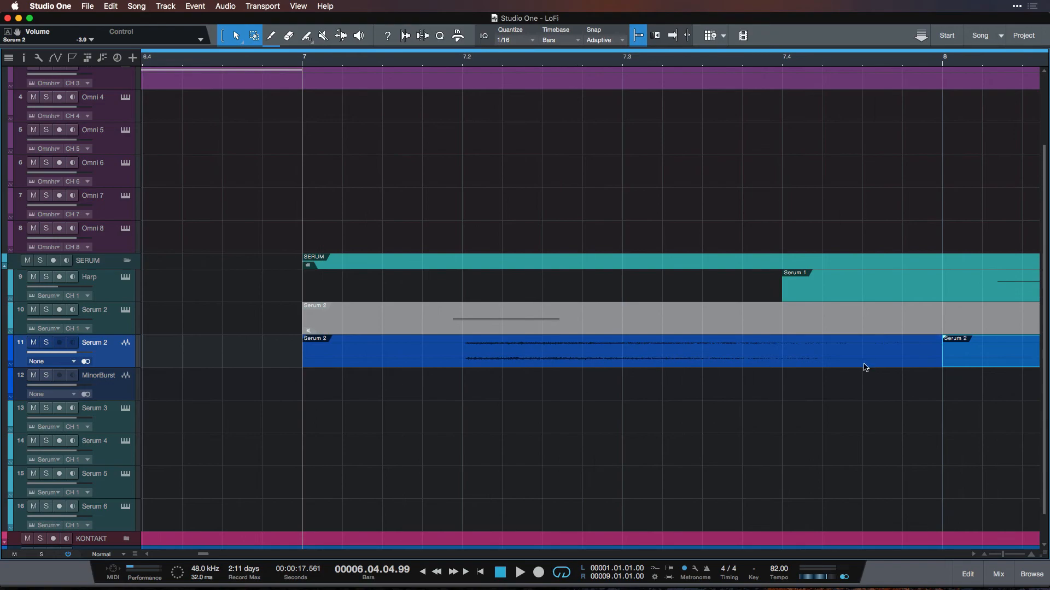
pyautogui.hscroll(3, 816, 359)
pyautogui.keyDown('shift'); pyautogui.click(765, 363); pyautogui.keyUp('shift')
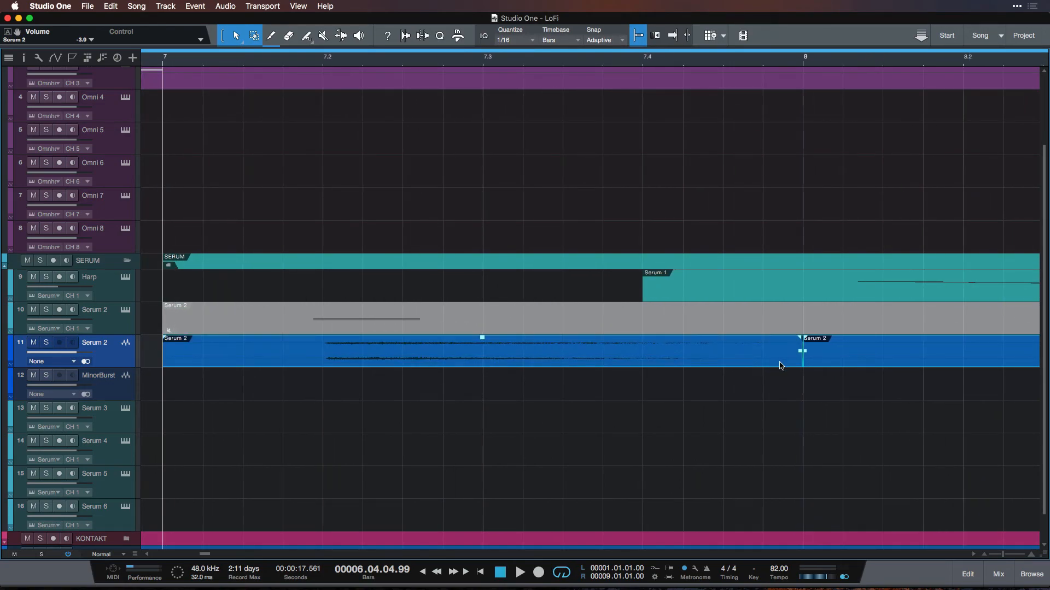
# Solo the bounced Serum 2 audio track and audition the chord transition repeatedly from bar 7.3
pyautogui.click(527, 66)
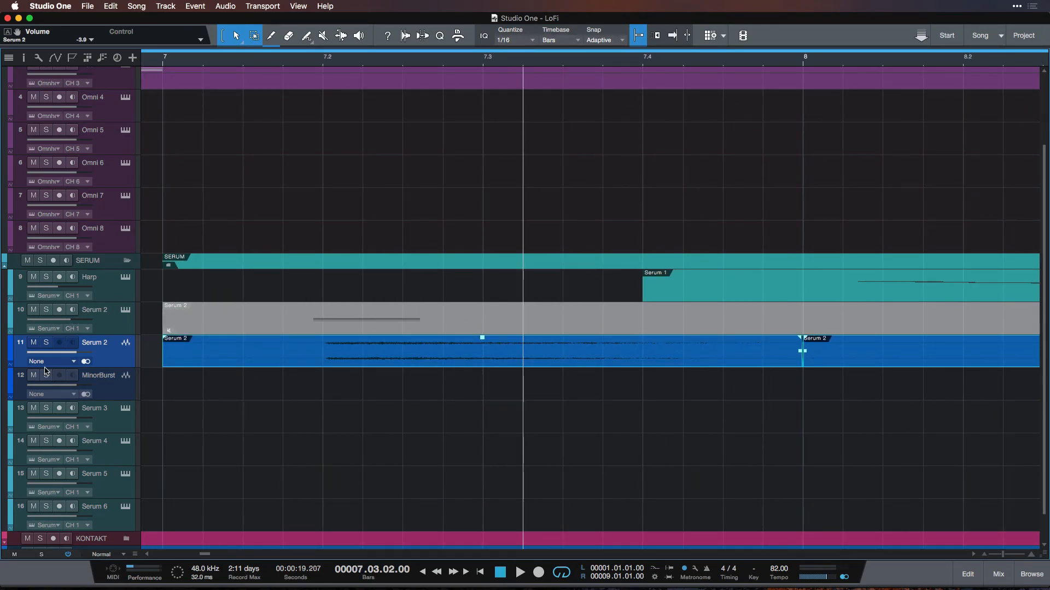
pyautogui.click(46, 342)
pyautogui.press('space')
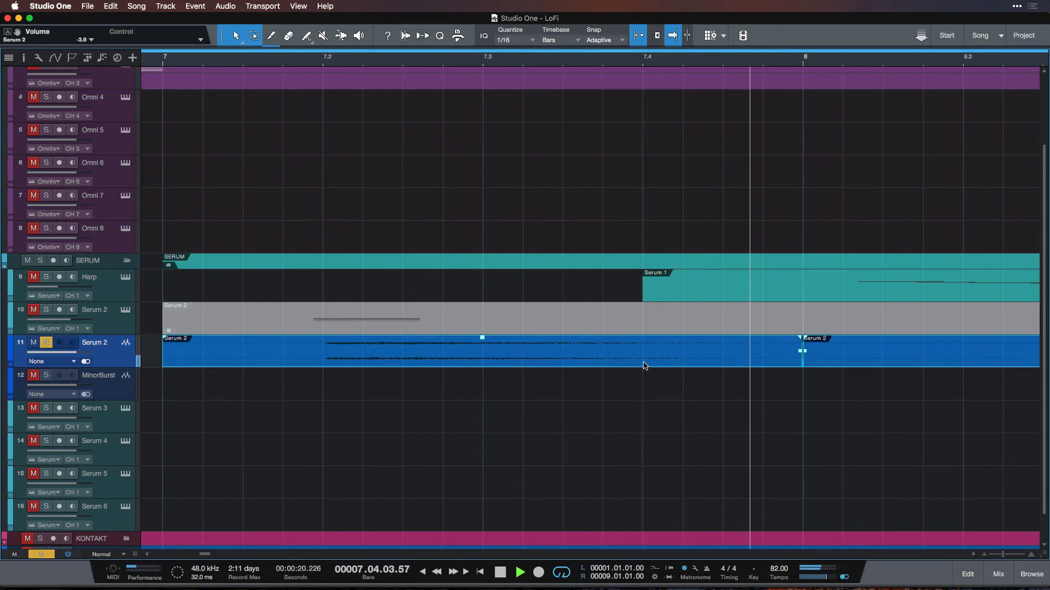
pyautogui.press('space')
pyautogui.press('space')
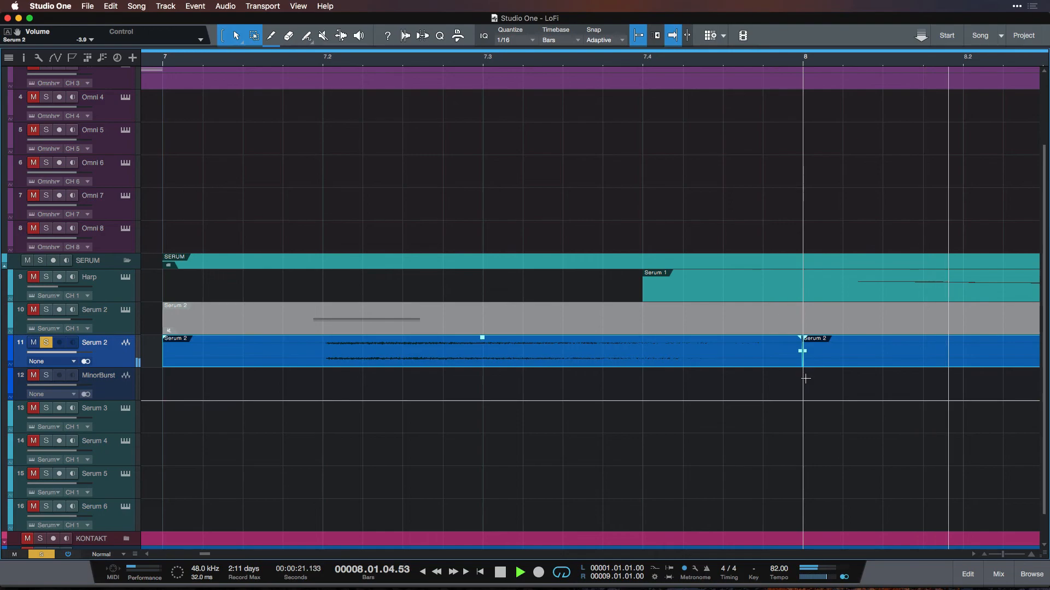
pyautogui.press('space')
pyautogui.press('space')
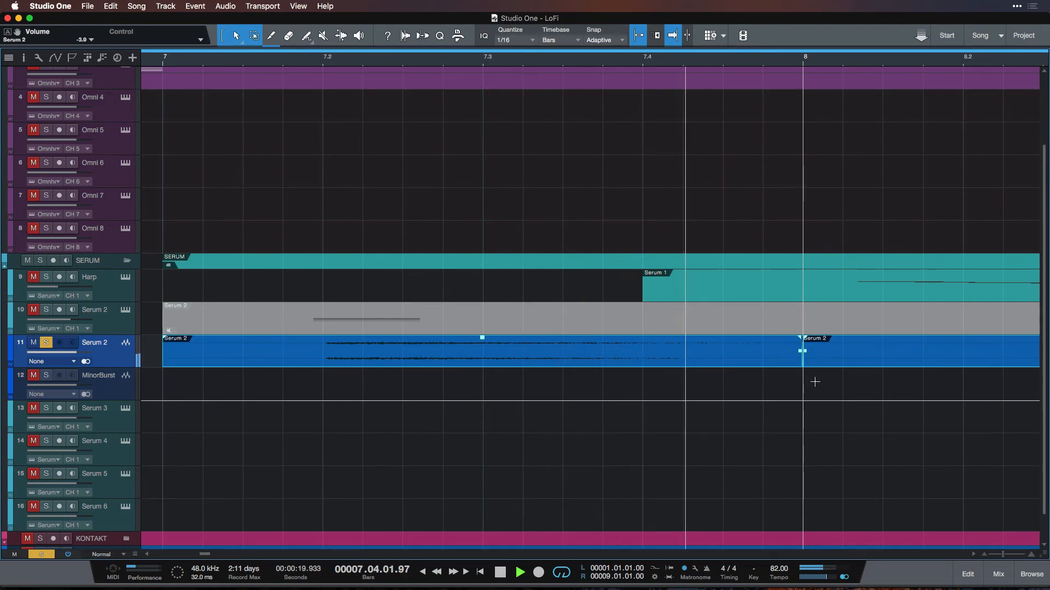
pyautogui.press('space')
pyautogui.press('w')
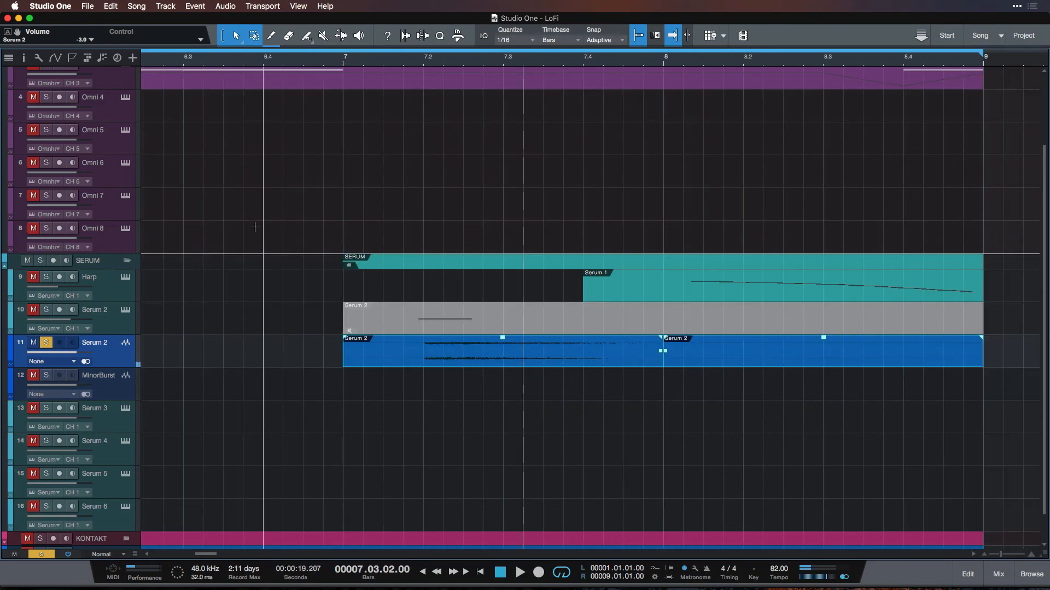
# Clear the solo and lower the bounced Serum 2 audio track to -2.5 dB while playing the mix from bar 7
pyautogui.click(350, 59)
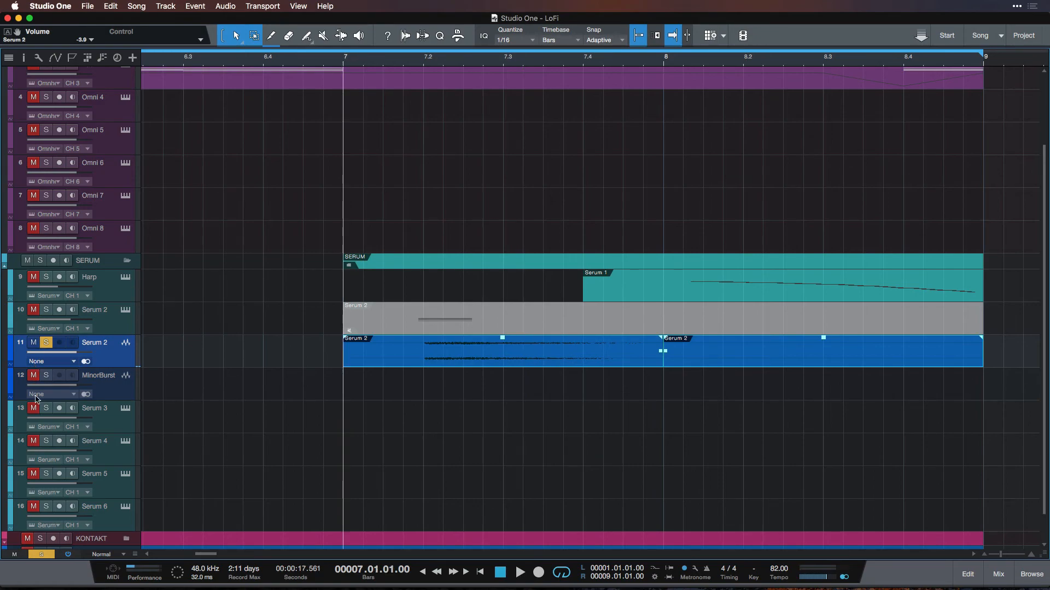
pyautogui.click(41, 555)
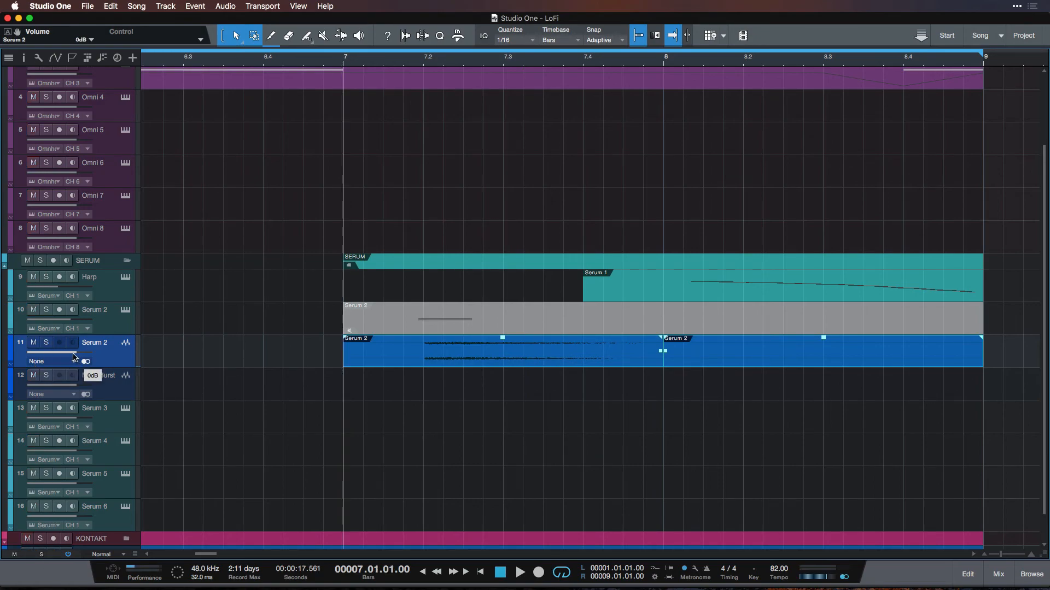
pyautogui.press('space')
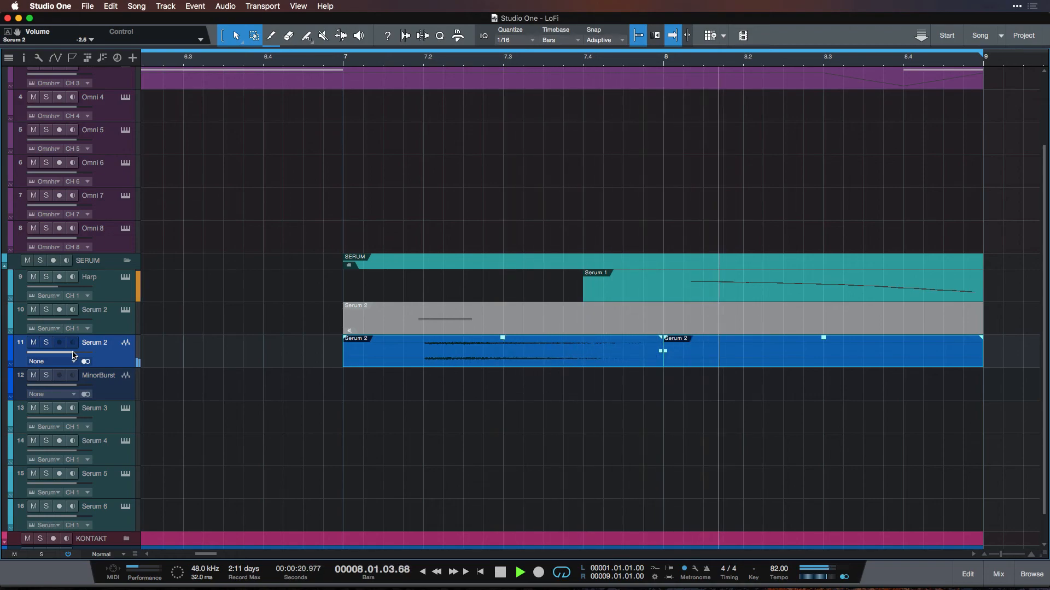
pyautogui.press('space')
pyautogui.press('space')
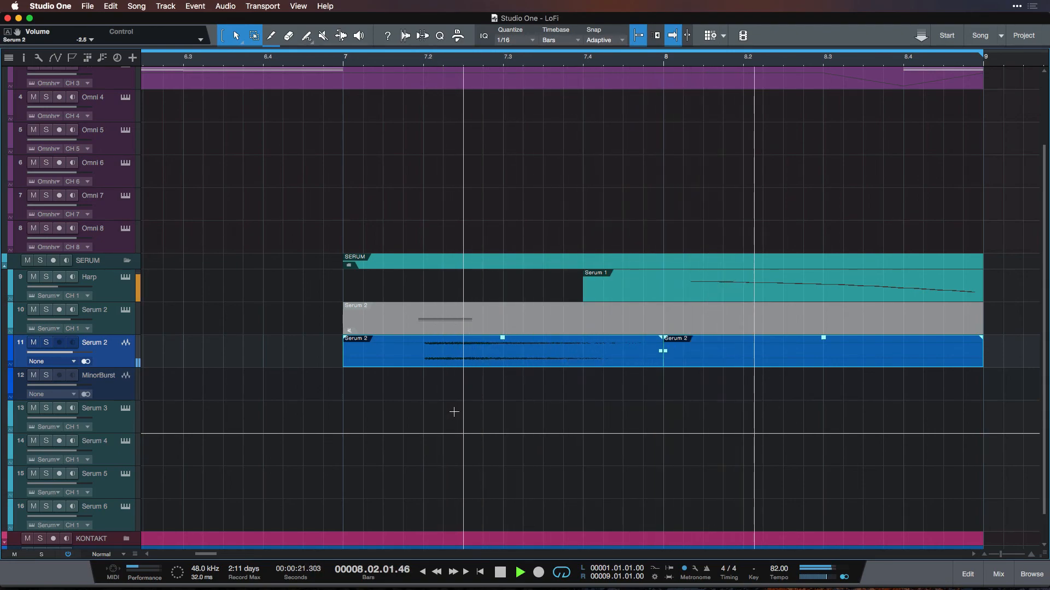
pyautogui.press('space')
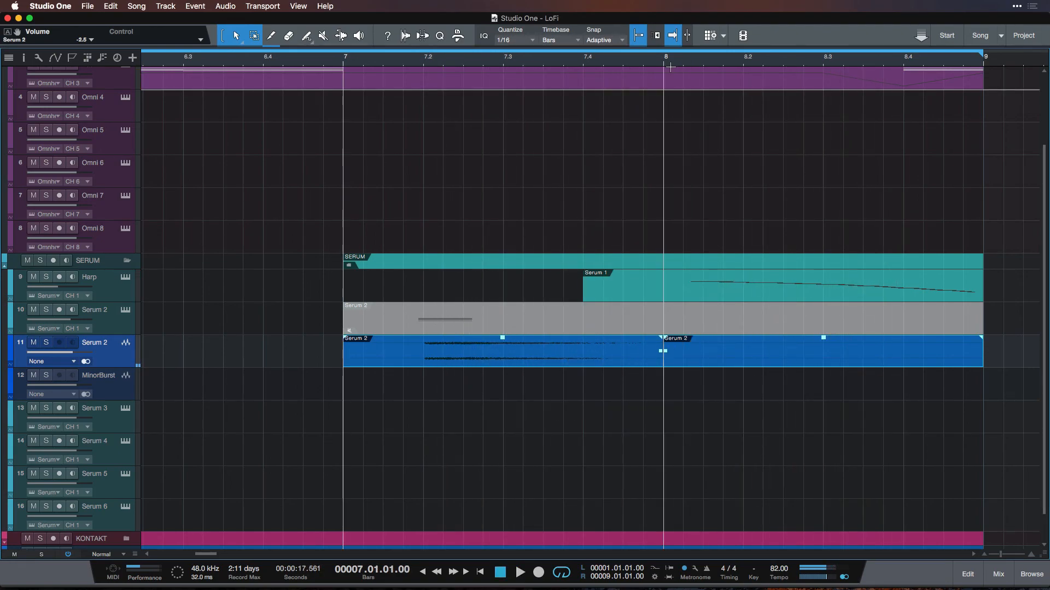
# Audition the chord burst in the full mix from bar 8 and from bar 7, continuing through the loop back to the start
pyautogui.click(664, 61)
pyautogui.press('space')
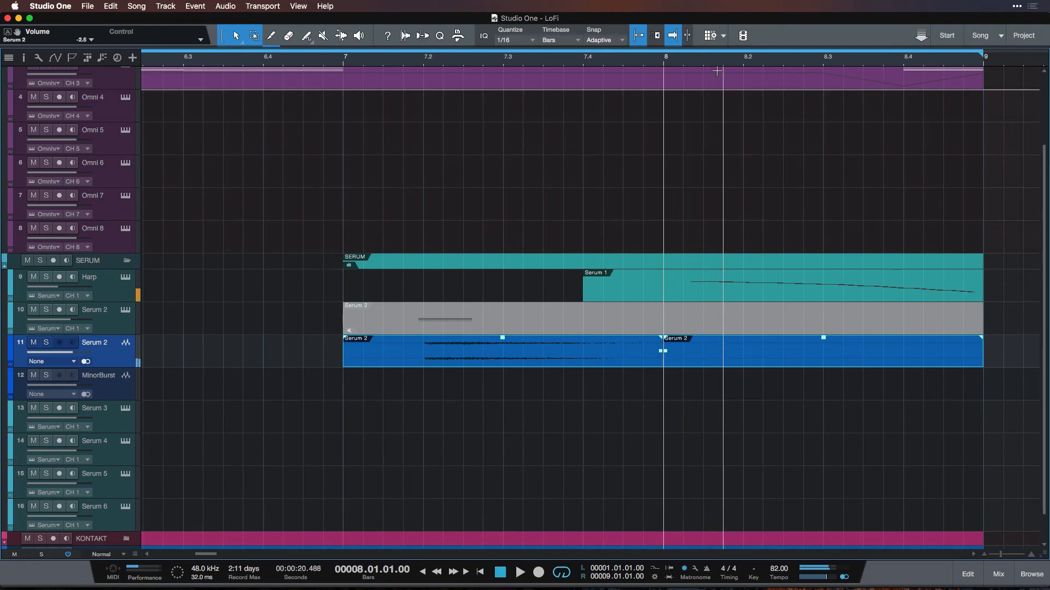
pyautogui.press('space')
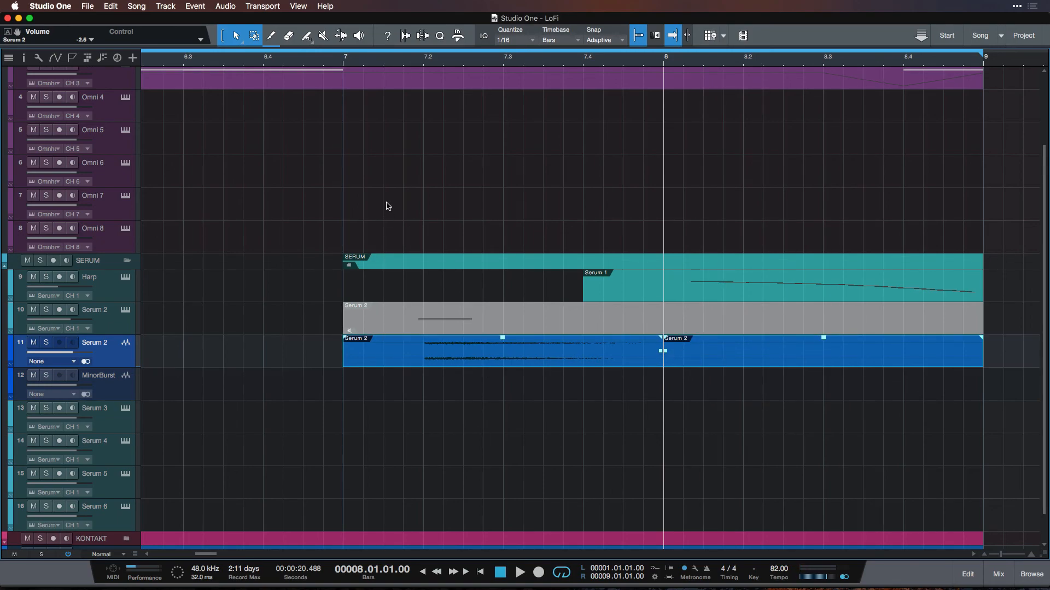
pyautogui.click(346, 63)
pyautogui.press('space')
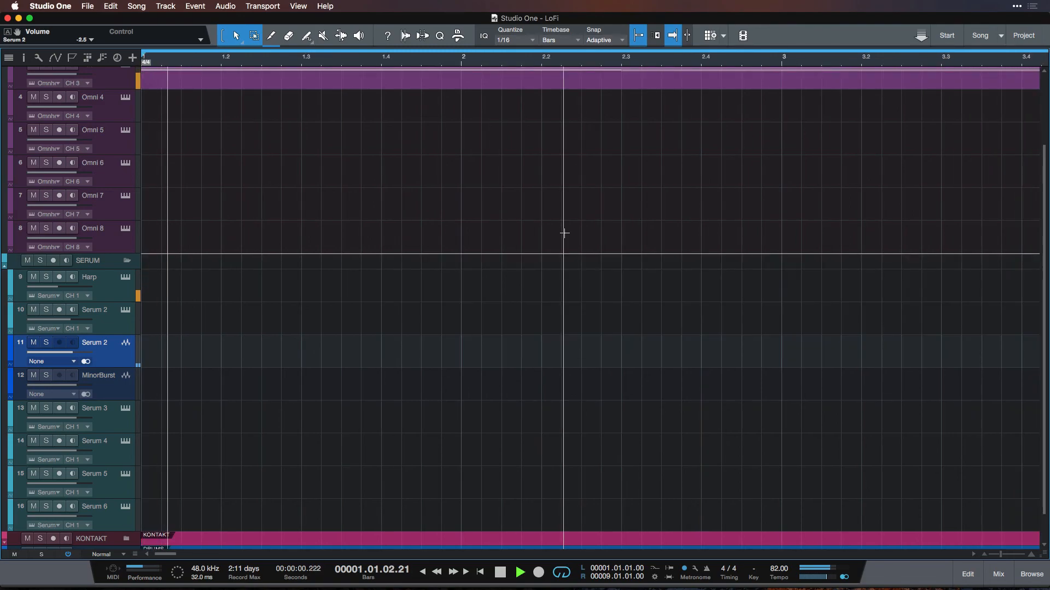
pyautogui.press('space')
pyautogui.hscroll(-4, 583, 242)
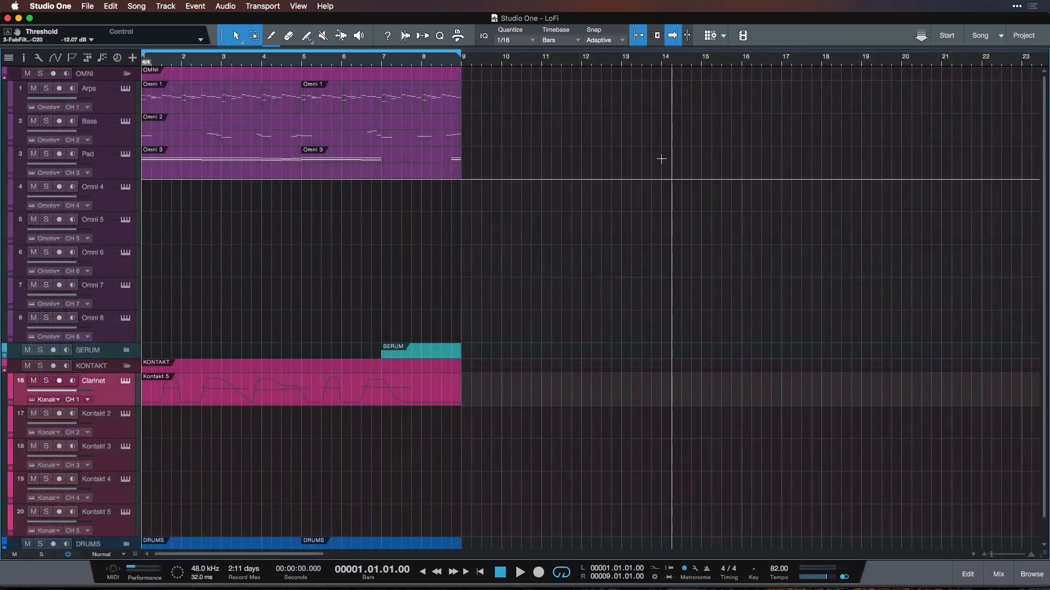
pyautogui.scroll(-1, 658, 162)
pyautogui.scroll(1, 658, 167)
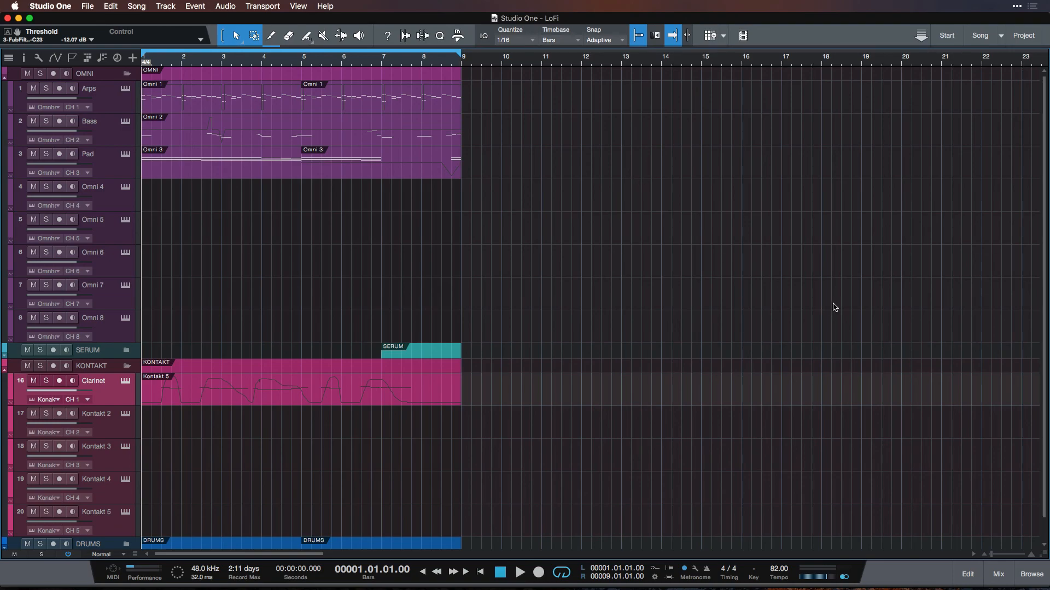
pyautogui.scroll(-1, 644, 245)
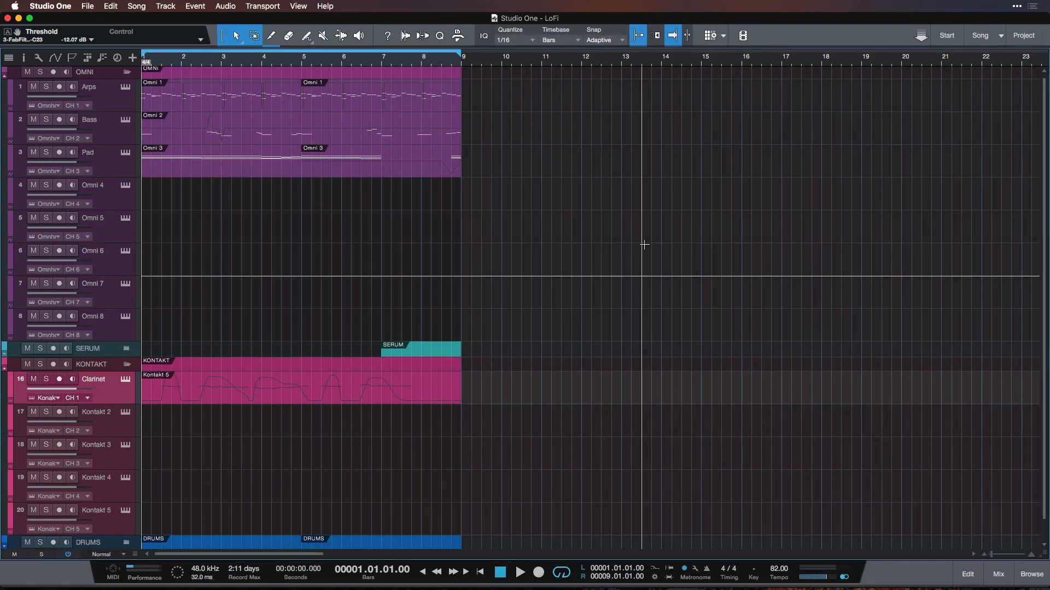